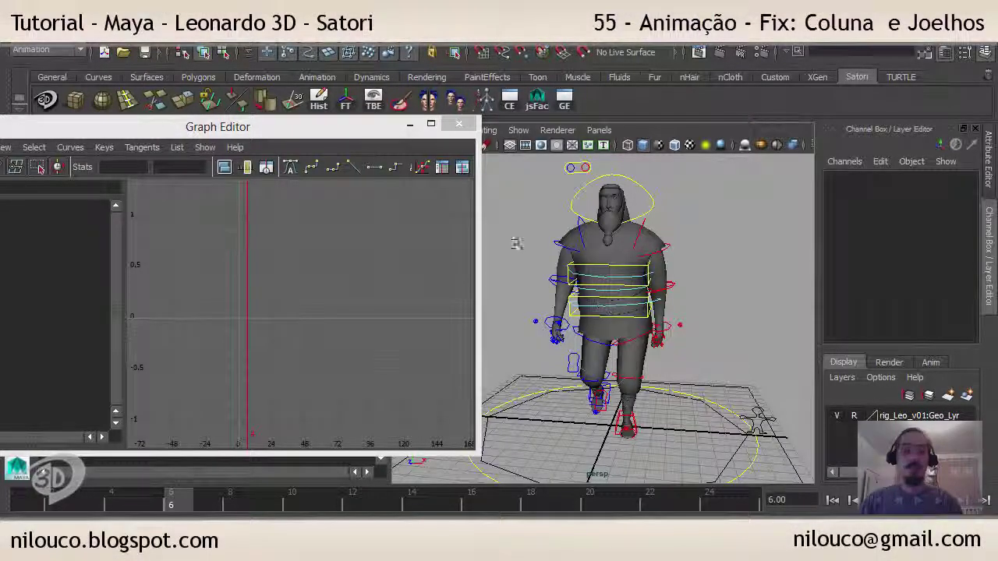
# Save the scene as anim_Leo_walkCycle_A_04.ma, bumping the version number from 03 to 04
pyautogui.click(16, 36)
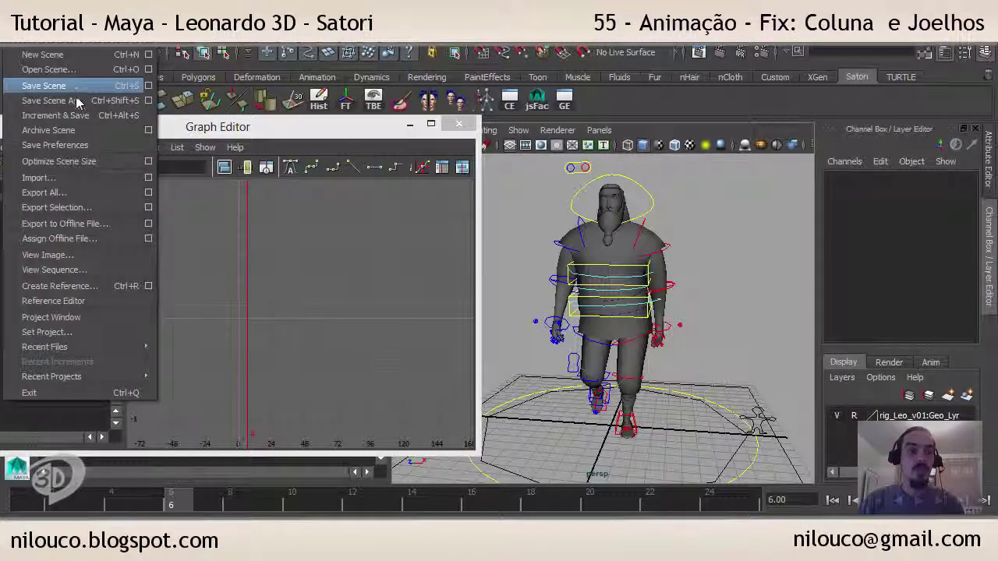
pyautogui.click(73, 98)
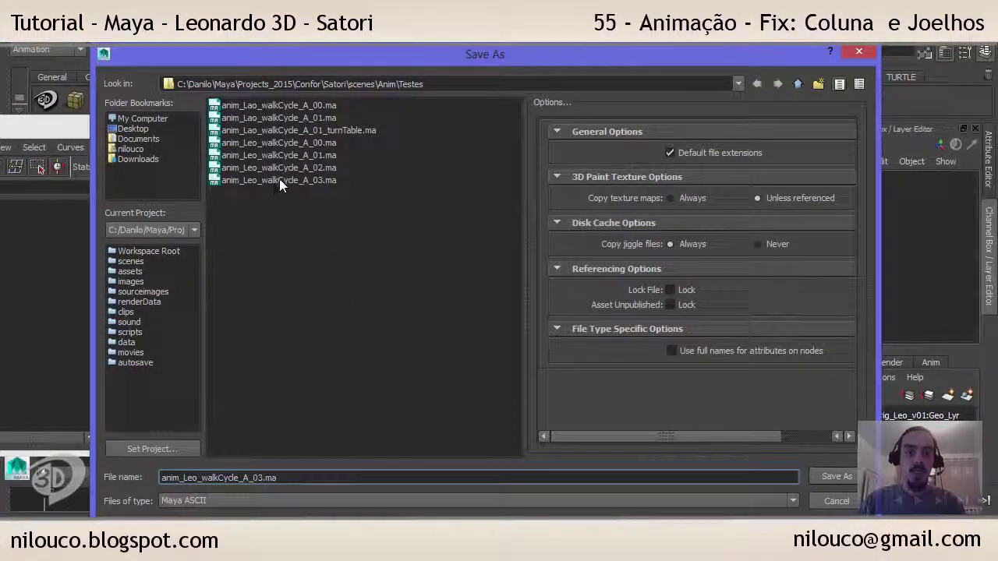
pyautogui.click(279, 180)
pyautogui.click(255, 477)
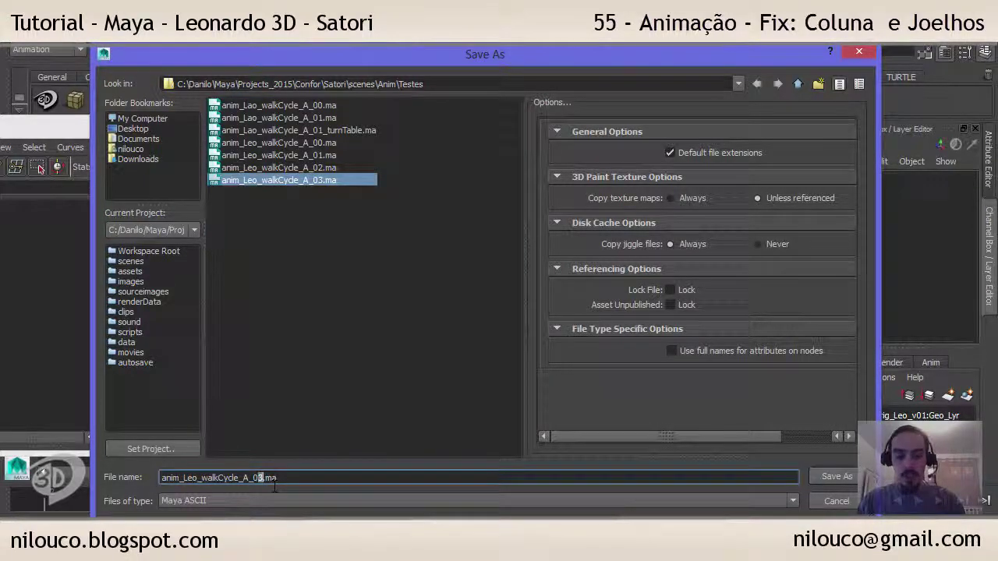
pyautogui.write('4')
pyautogui.press('Return')
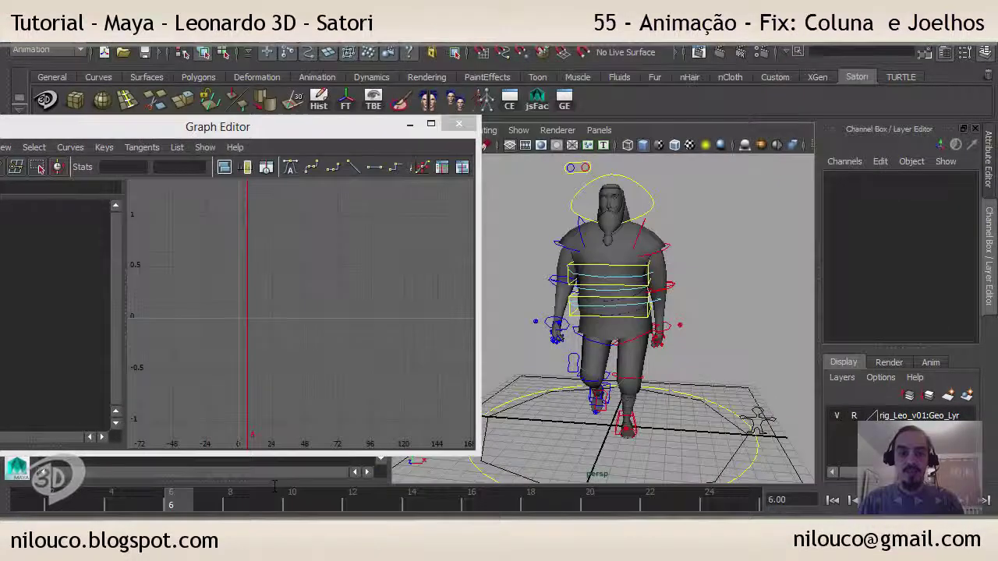
# Dismiss the Student Version warning and play the anim_Leo_walkCycle_A_03g walk-cycle playblast
pyautogui.click(499, 301)
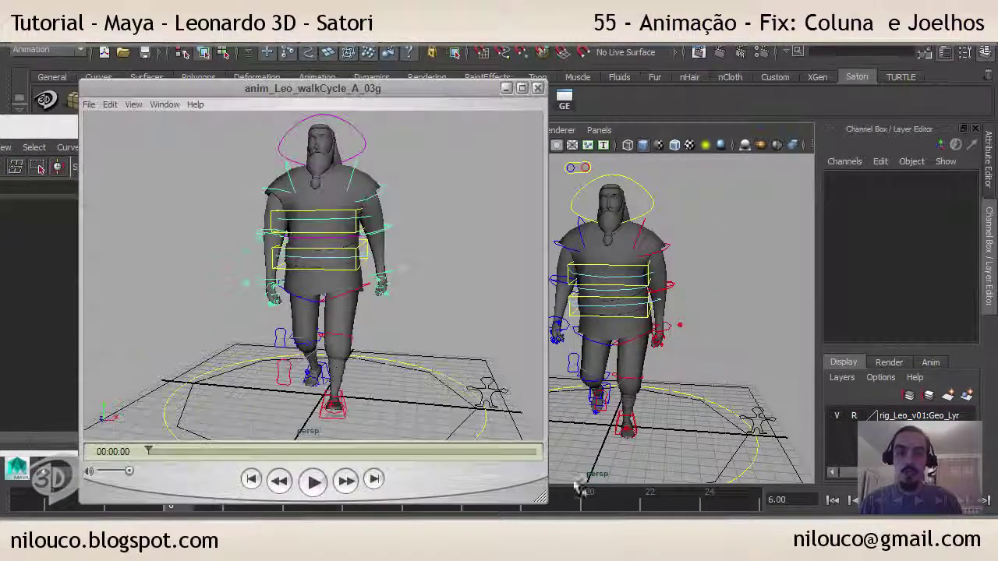
pyautogui.press('space')
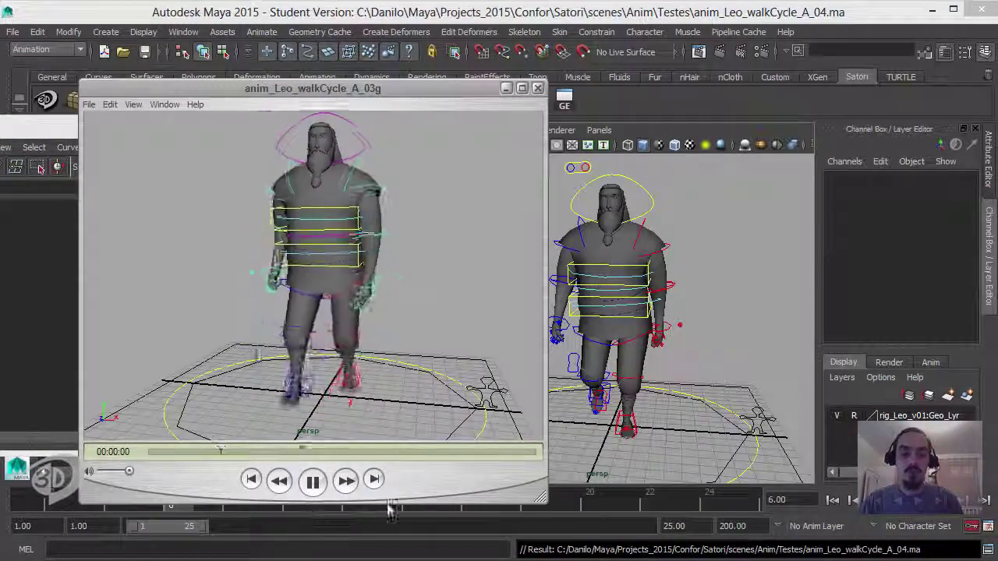
# Place the vaSatori_WIP.txt to-do notes beside the preview and point out the chest spine offset task
pyautogui.hotkey('alt', 'Tab')
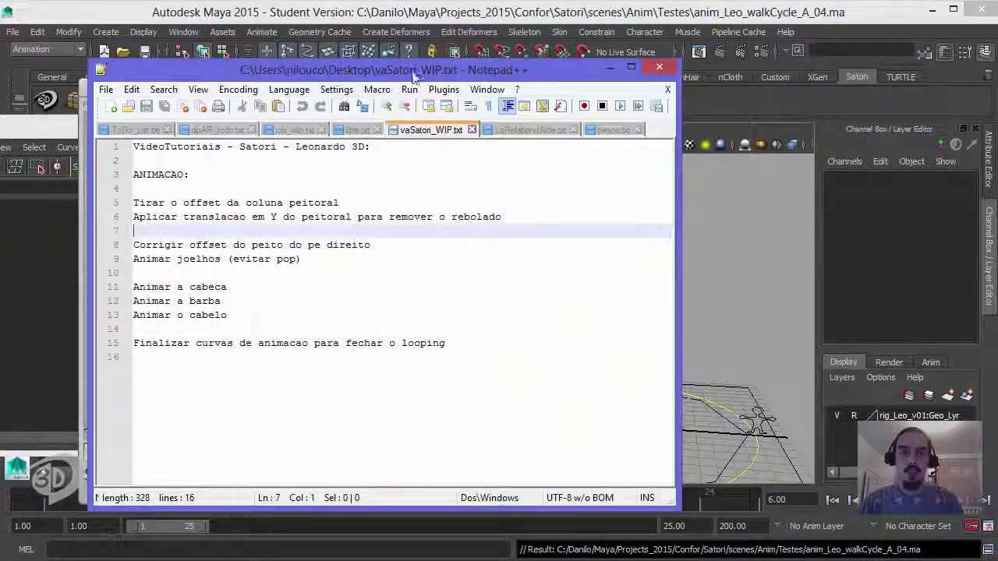
pyautogui.moveTo(413, 74); pyautogui.dragTo(725, 81)
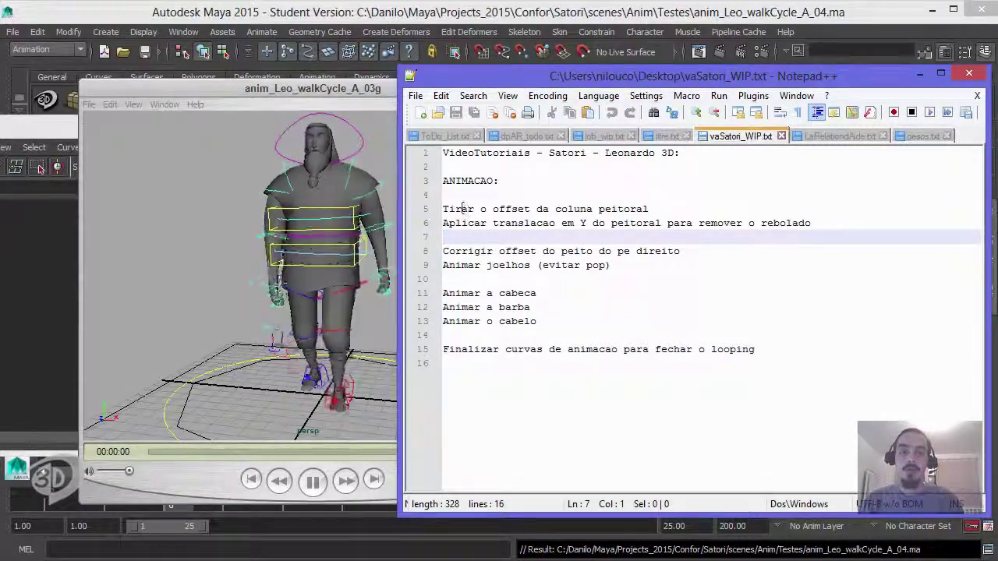
pyautogui.click(652, 210)
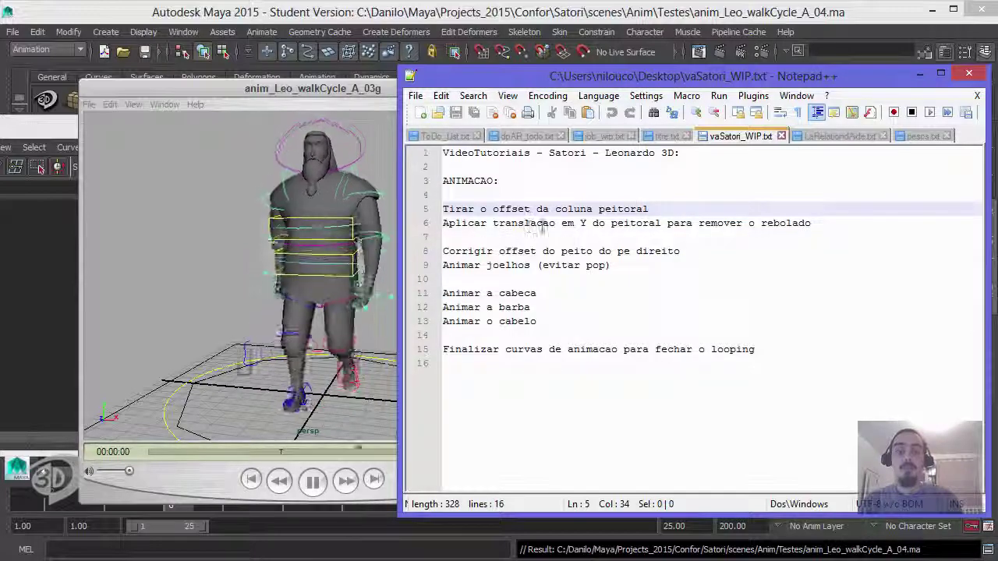
# Go over the chest Y translation, right foot offset and knee tasks, then minimize the notes
pyautogui.click(832, 222)
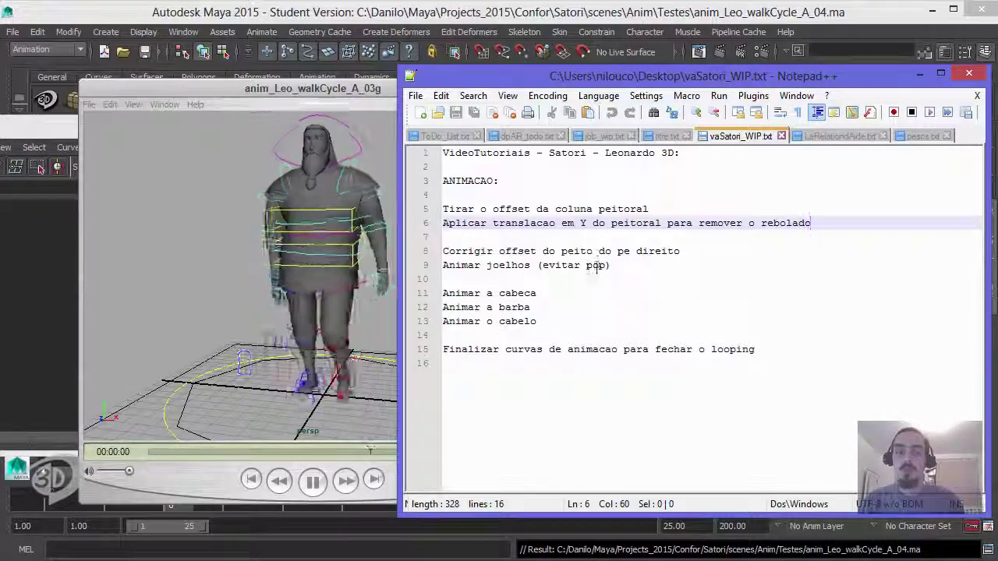
pyautogui.click(699, 251)
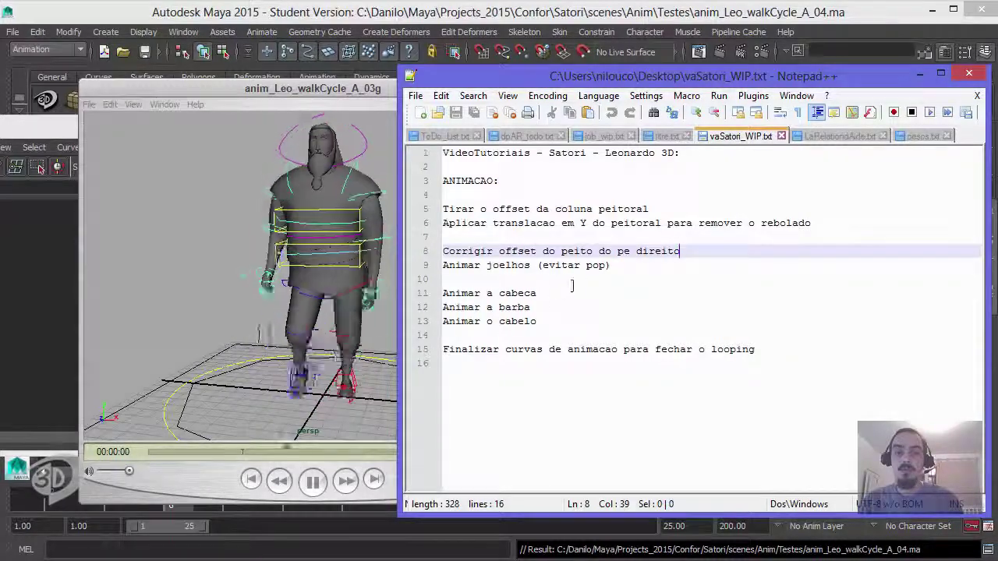
pyautogui.click(620, 265)
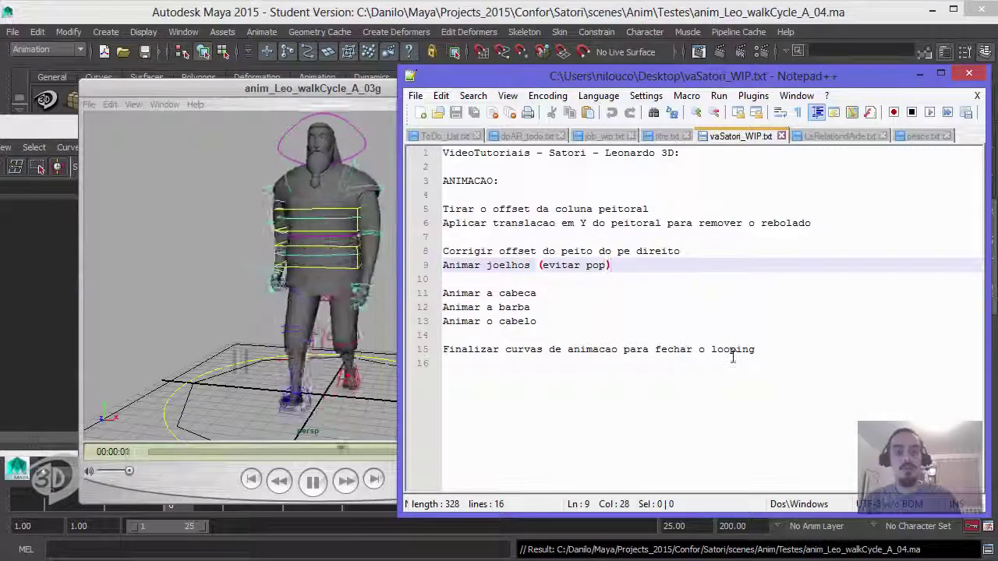
pyautogui.click(660, 211)
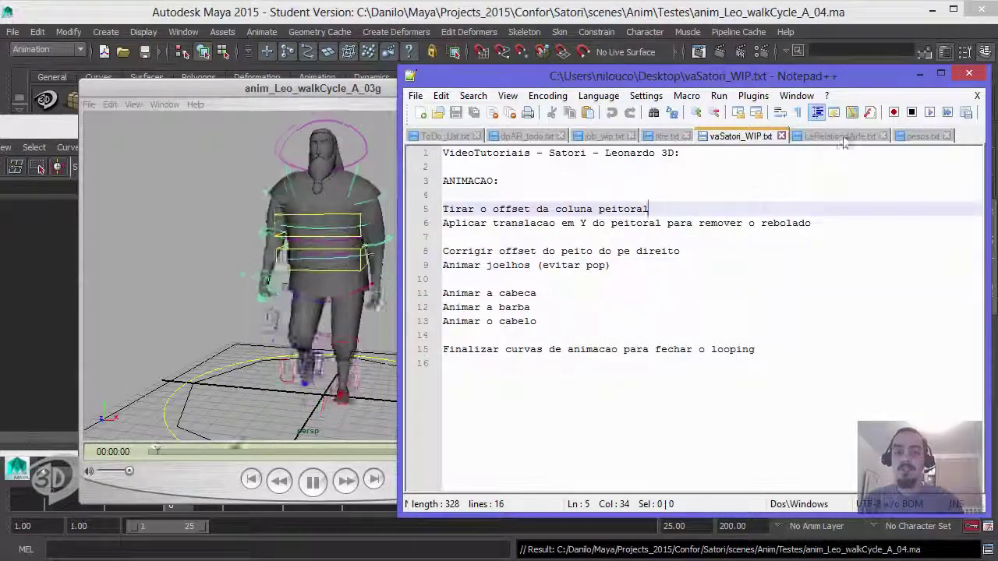
pyautogui.click(919, 73)
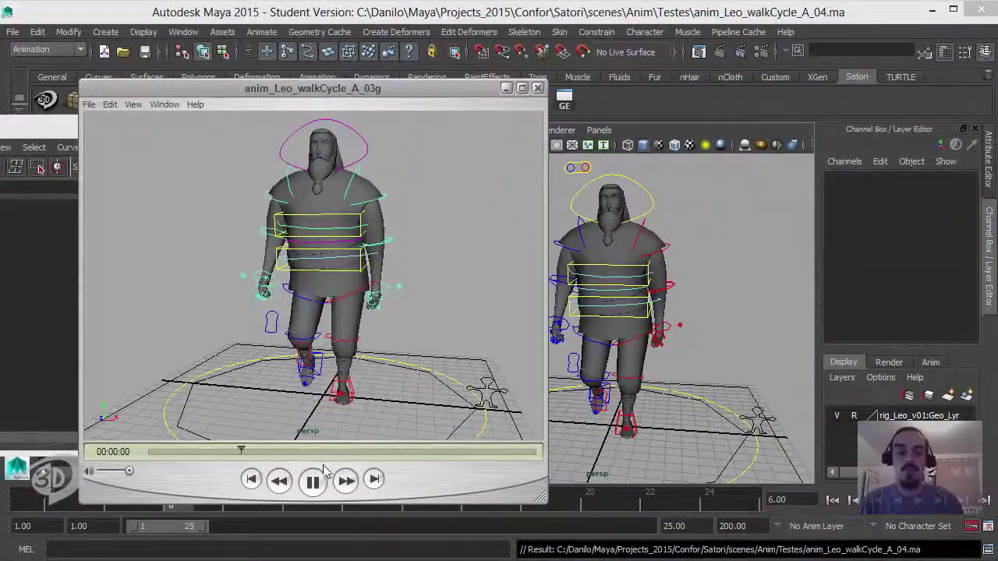
# Close the preview, select the chest spine control and frame its curves in the Graph Editor
pyautogui.click(315, 480)
pyautogui.click(538, 89)
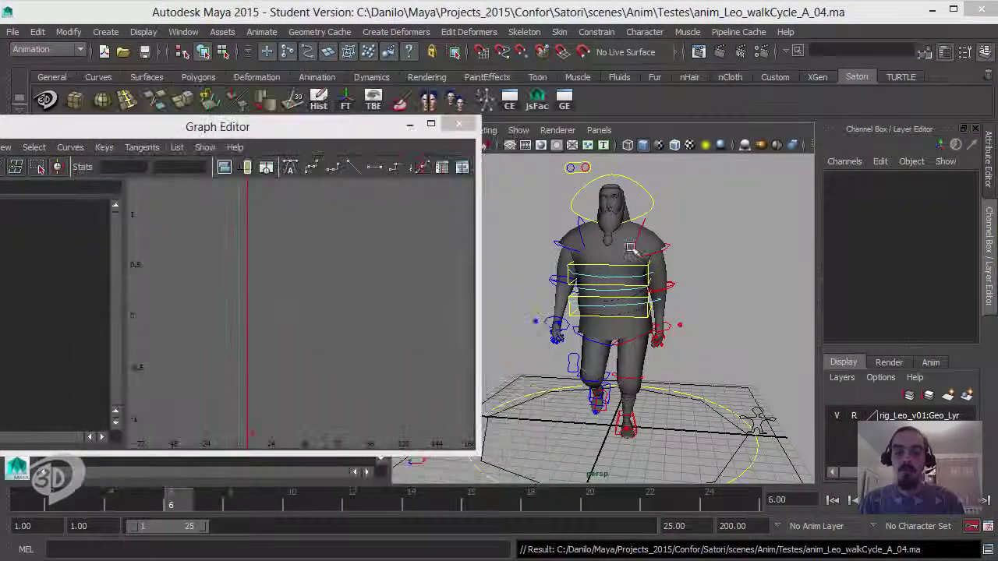
pyautogui.click(601, 287)
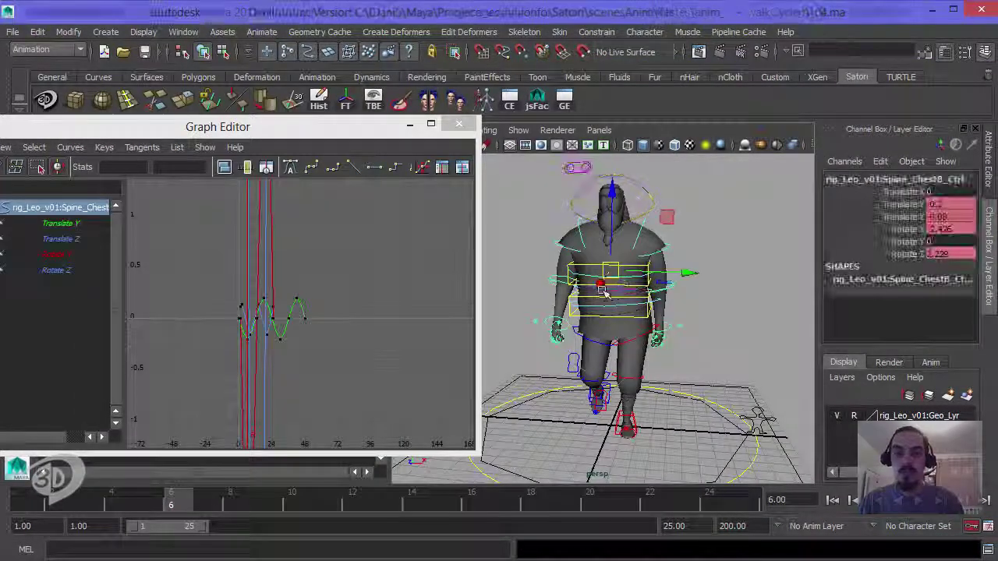
pyautogui.click(290, 306)
pyautogui.press('f')
pyautogui.keyDown('alt'); pyautogui.moveTo(290, 305); pyautogui.dragTo(402, 306, button='right'); pyautogui.keyUp('alt')
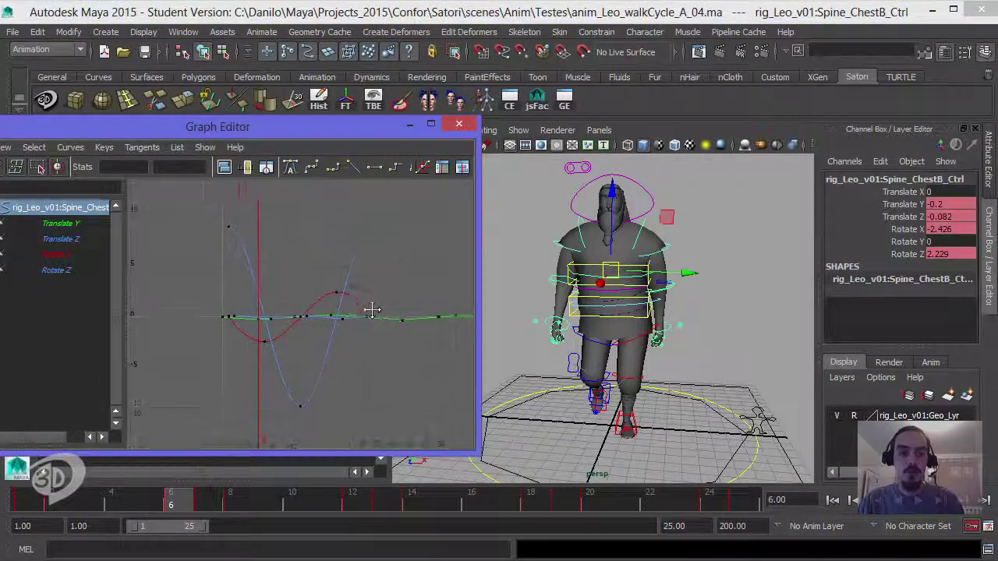
pyautogui.press('f')
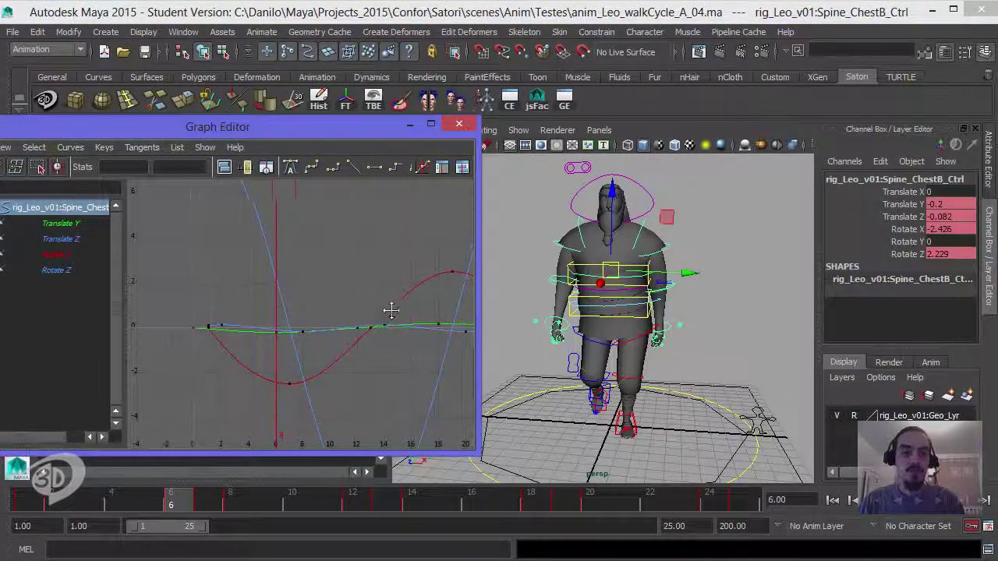
# Isolate the chest's Translate Y curve and shift it one frame later
pyautogui.moveTo(225, 361); pyautogui.dragTo(219, 356)
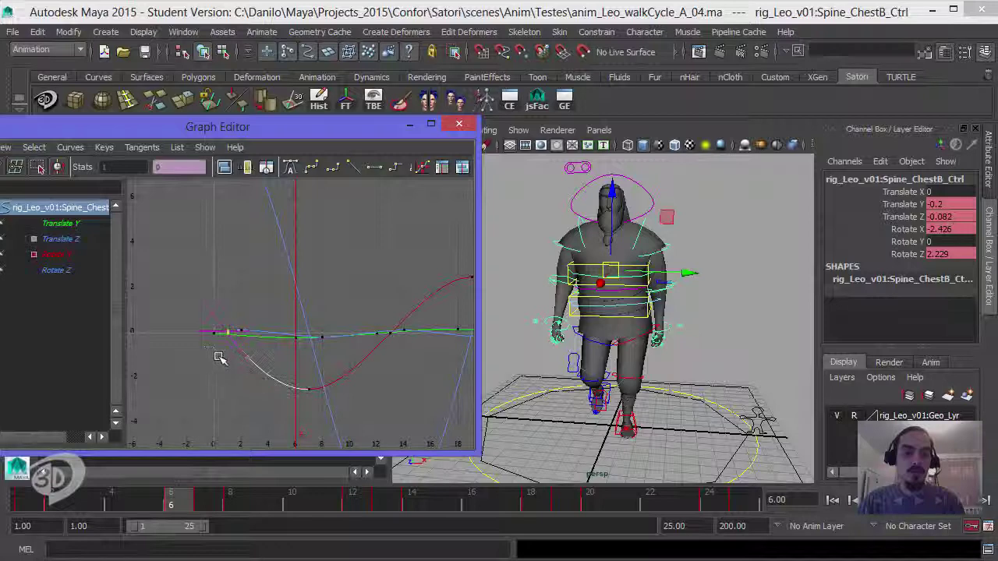
pyautogui.click(331, 308)
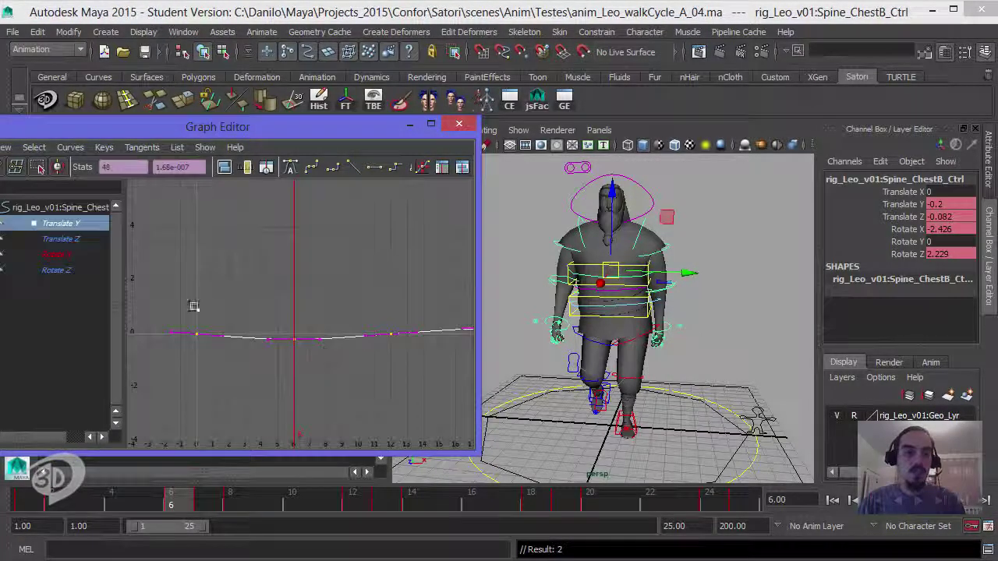
pyautogui.click(297, 305)
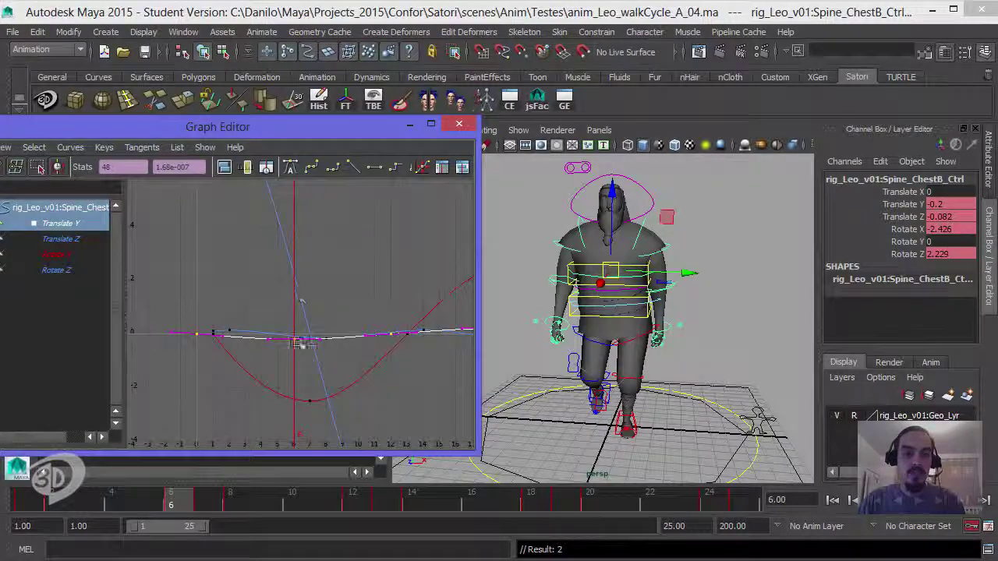
pyautogui.keyDown('alt'); pyautogui.moveTo(329, 340); pyautogui.dragTo(340, 251, button='right'); pyautogui.keyUp('alt')
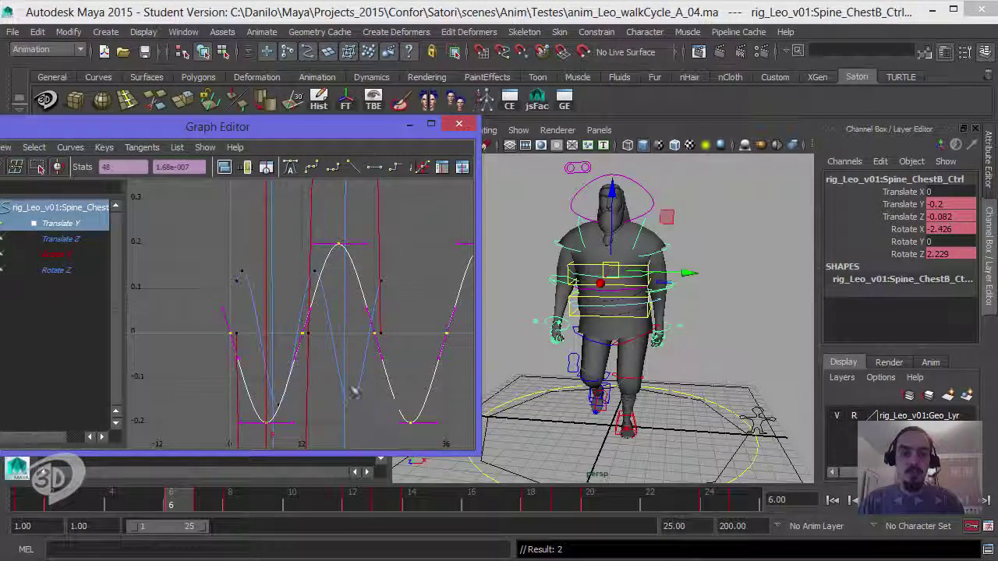
pyautogui.keyDown('alt'); pyautogui.moveTo(306, 372); pyautogui.dragTo(312, 343, button='middle'); pyautogui.keyUp('alt')
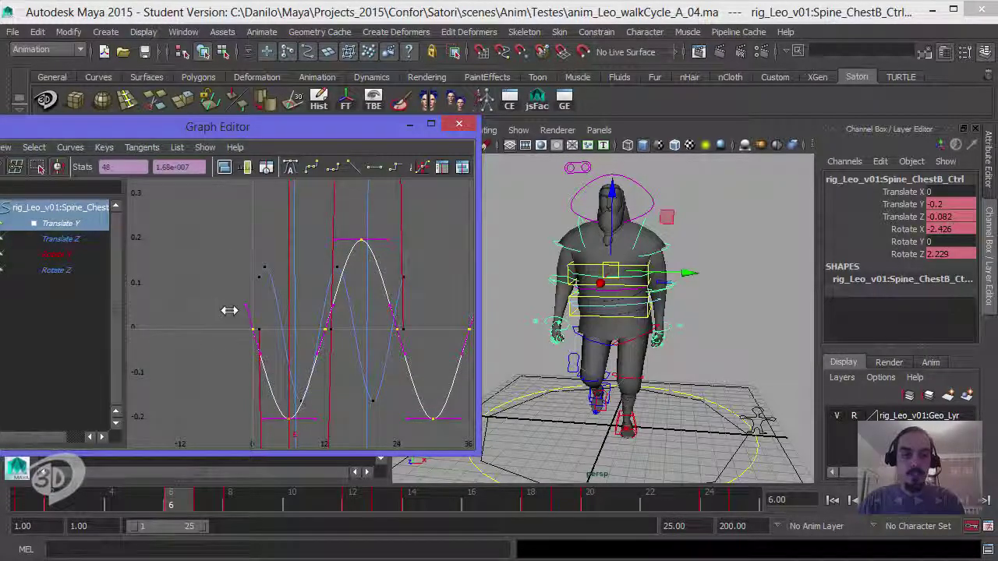
pyautogui.keyDown('shift'); pyautogui.moveTo(228, 311); pyautogui.dragTo(234, 310, button='middle'); pyautogui.keyUp('shift')
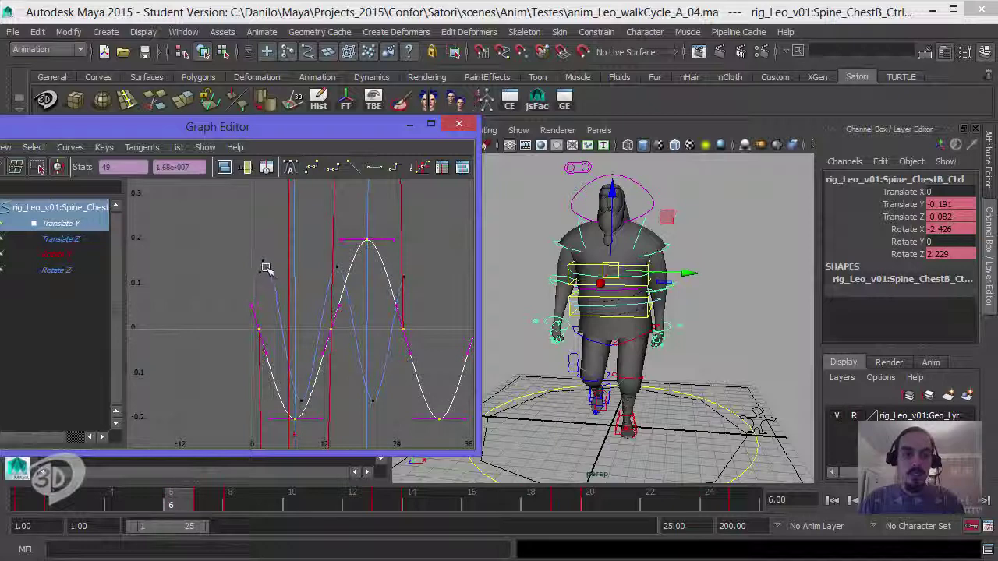
# Nudge the Translate Z curve slightly, reselect Translate Y, and return to frame 1
pyautogui.click(297, 306)
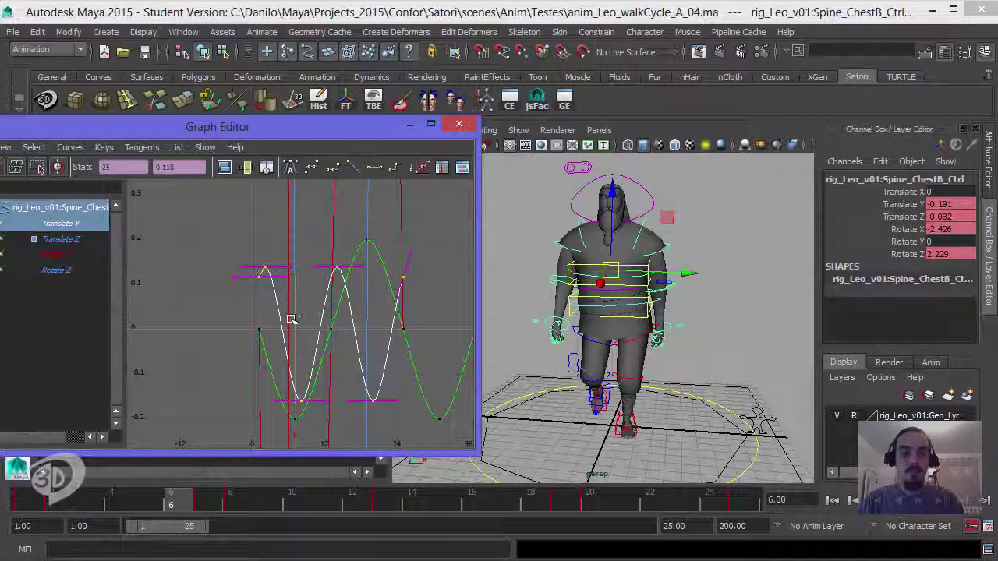
pyautogui.moveTo(271, 315); pyautogui.dragTo(268, 315, button='middle')
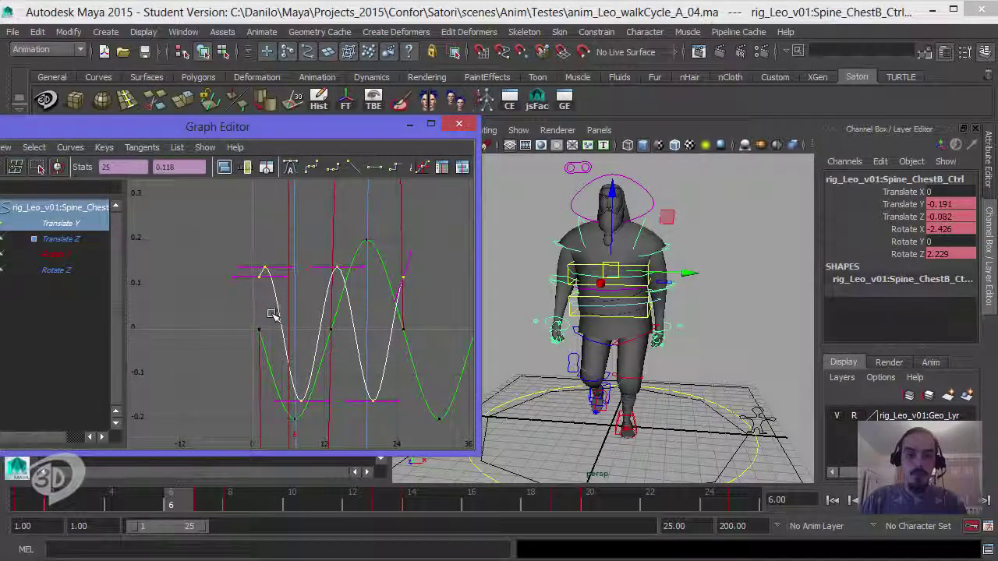
pyautogui.moveTo(266, 313); pyautogui.dragTo(268, 314, button='middle')
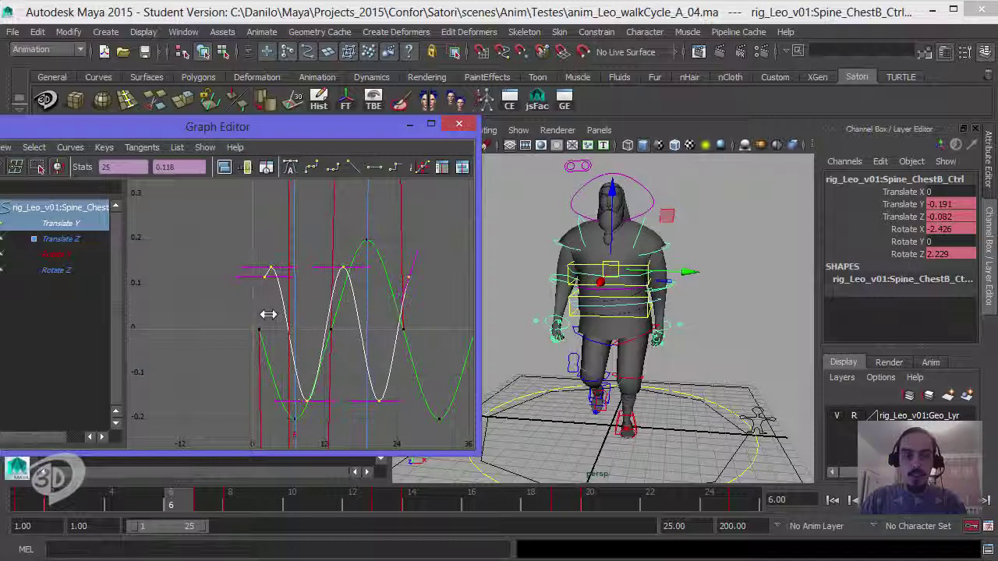
pyautogui.click(273, 301)
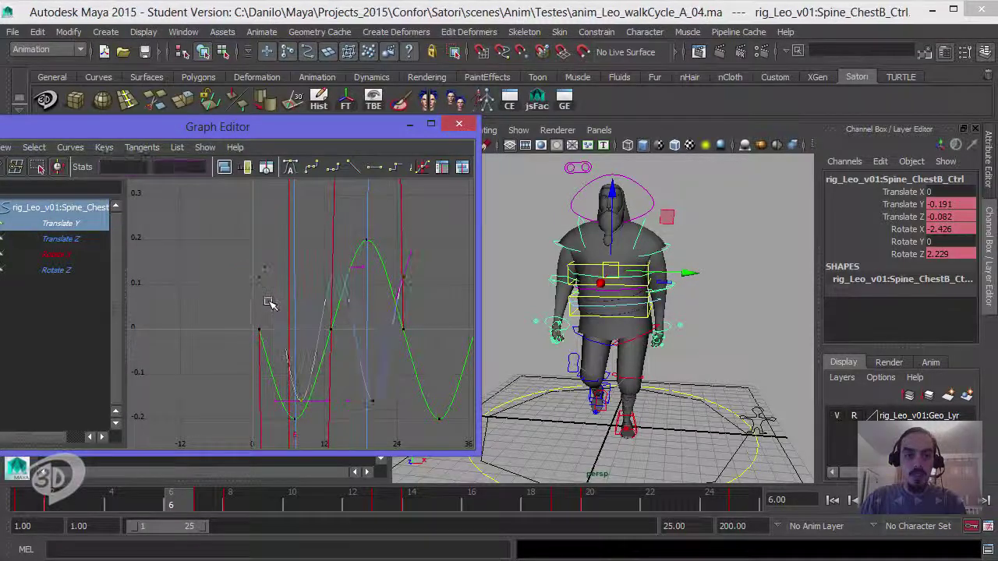
pyautogui.click(279, 302)
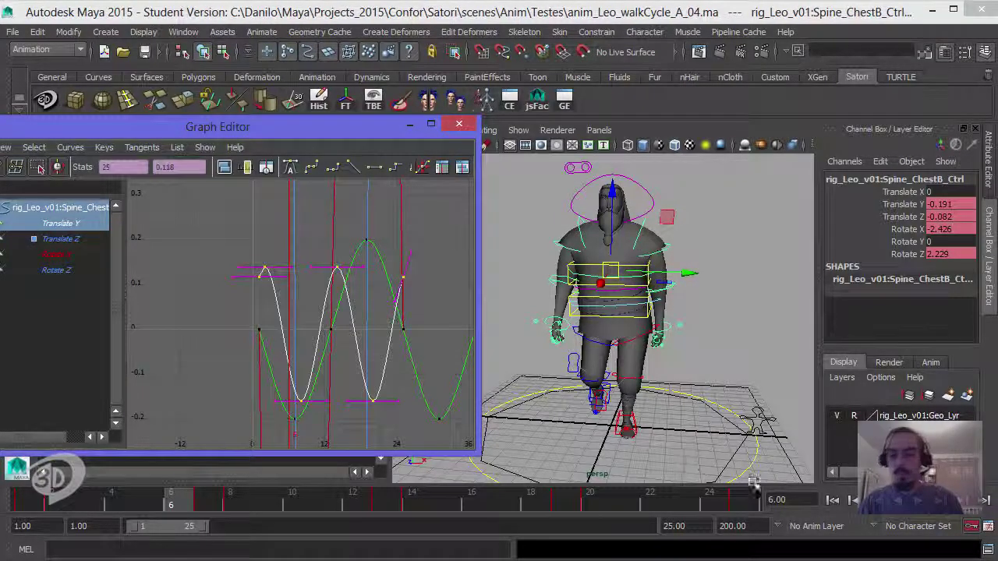
pyautogui.click(833, 500)
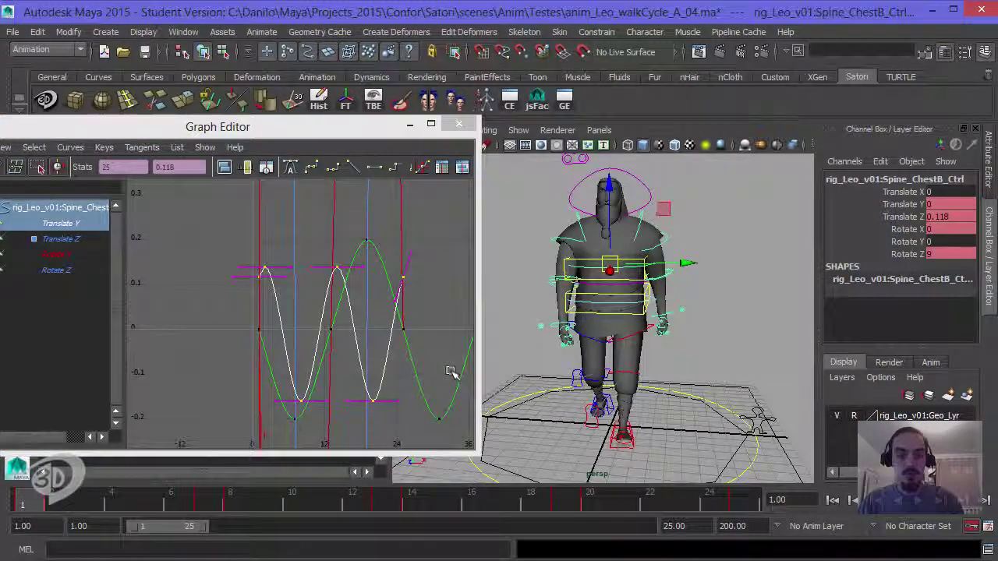
# Save the scene past the student warning and jump to frame 25, the cycle end
pyautogui.hotkey('ctrl', 's')
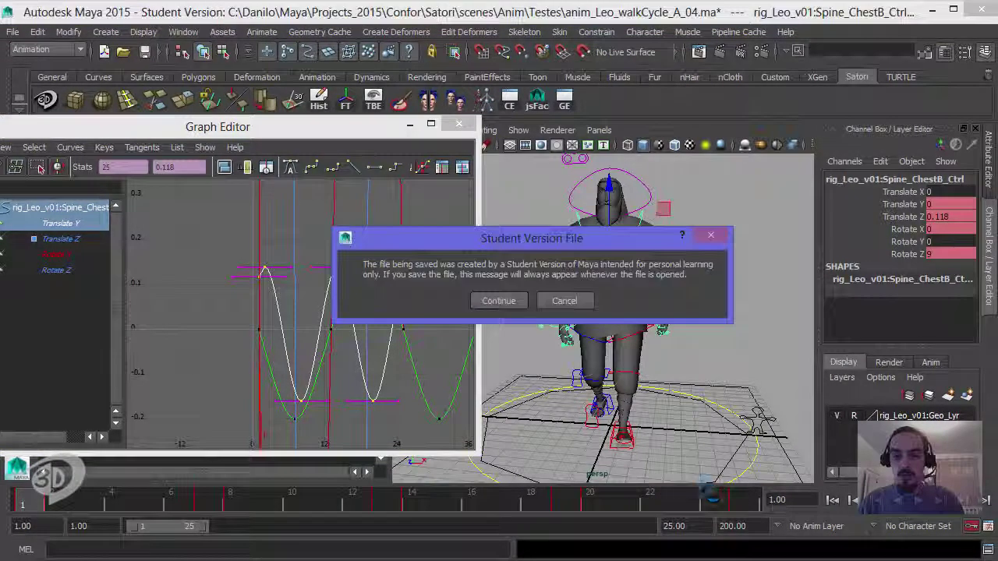
pyautogui.click(543, 301)
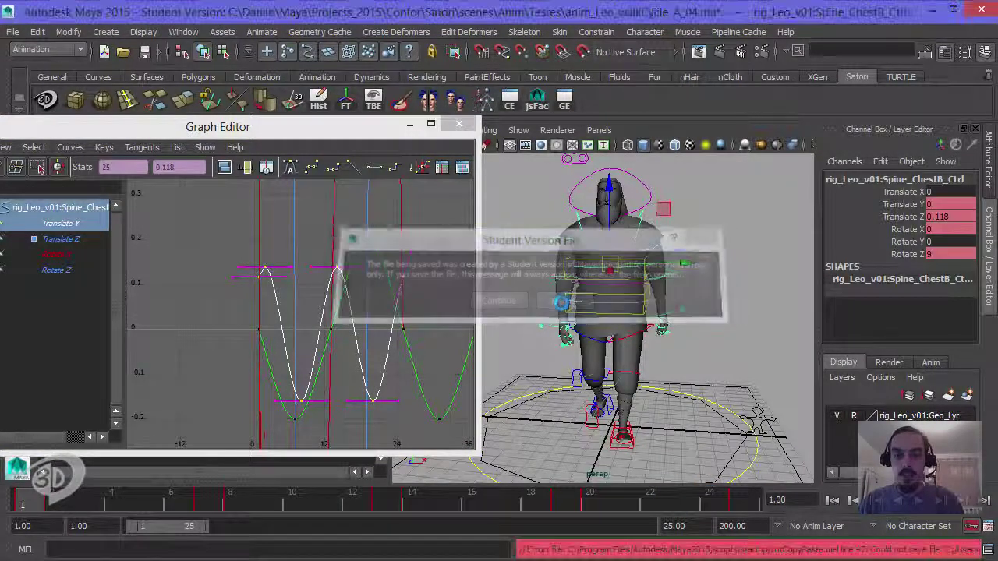
pyautogui.click(269, 309)
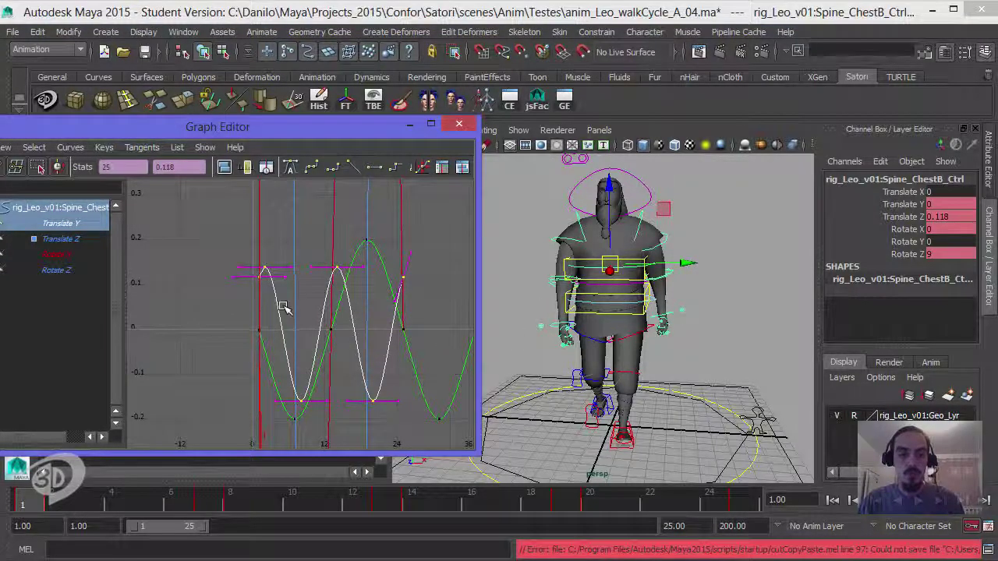
pyautogui.click(741, 498)
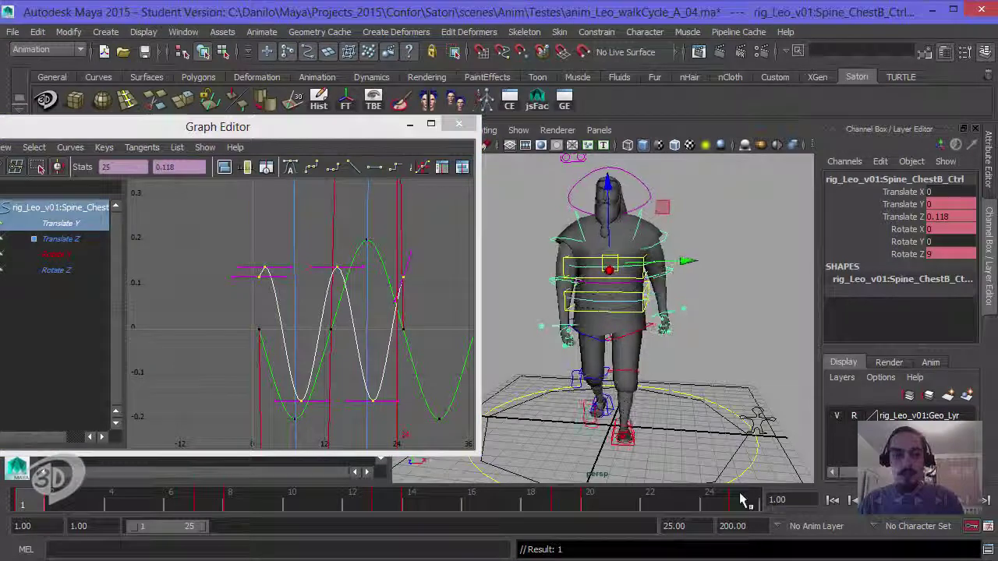
pyautogui.click(739, 499)
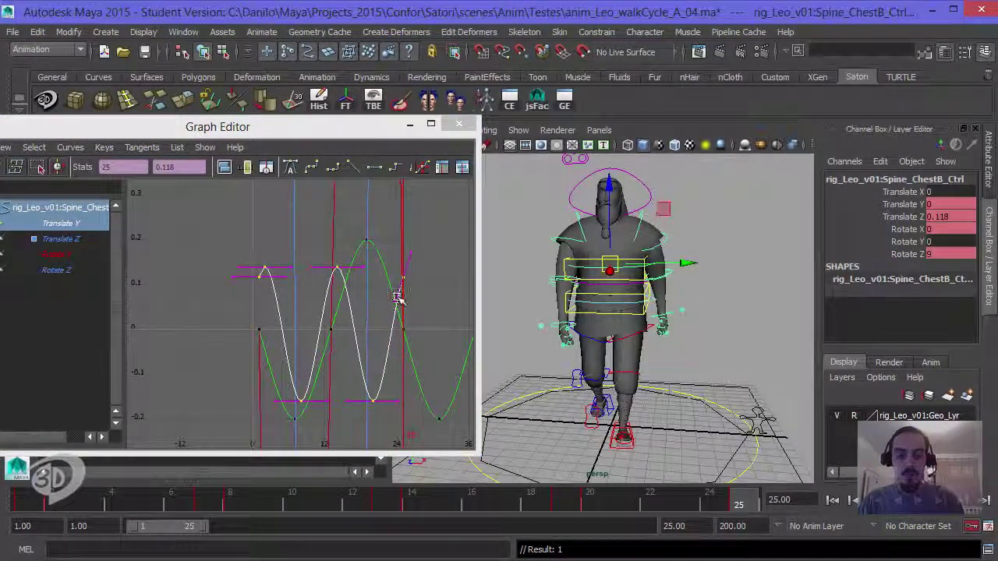
# Shift Spine_ChestB_Ctrl's Translate Y curve one frame earlier
pyautogui.click(404, 300)
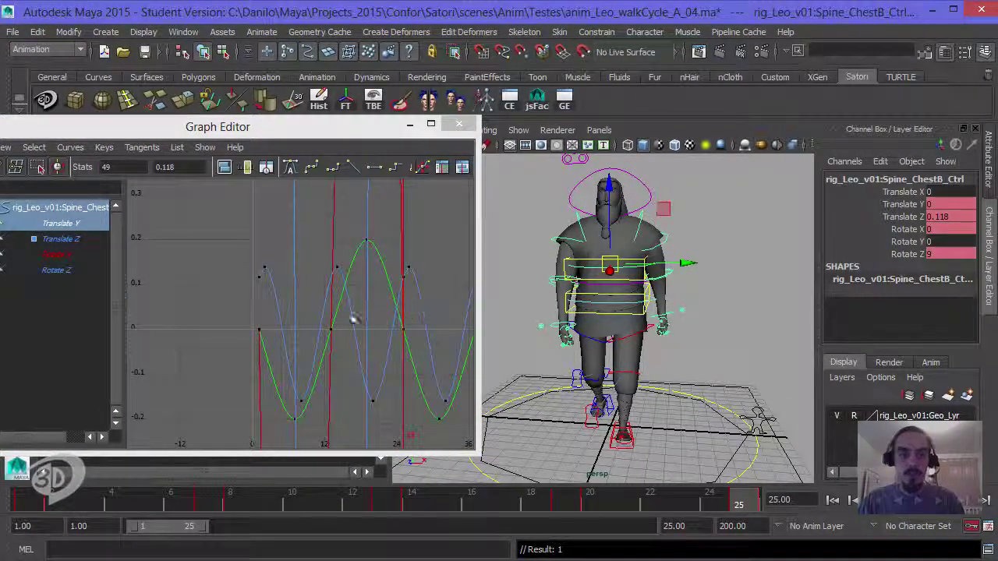
pyautogui.click(268, 292)
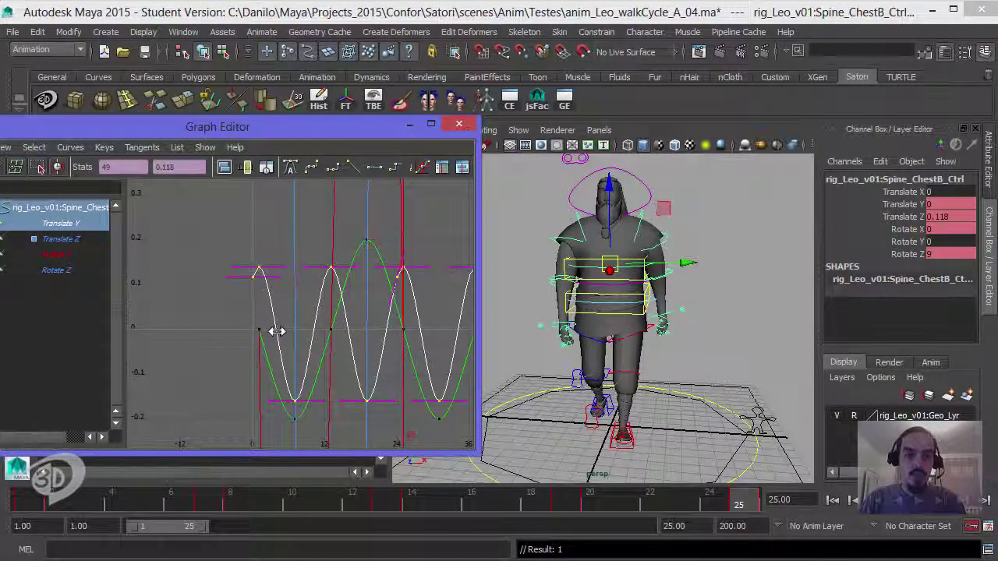
pyautogui.click(234, 286)
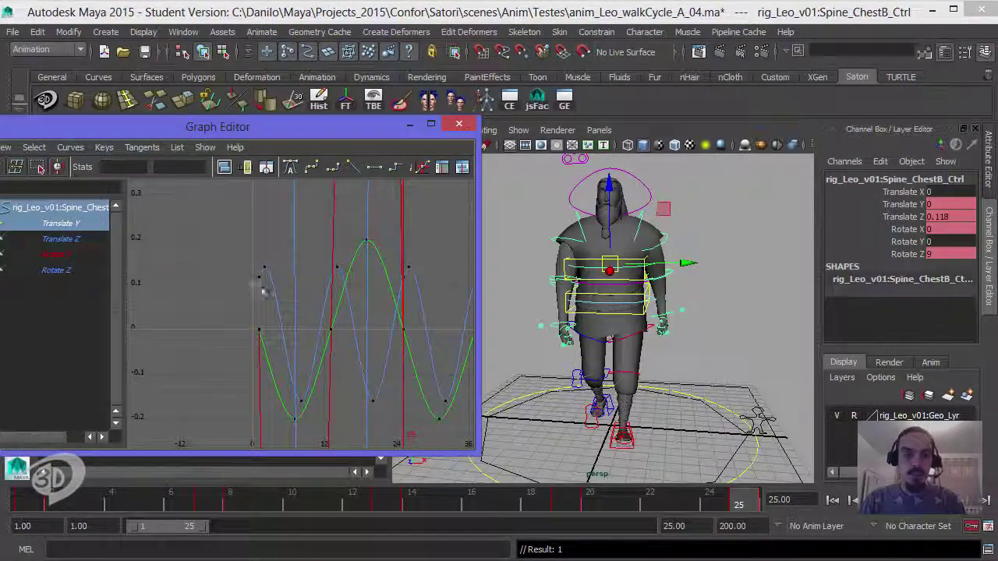
pyautogui.moveTo(261, 290); pyautogui.dragTo(268, 317)
pyautogui.click(284, 296)
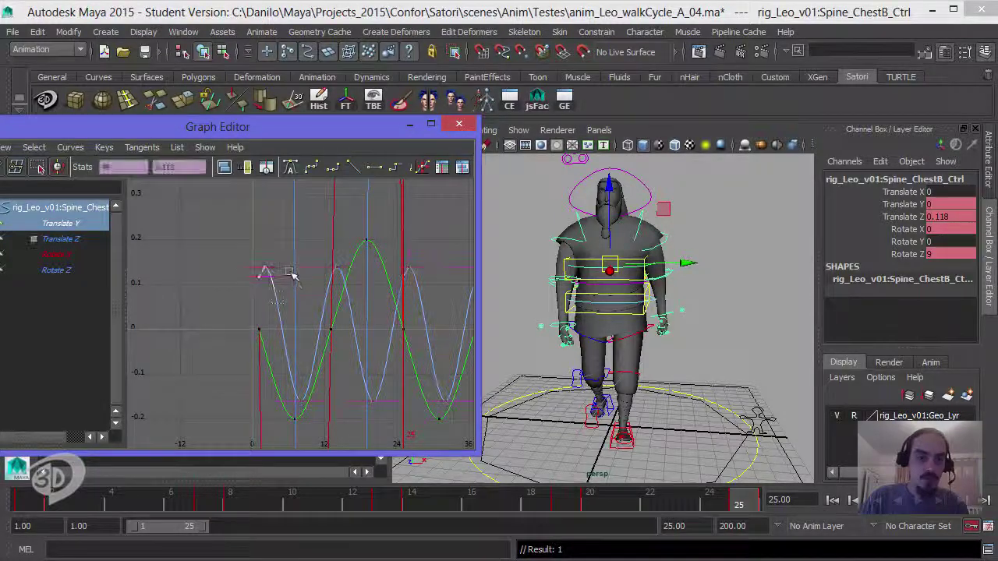
pyautogui.moveTo(287, 282); pyautogui.dragTo(278, 286, button='middle')
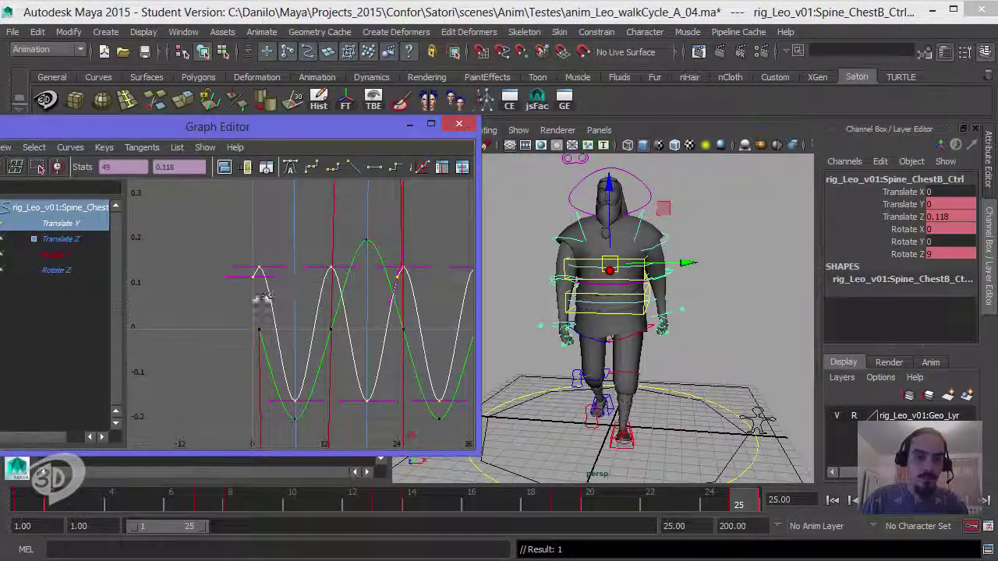
pyautogui.click(248, 283)
# Inspect the Translate Y keys at frame 0, frame 24 and beyond frame 24
pyautogui.moveTo(253, 299); pyautogui.dragTo(250, 309)
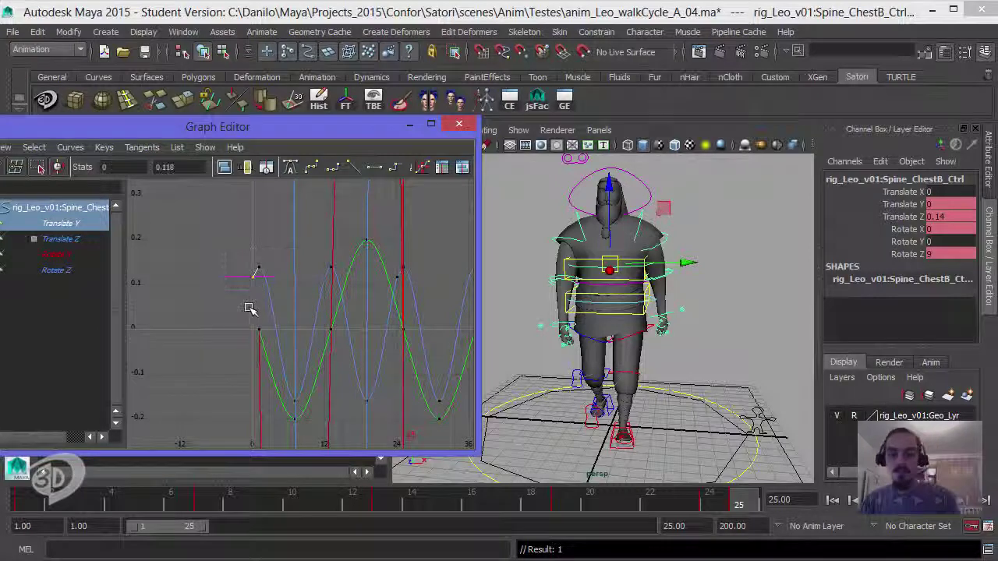
pyautogui.click(434, 253)
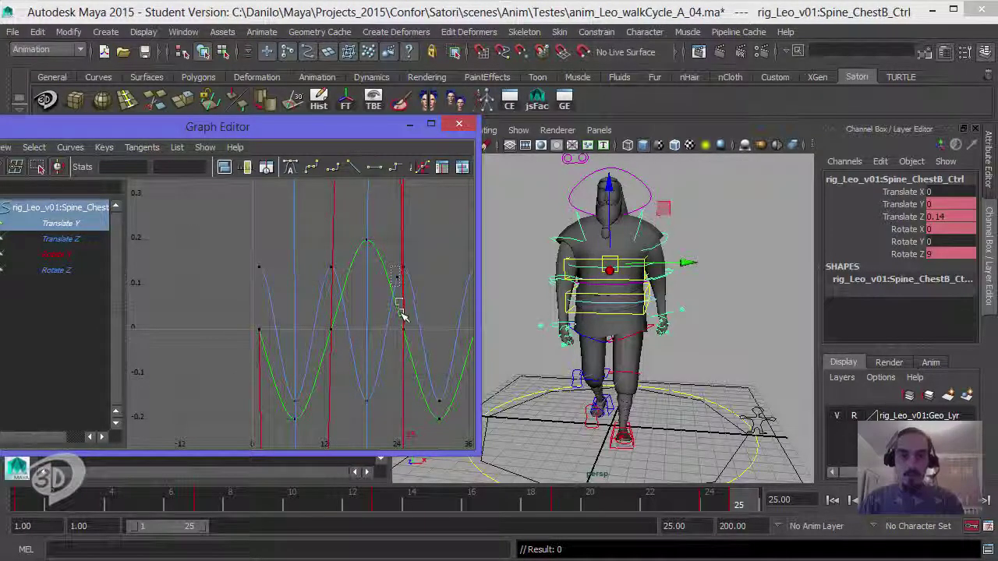
pyautogui.moveTo(397, 285); pyautogui.dragTo(405, 306)
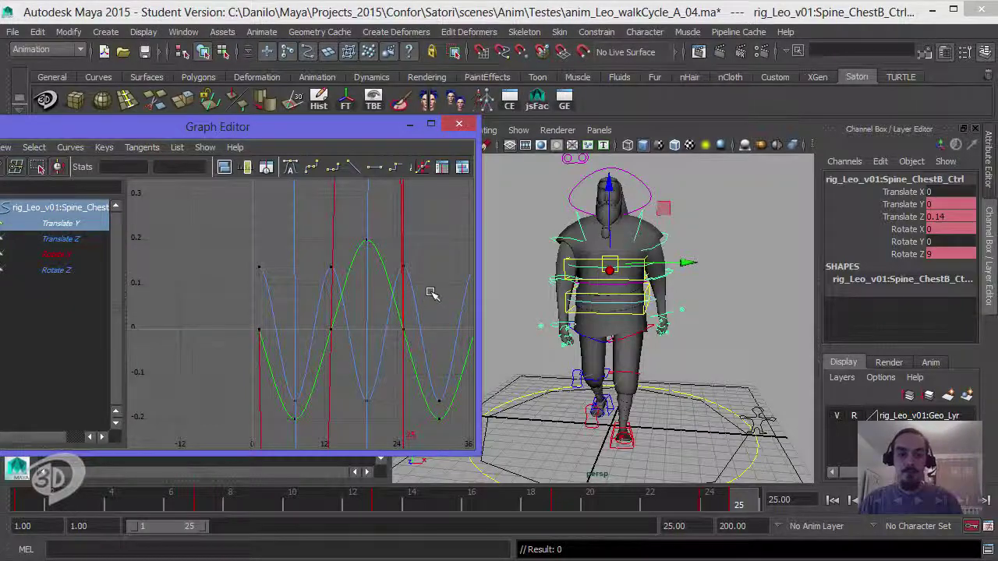
pyautogui.click(375, 285)
pyautogui.keyDown('alt'); pyautogui.moveTo(335, 281); pyautogui.dragTo(402, 267, button='right'); pyautogui.keyUp('alt')
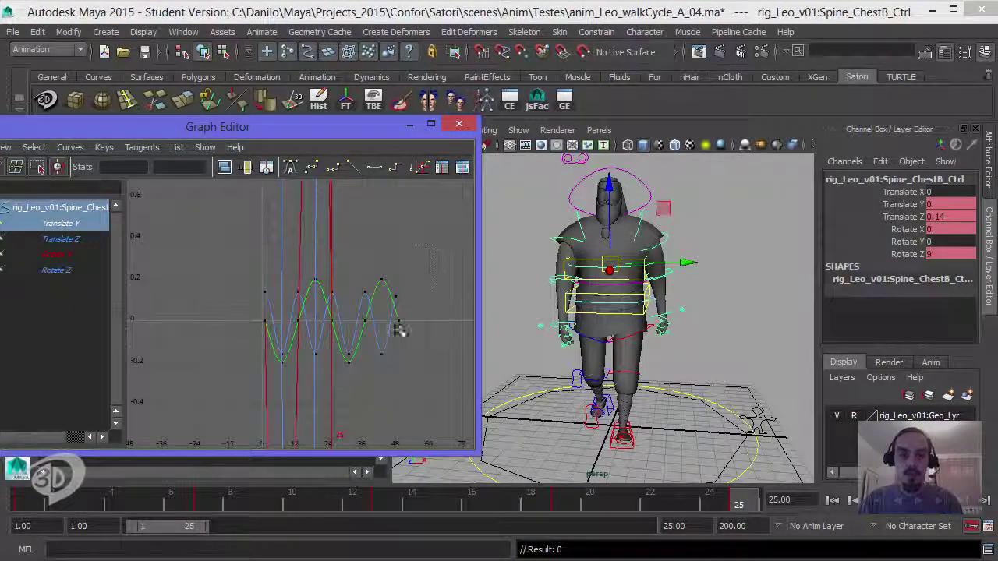
pyautogui.moveTo(345, 388); pyautogui.dragTo(363, 387)
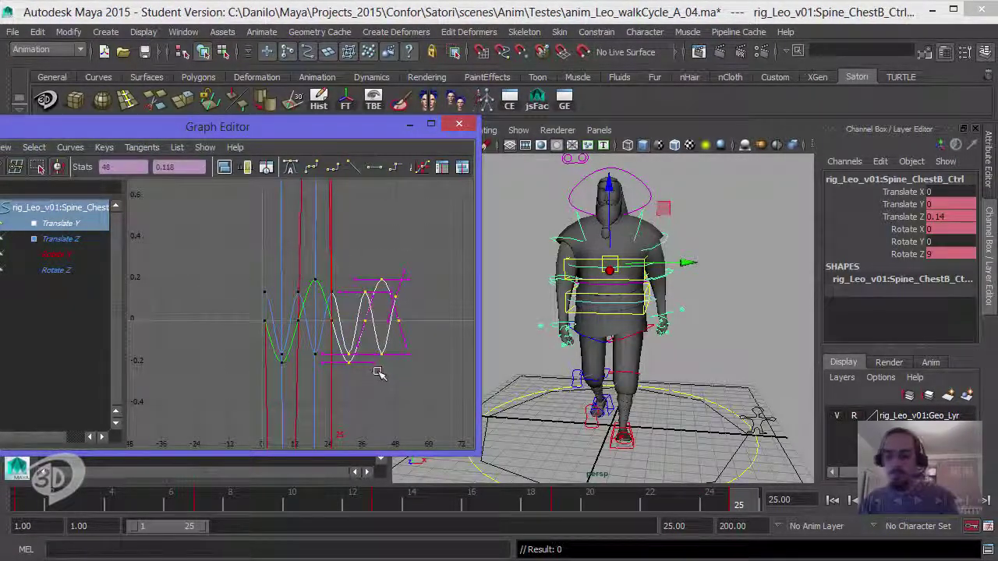
pyautogui.click(390, 343)
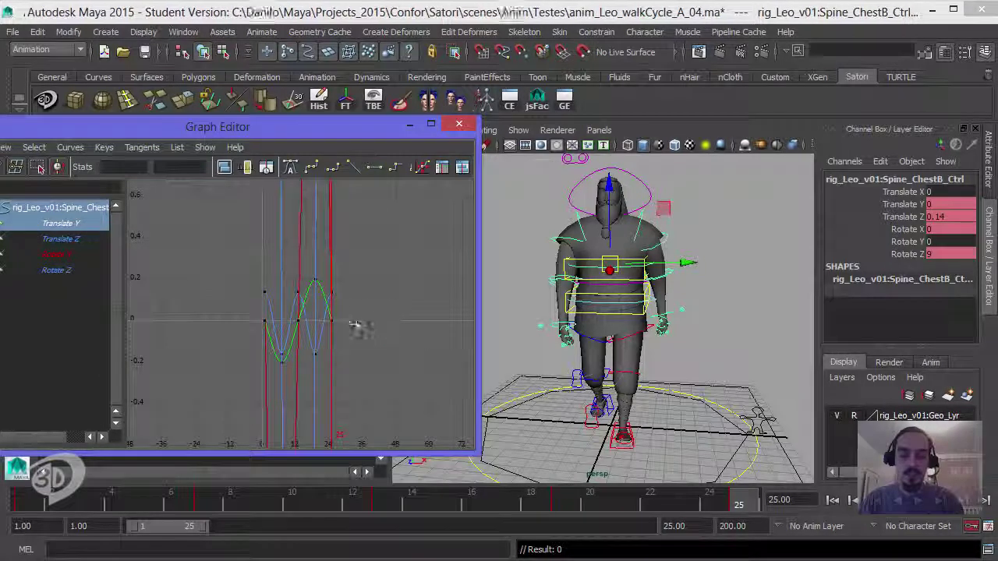
pyautogui.moveTo(357, 334)
pyautogui.keyDown('alt'); pyautogui.mouseDown(button='right')
pyautogui.moveTo(421, 330)
pyautogui.moveTo(408, 329)
pyautogui.moveTo(419, 296)
pyautogui.mouseUp(button='right'); pyautogui.keyUp('alt')
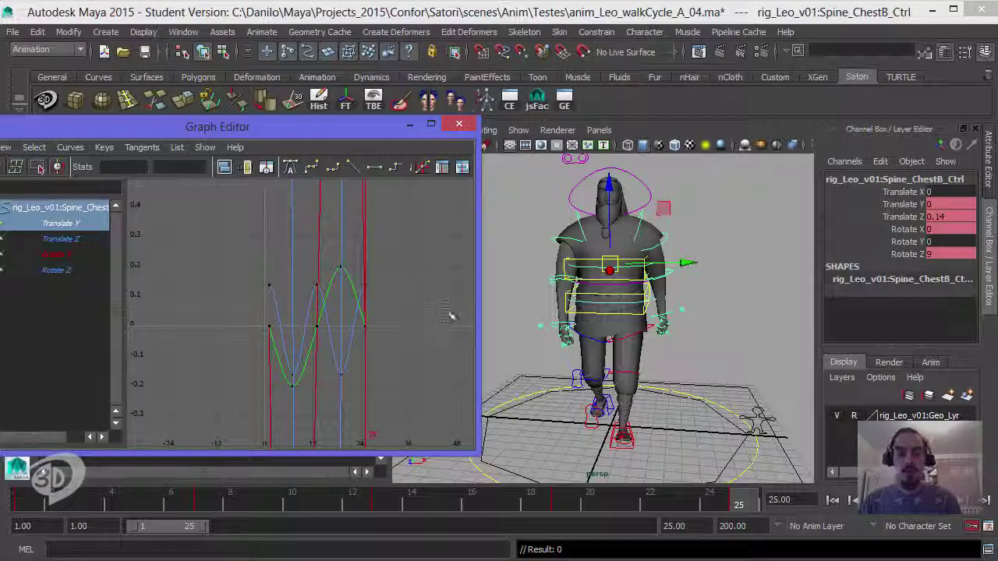
pyautogui.click(716, 294)
# Select Spine_ChestA_Ctrl, preview its upper-body twist, and frame its Rotate Y curve
pyautogui.click(682, 287)
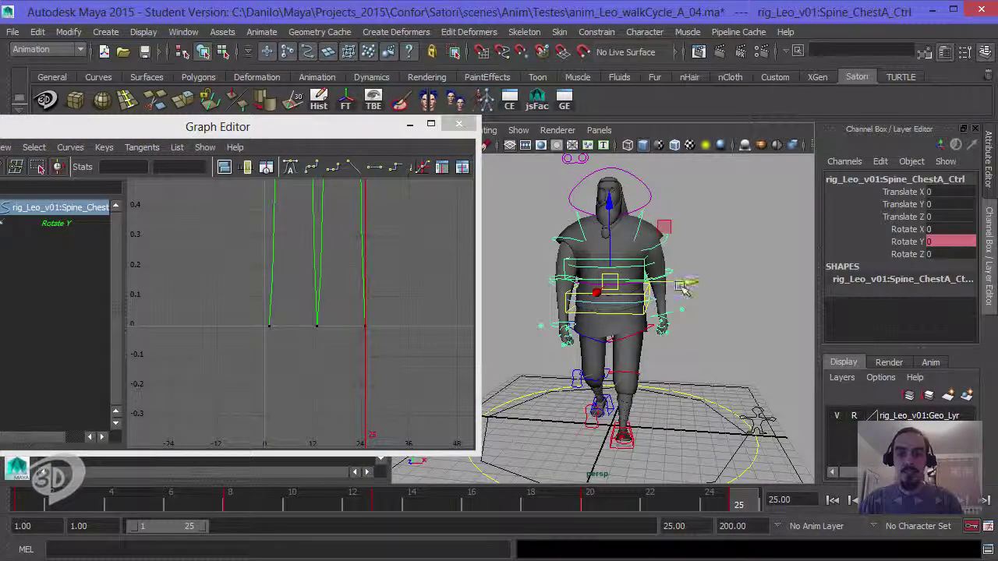
pyautogui.moveTo(689, 283); pyautogui.dragTo(680, 287)
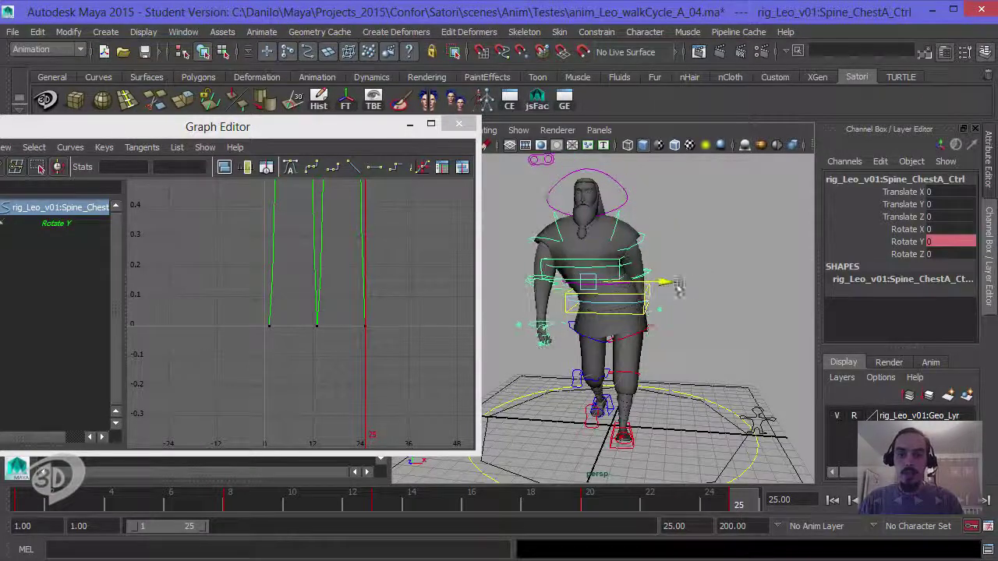
pyautogui.moveTo(686, 289); pyautogui.dragTo(686, 282)
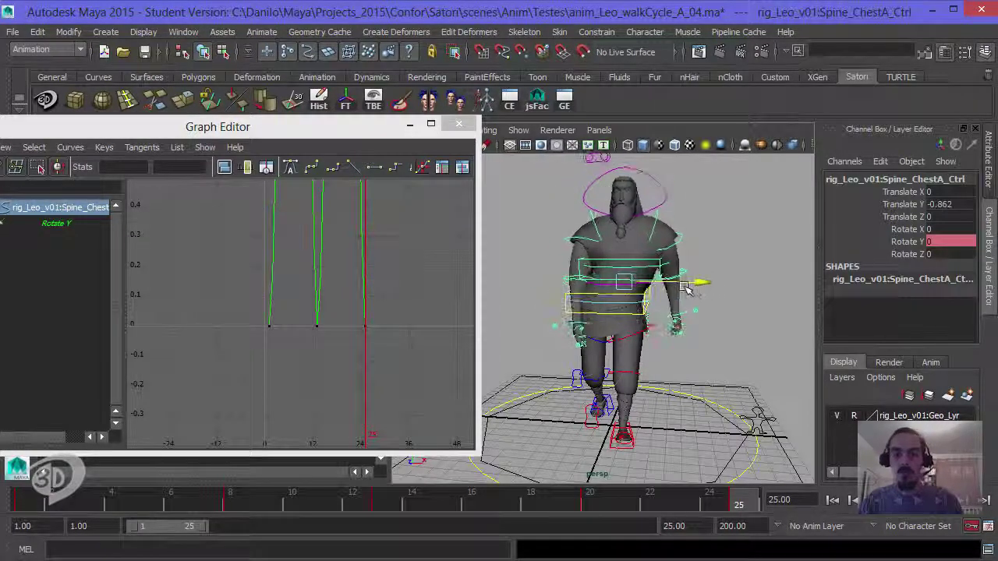
pyautogui.hotkey('ctrl', 'z')
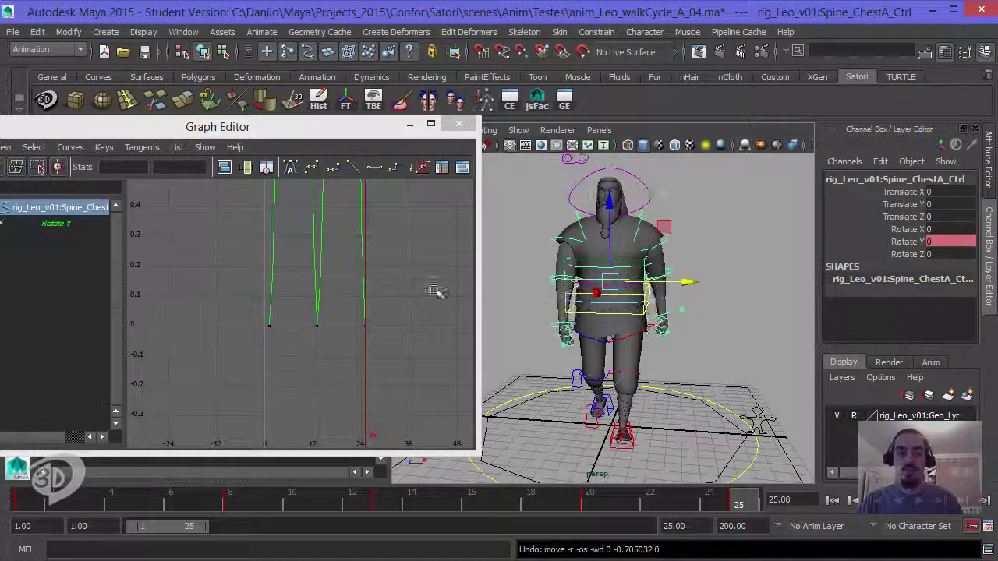
pyautogui.click(383, 297)
pyautogui.press('f')
pyautogui.scroll(-3, 389, 296)
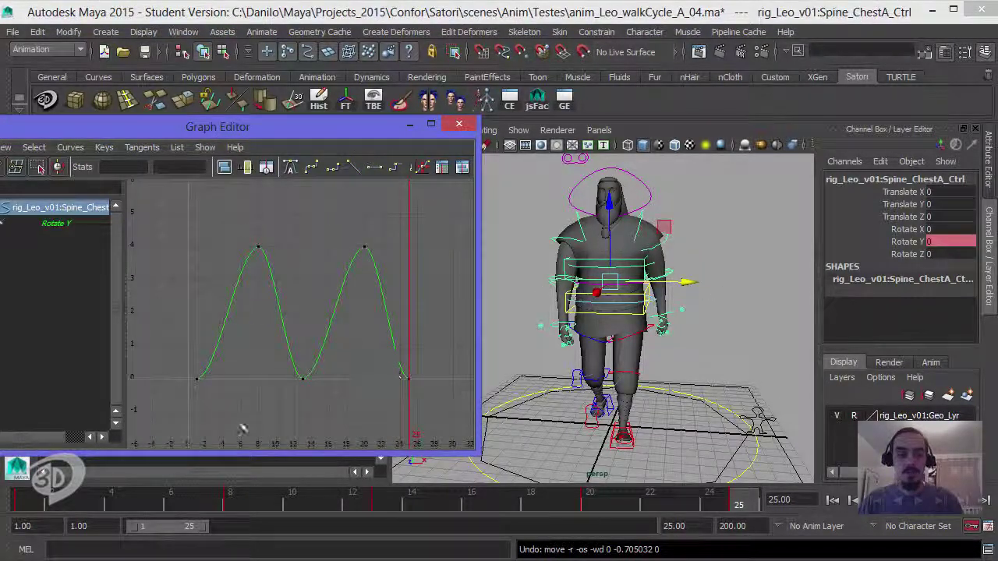
# Check the Rotate Y peak at frame 8, then raise the chest control at frame 1
pyautogui.click(35, 500)
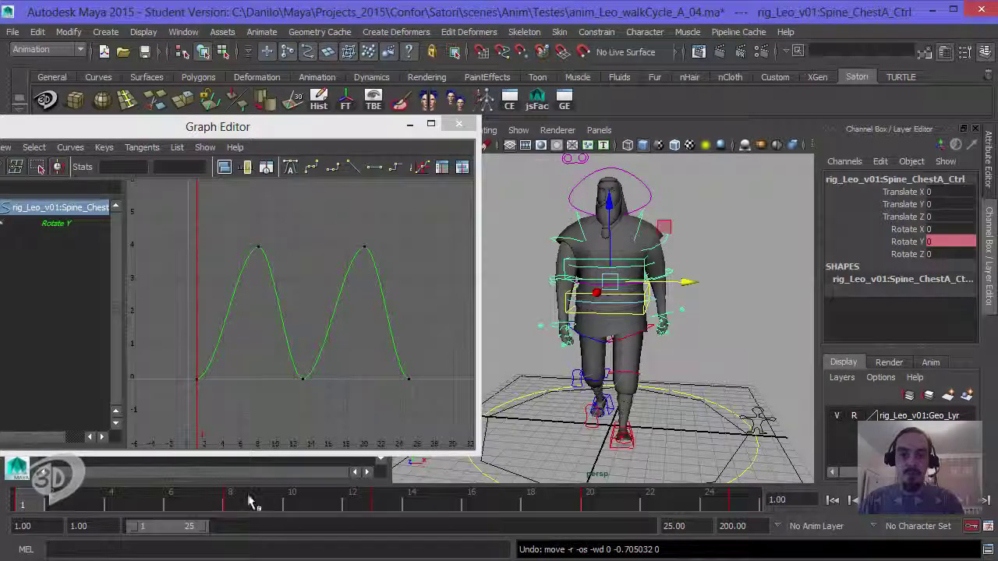
pyautogui.click(232, 502)
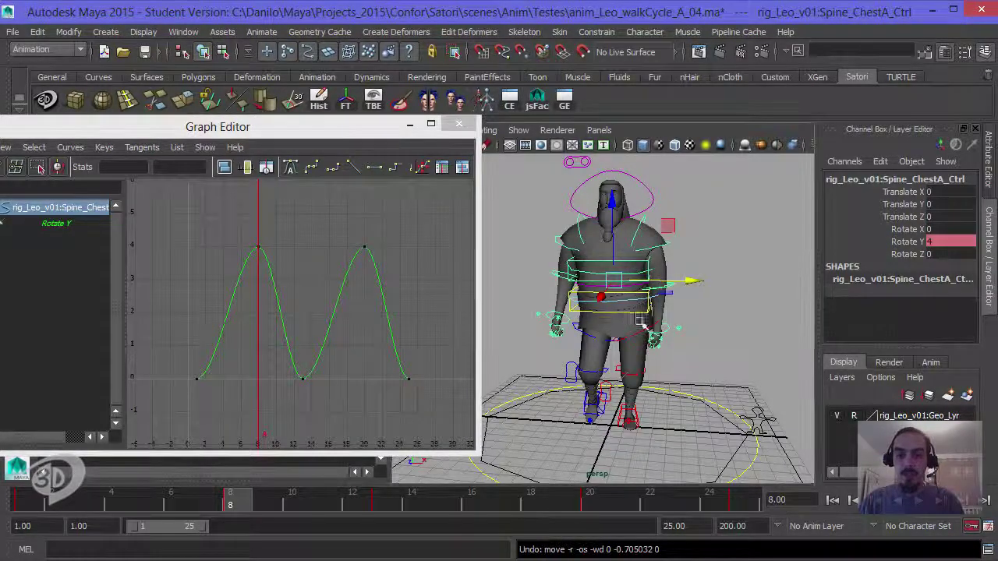
pyautogui.moveTo(636, 312)
pyautogui.keyDown('alt'); pyautogui.mouseDown()
pyautogui.moveTo(668, 313)
pyautogui.moveTo(679, 290)
pyautogui.mouseUp(); pyautogui.keyUp('alt')
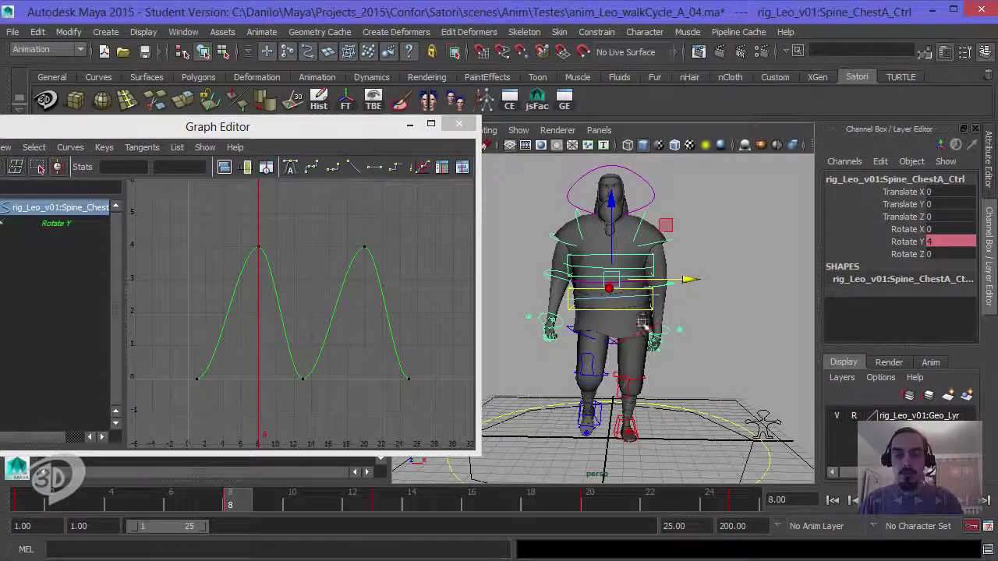
pyautogui.hotkey('alt', 'shift', 'v')
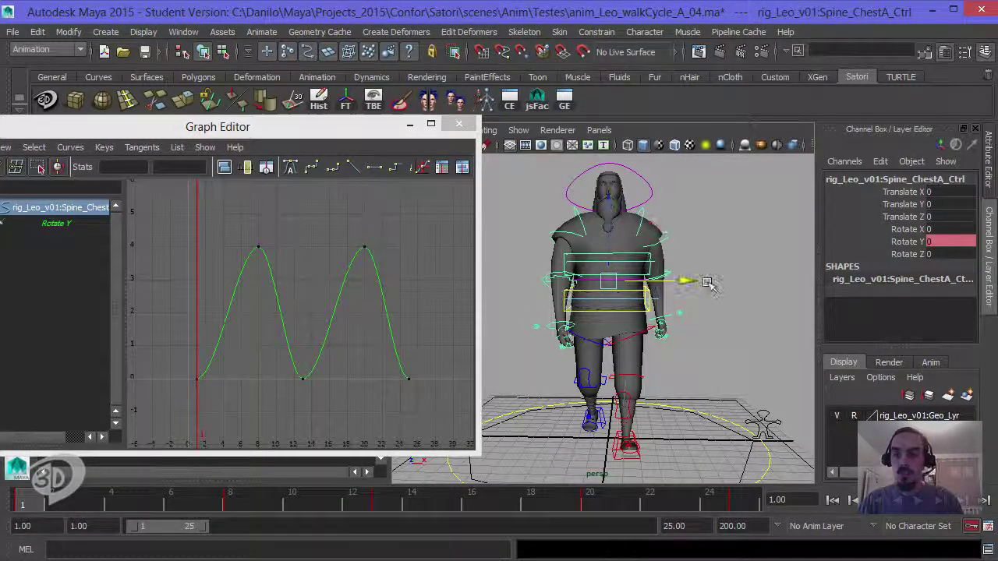
pyautogui.moveTo(690, 278); pyautogui.dragTo(710, 281)
# Set Spine_ChestA_Ctrl's Translate Y to 0 and key it at frame 1
pyautogui.doubleClick(935, 205)
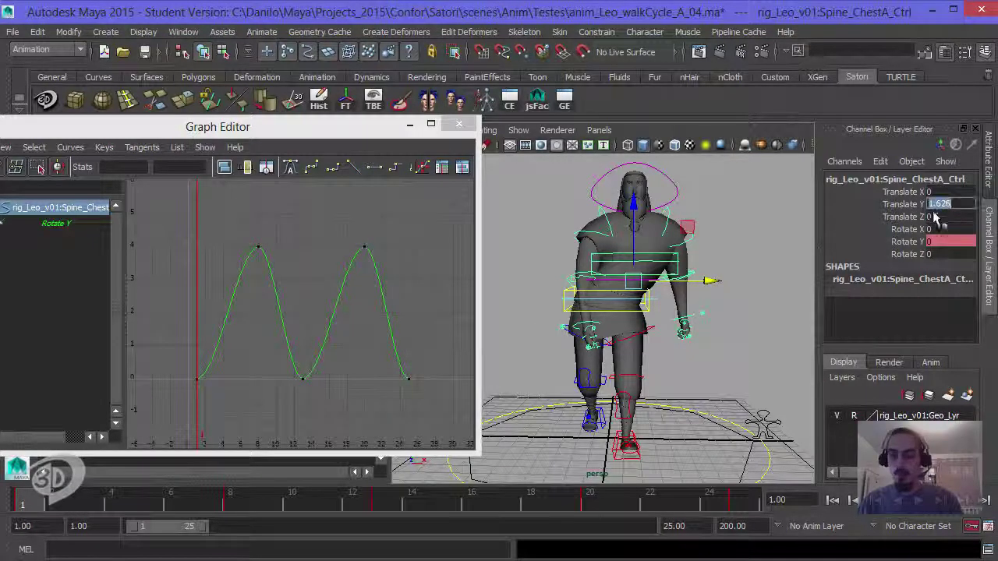
pyautogui.write('0')
pyautogui.press('Return')
pyautogui.click(896, 204)
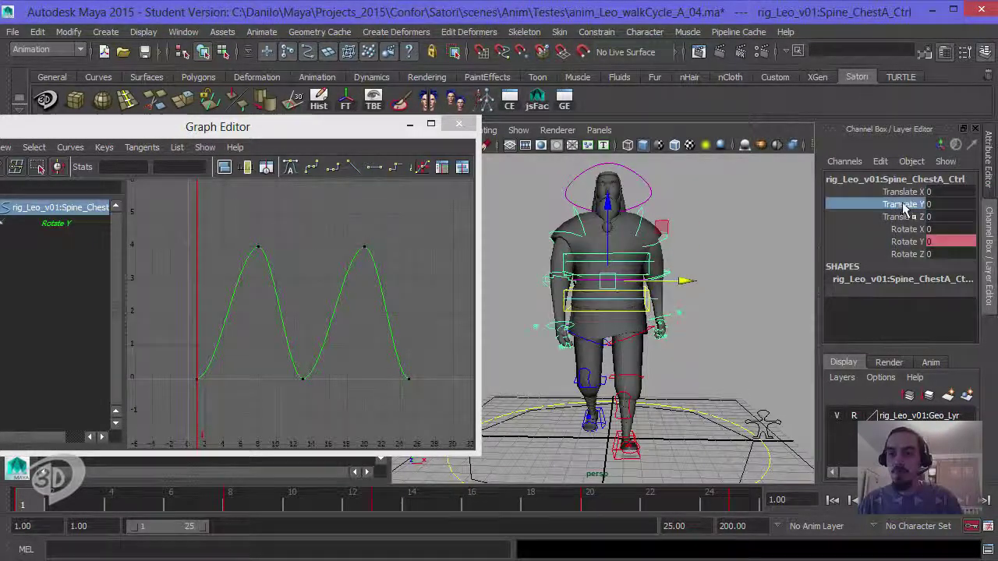
pyautogui.rightClick(896, 204)
pyautogui.click(923, 26)
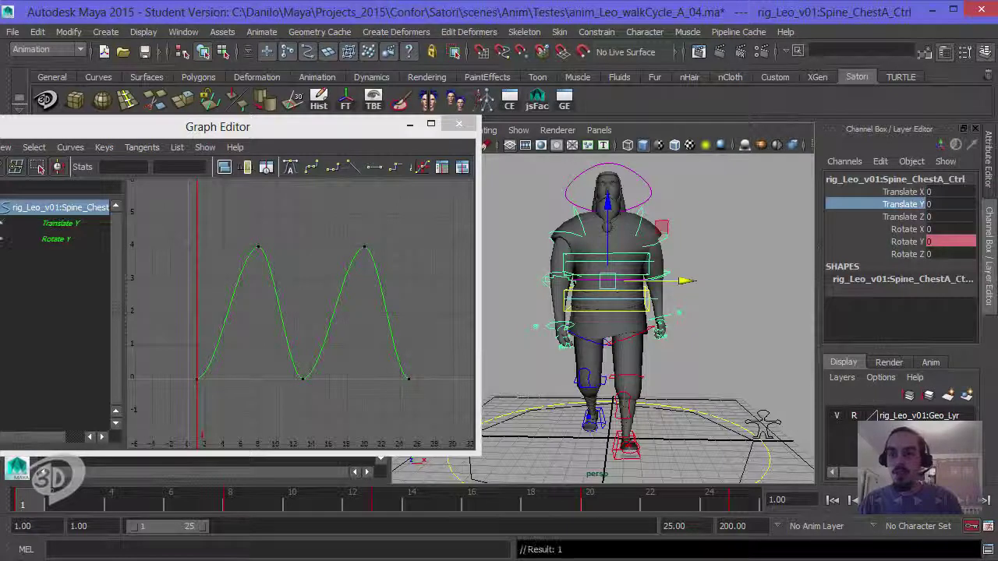
# Key Translate Y at 0 on frames 25 and 13, then review the curve alone
pyautogui.click(752, 501)
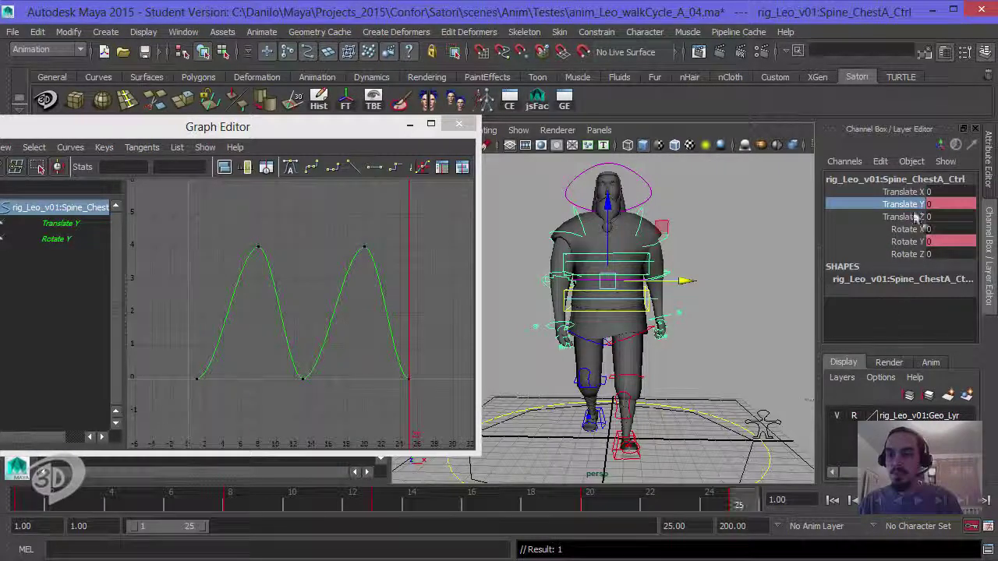
pyautogui.rightClick(920, 206)
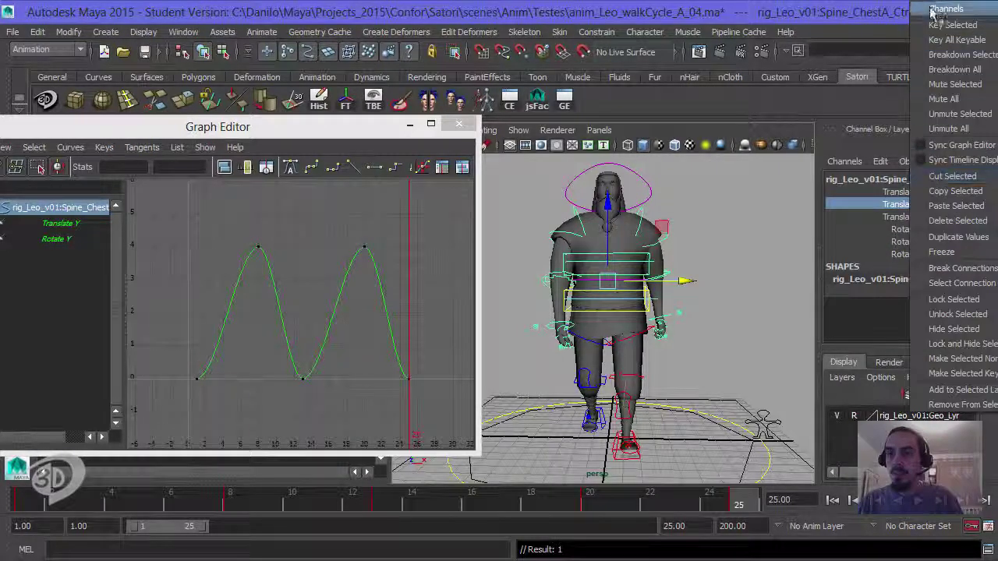
pyautogui.click(930, 30)
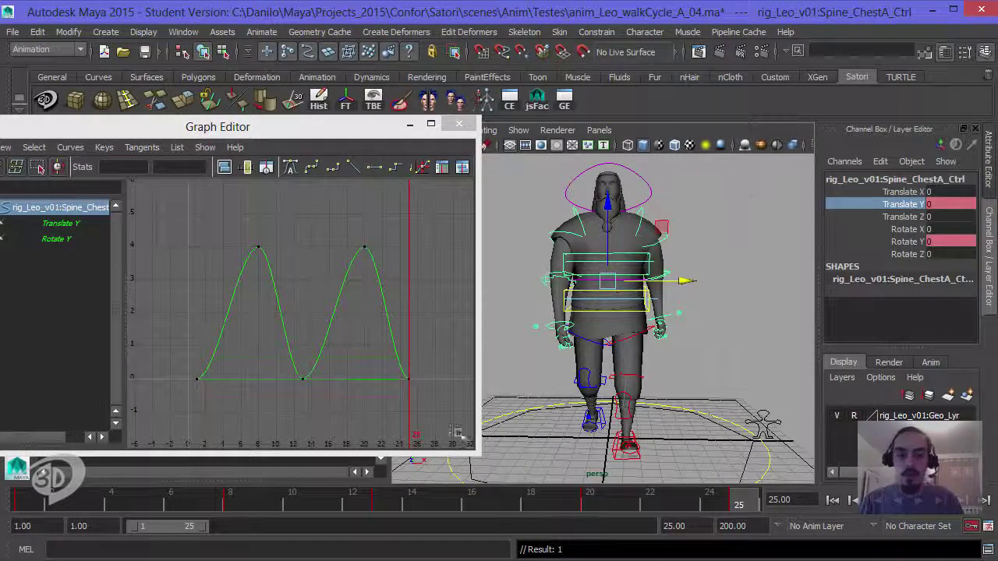
pyautogui.click(382, 502)
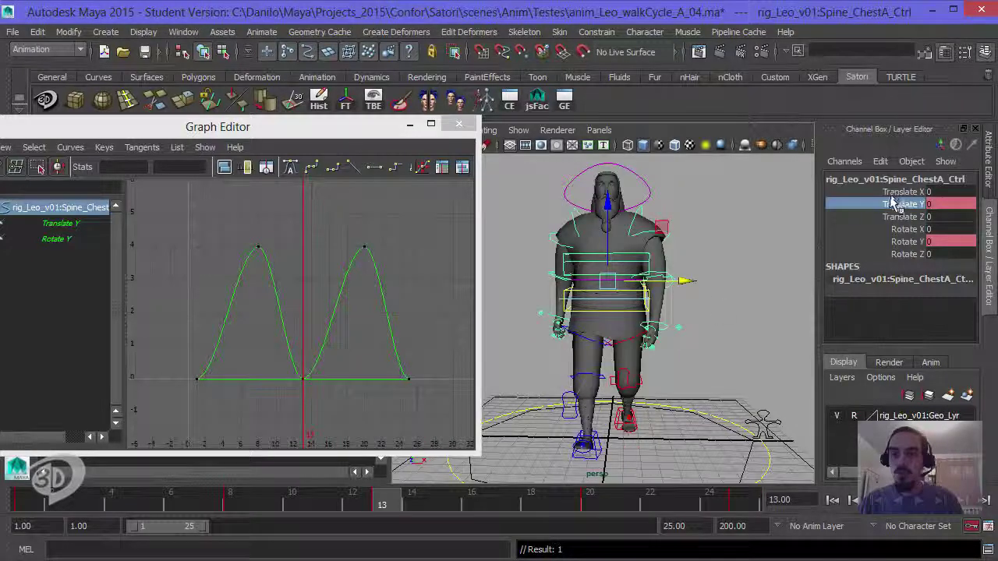
pyautogui.rightClick(894, 203)
pyautogui.click(924, 28)
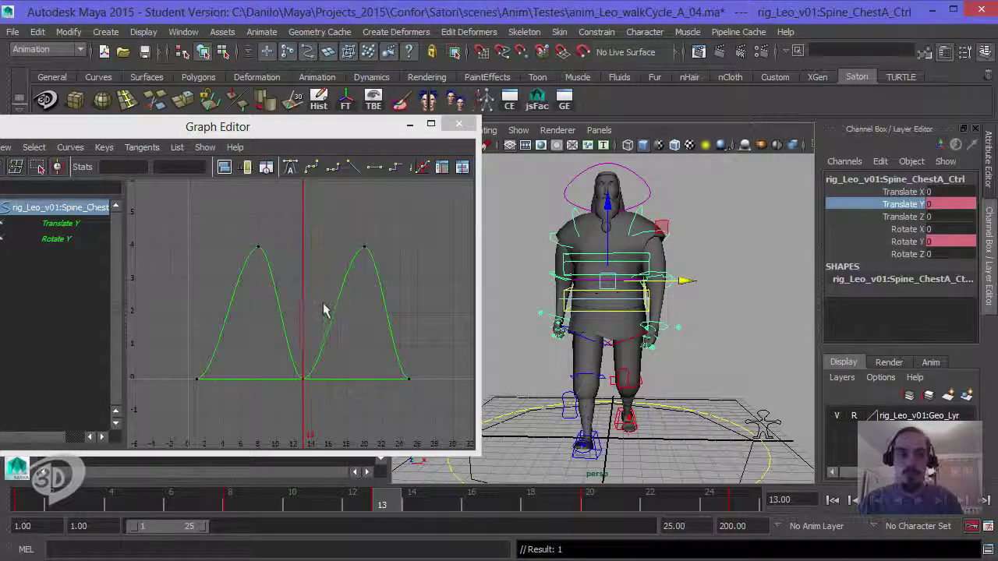
pyautogui.click(62, 223)
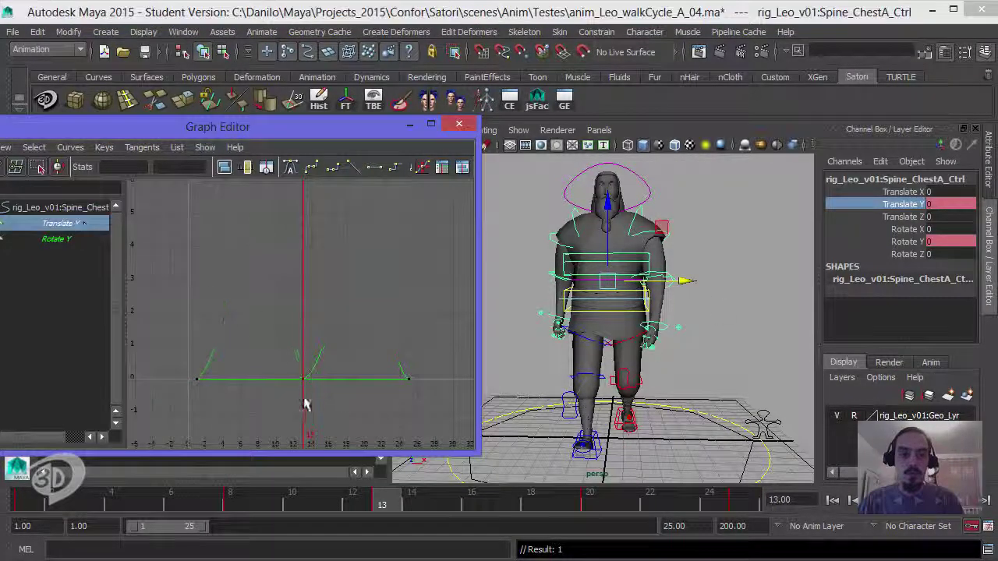
pyautogui.click(62, 207)
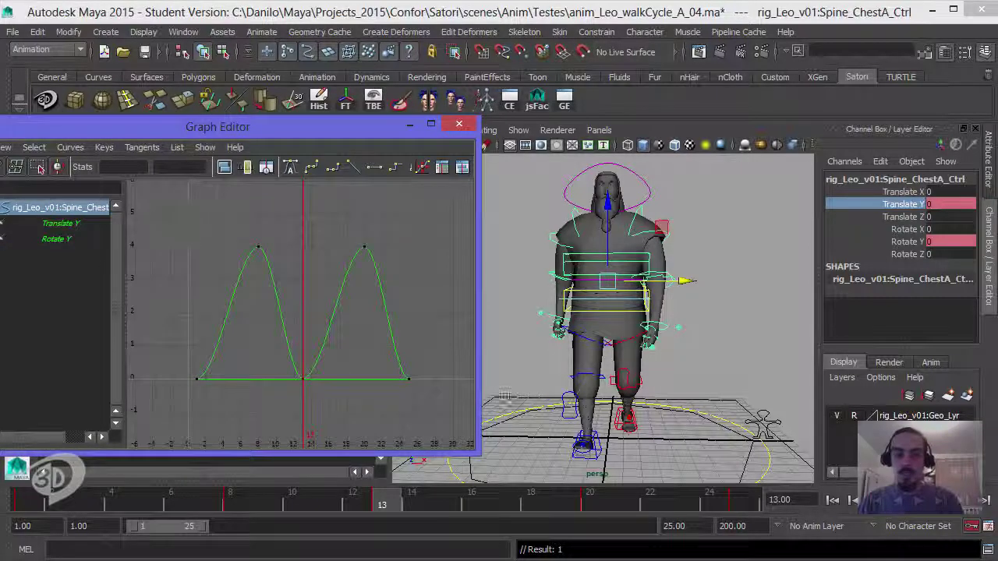
pyautogui.click(238, 505)
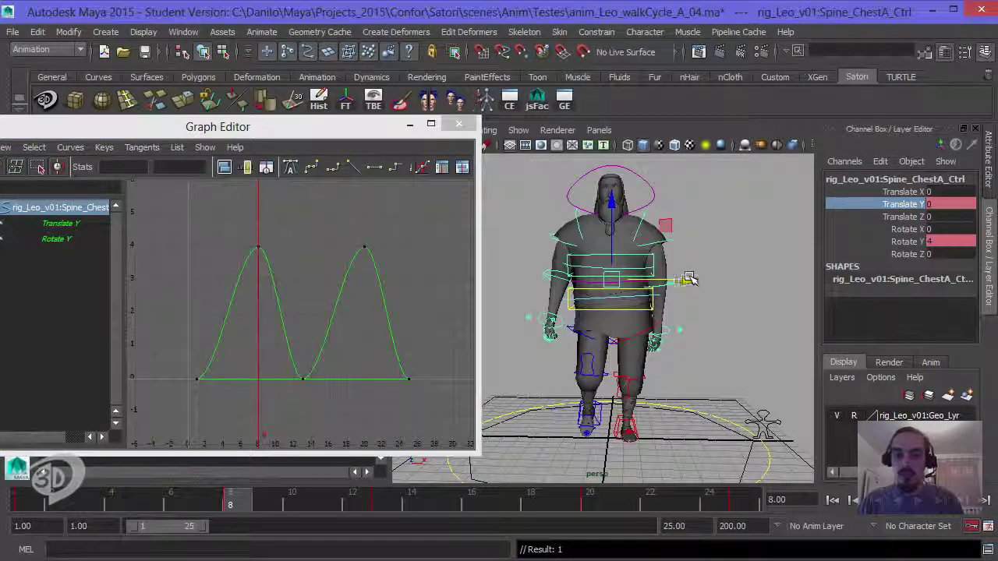
# Key the chest's Translate Y at 0.3 on frame 8 and -0.3 on frame 20
pyautogui.moveTo(690, 279); pyautogui.dragTo(698, 282)
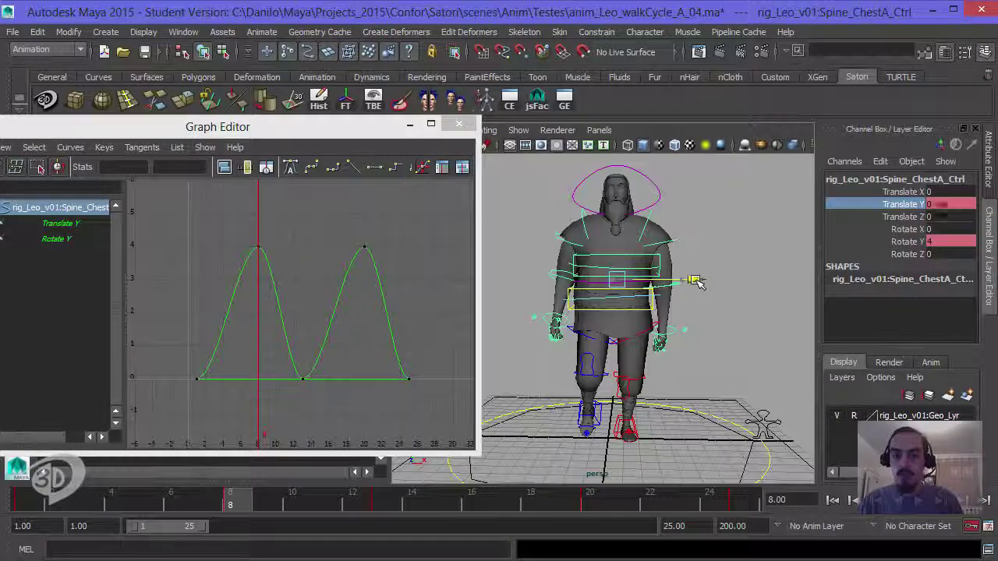
pyautogui.moveTo(698, 282); pyautogui.dragTo(664, 295)
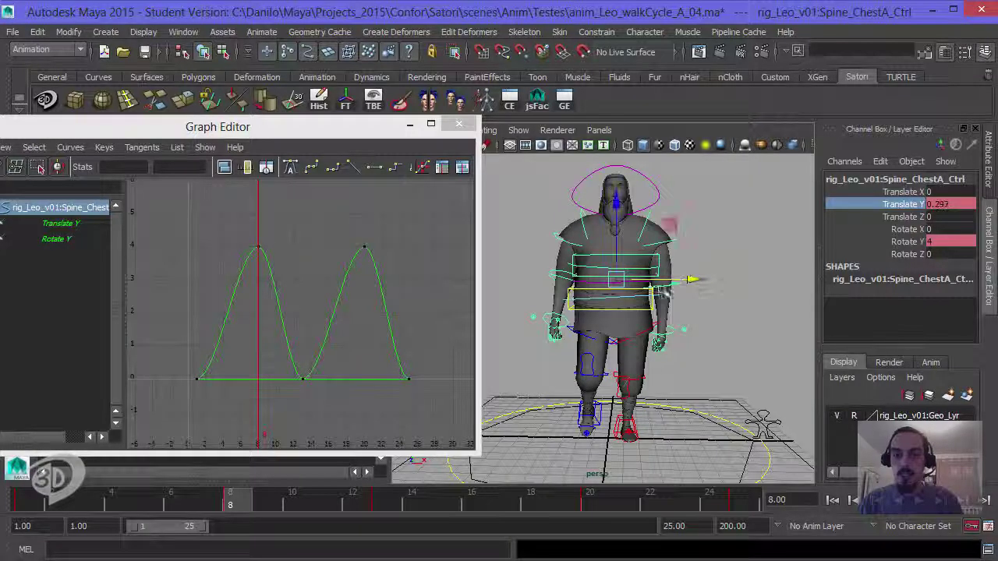
pyautogui.doubleClick(943, 204)
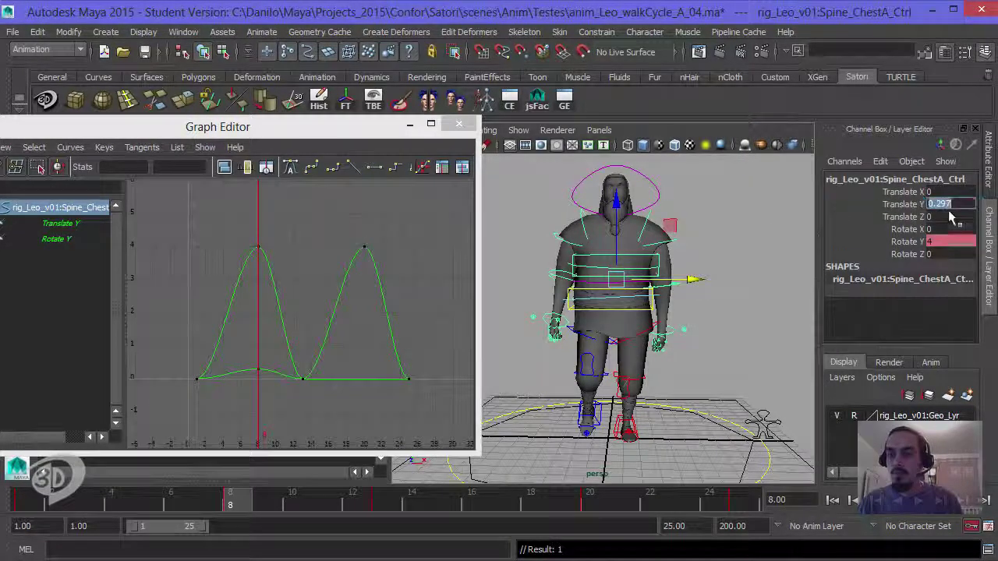
pyautogui.write('.3')
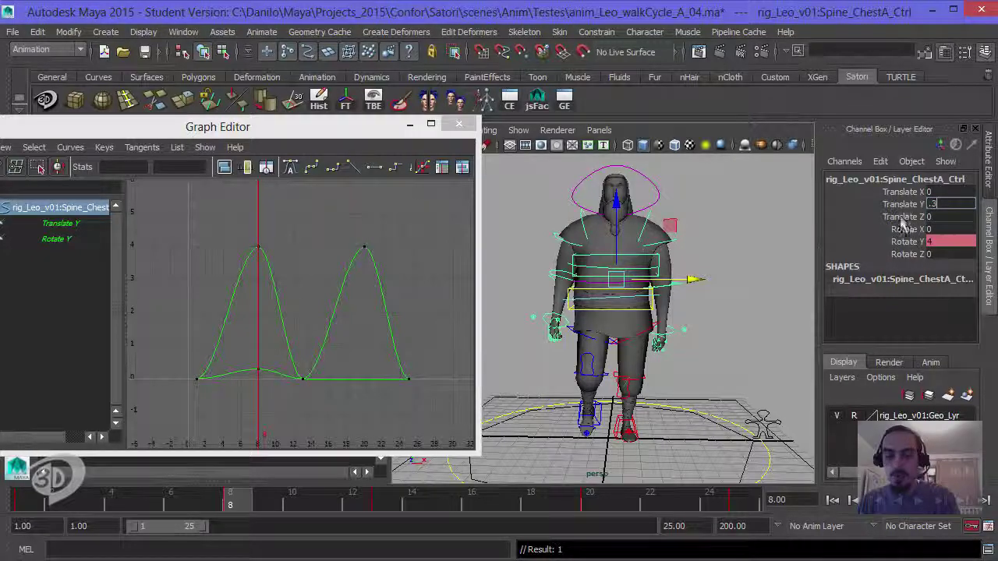
pyautogui.press('Return')
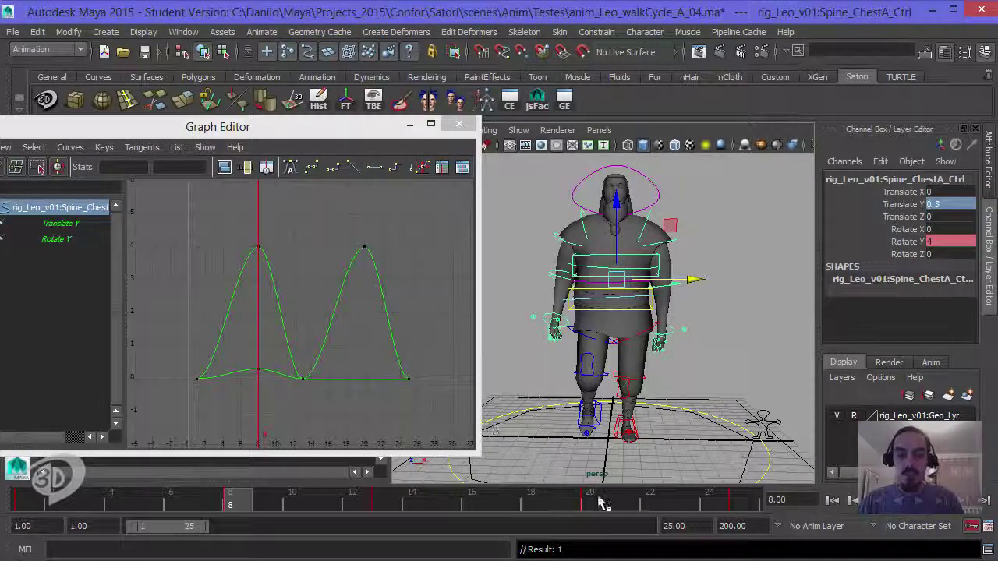
pyautogui.click(600, 503)
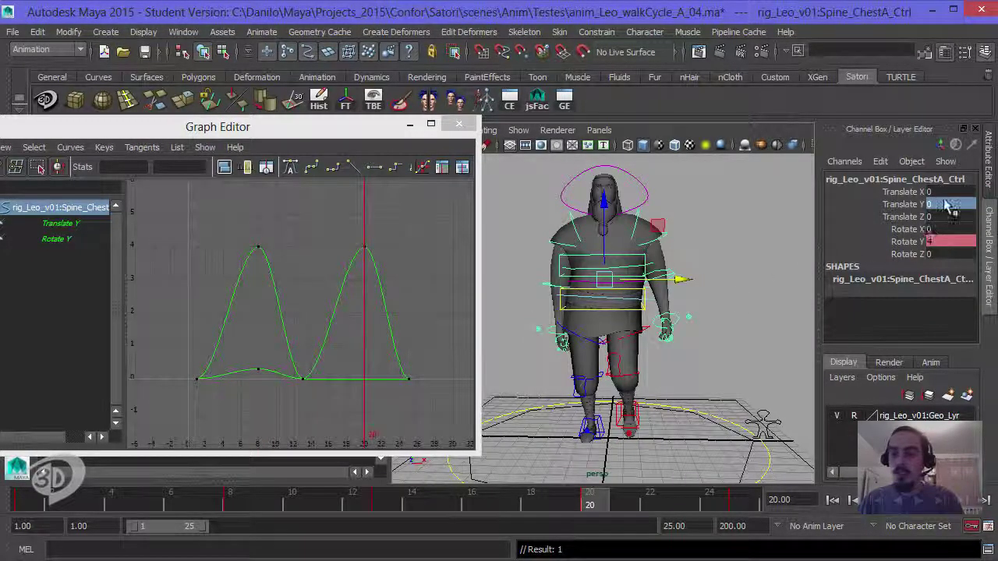
pyautogui.write('-.3')
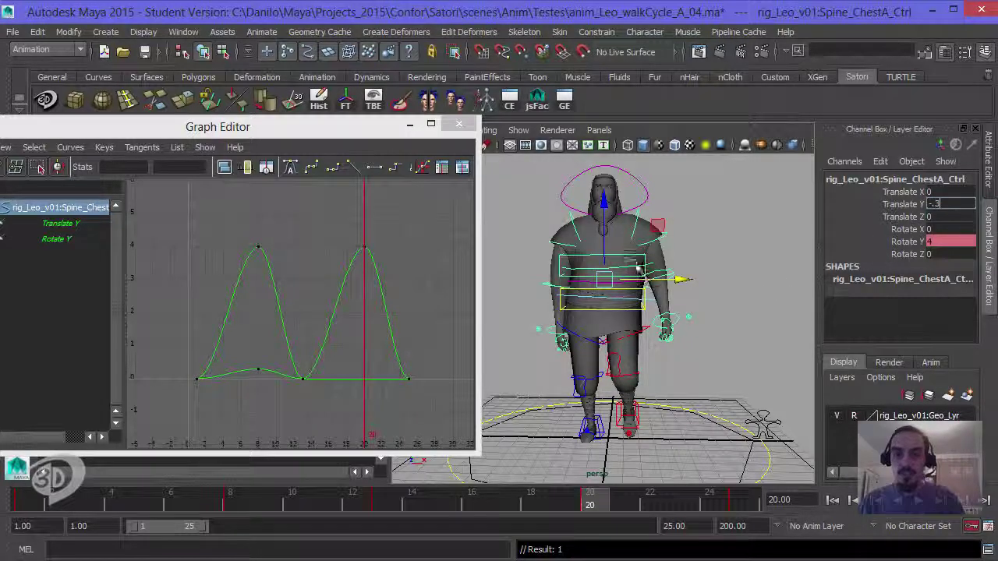
pyautogui.press('Return')
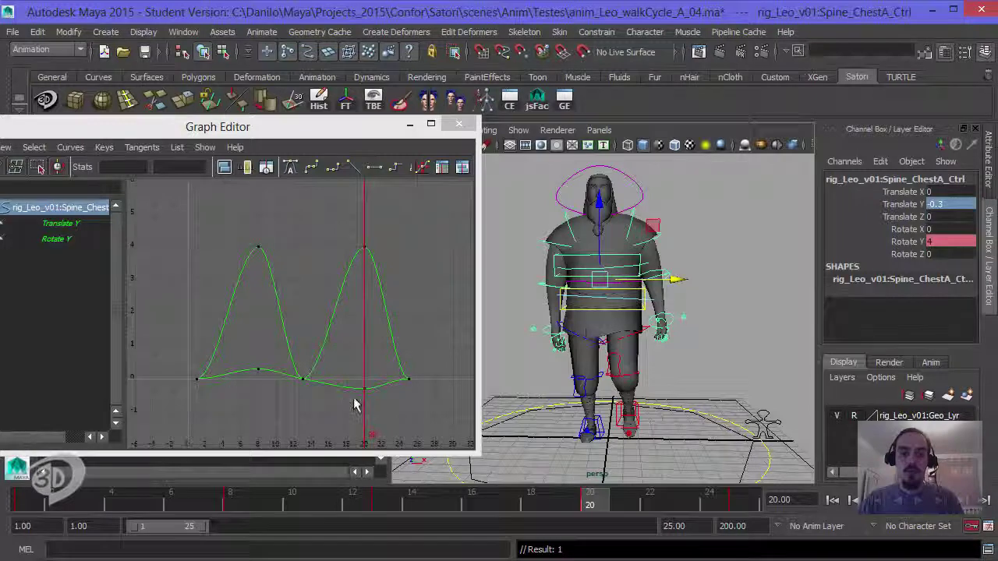
# Frame the Translate Y curve in the Graph Editor and select its first key
pyautogui.click(230, 376)
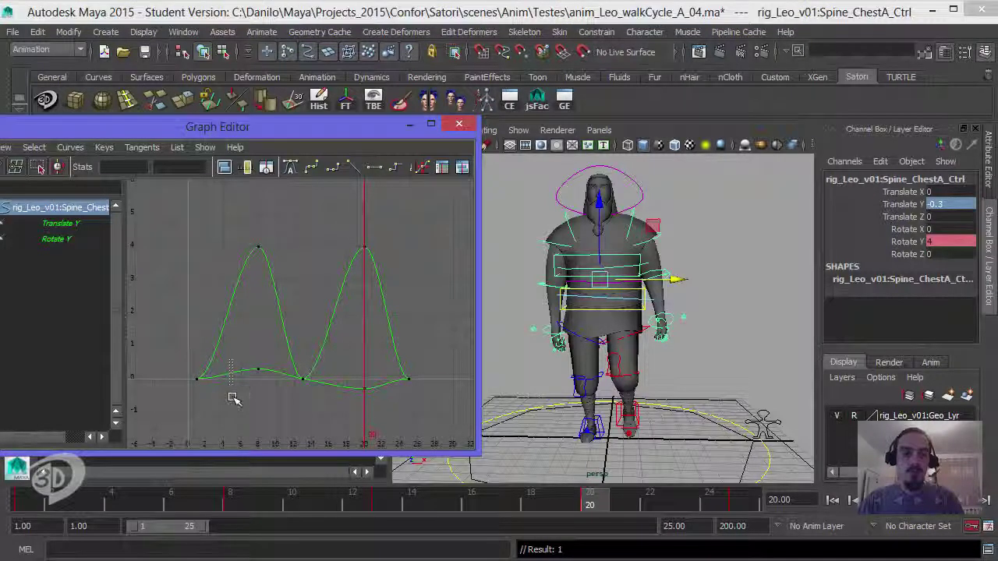
pyautogui.click(244, 373)
pyautogui.press('f')
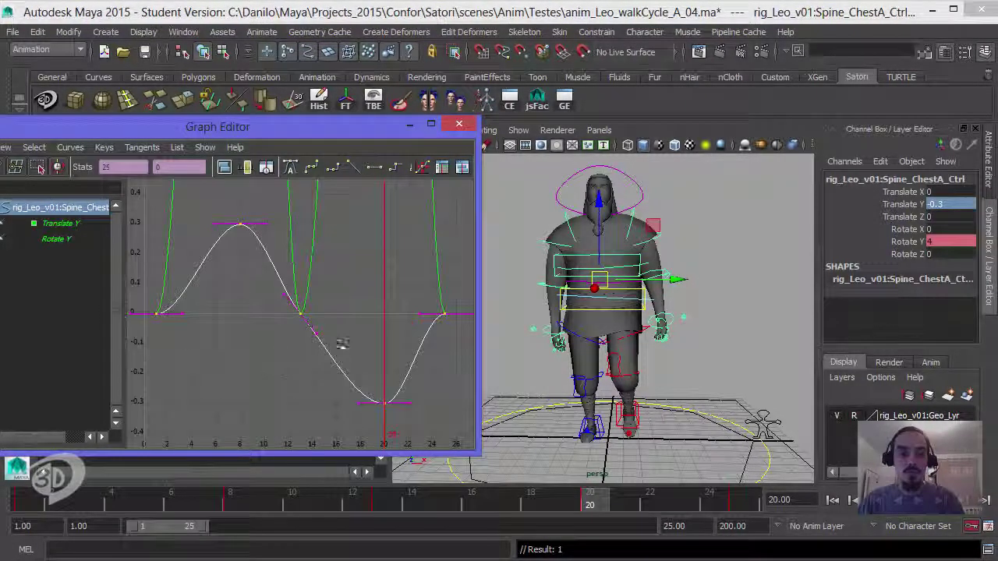
pyautogui.keyDown('alt'); pyautogui.moveTo(418, 319); pyautogui.dragTo(241, 329, button='right'); pyautogui.keyUp('alt')
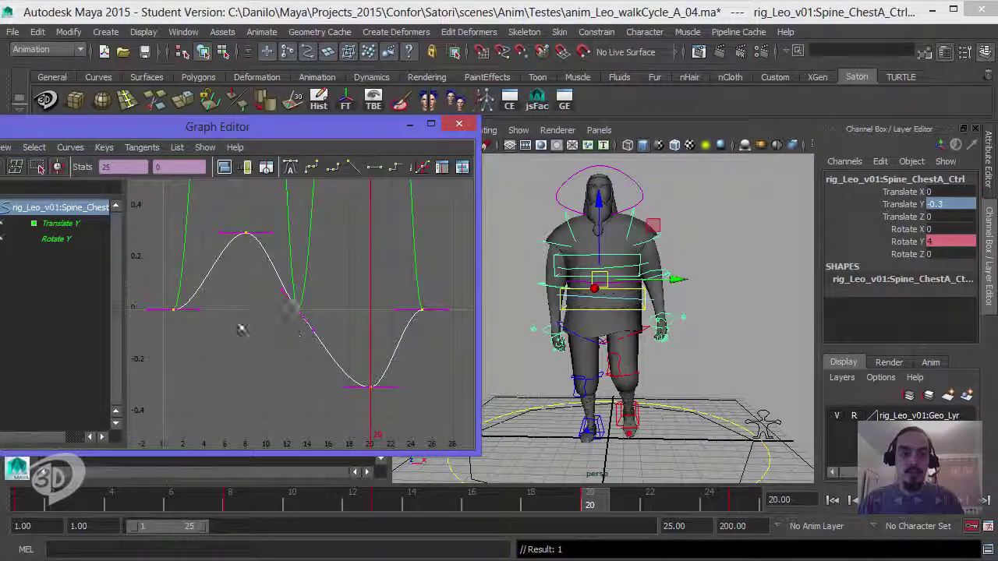
pyautogui.moveTo(401, 336); pyautogui.dragTo(455, 293)
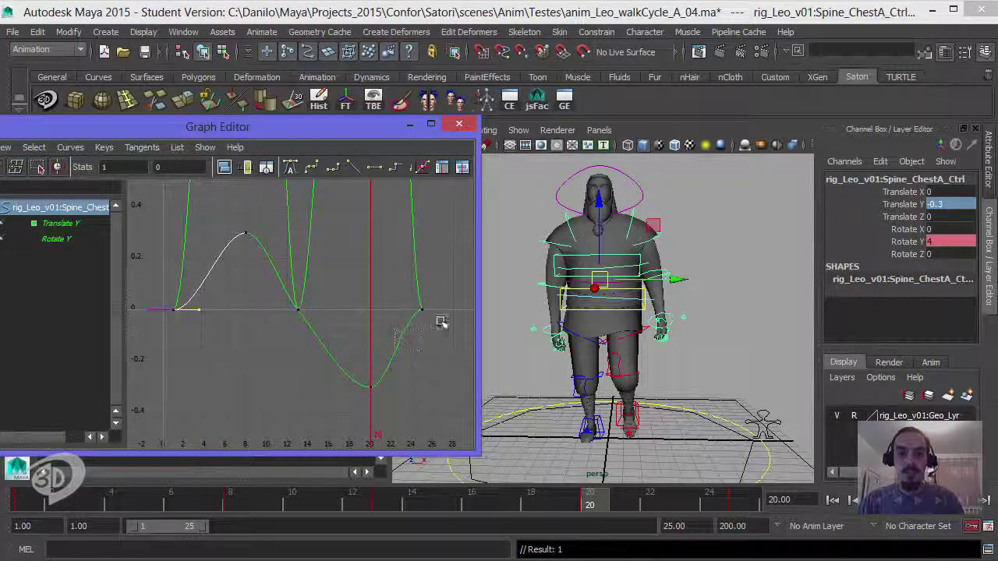
pyautogui.moveTo(407, 428); pyautogui.dragTo(215, 217)
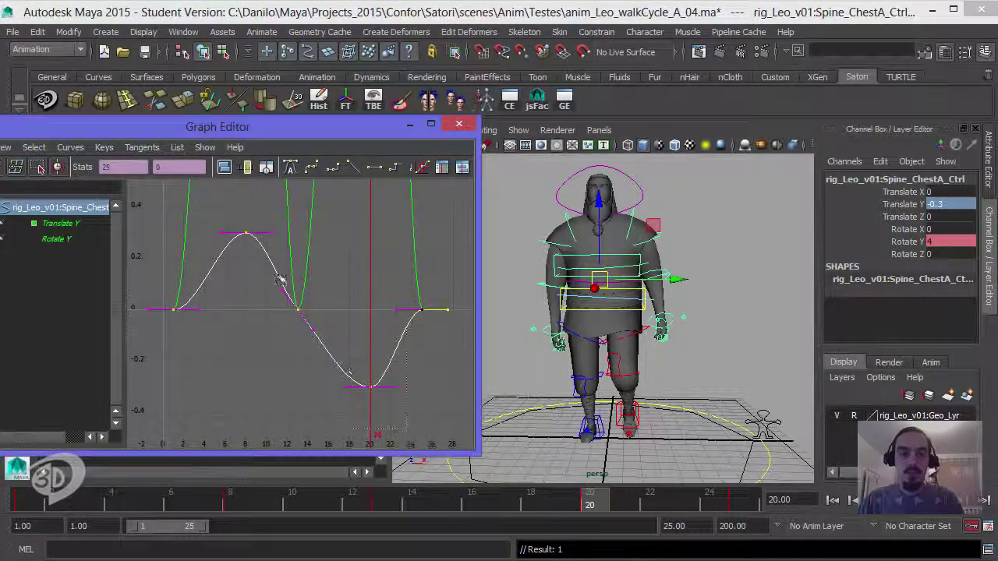
pyautogui.moveTo(160, 274); pyautogui.dragTo(184, 321)
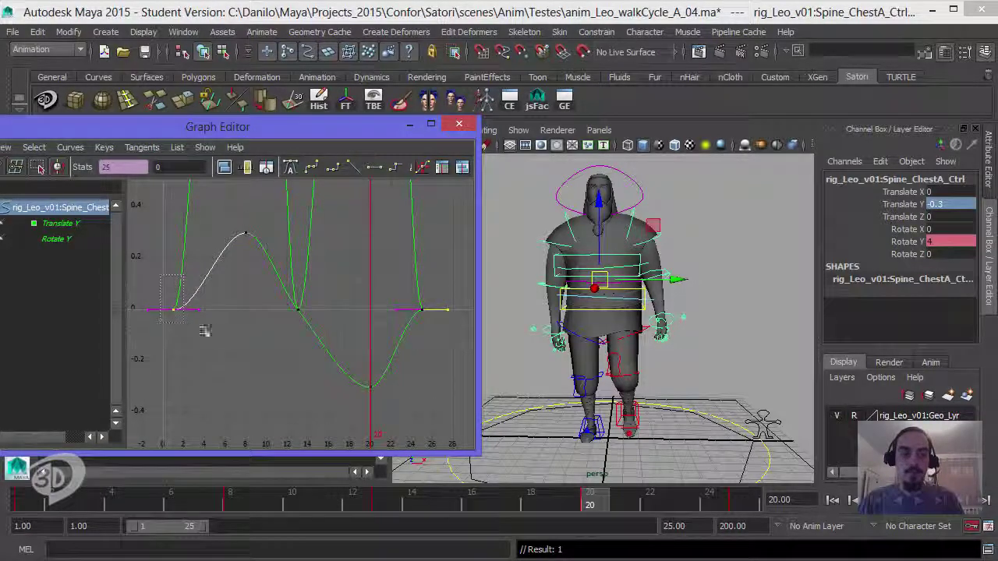
pyautogui.click(204, 326)
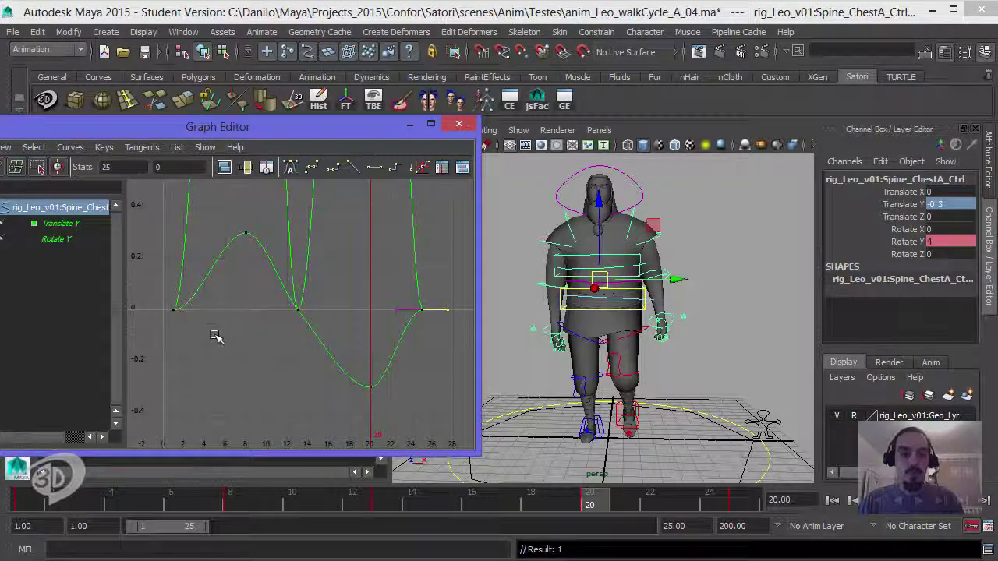
pyautogui.moveTo(214, 334); pyautogui.dragTo(165, 300)
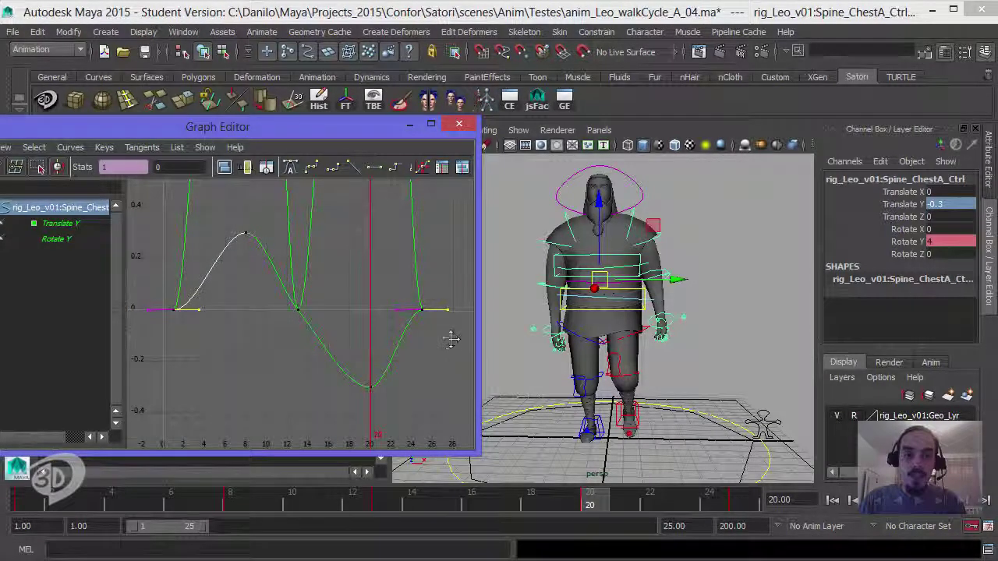
# Steepen the end-key tangents and flatten the frame-13 key's outgoing tangent
pyautogui.moveTo(450, 330); pyautogui.dragTo(451, 317, button='middle')
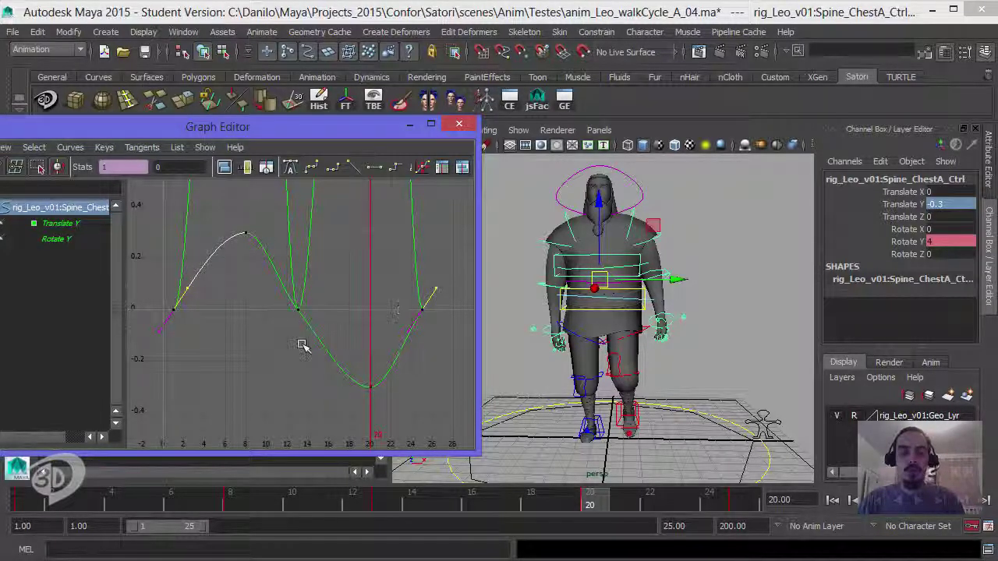
pyautogui.moveTo(330, 312)
pyautogui.mouseDown()
pyautogui.moveTo(290, 318)
pyautogui.moveTo(347, 337)
pyautogui.mouseUp()
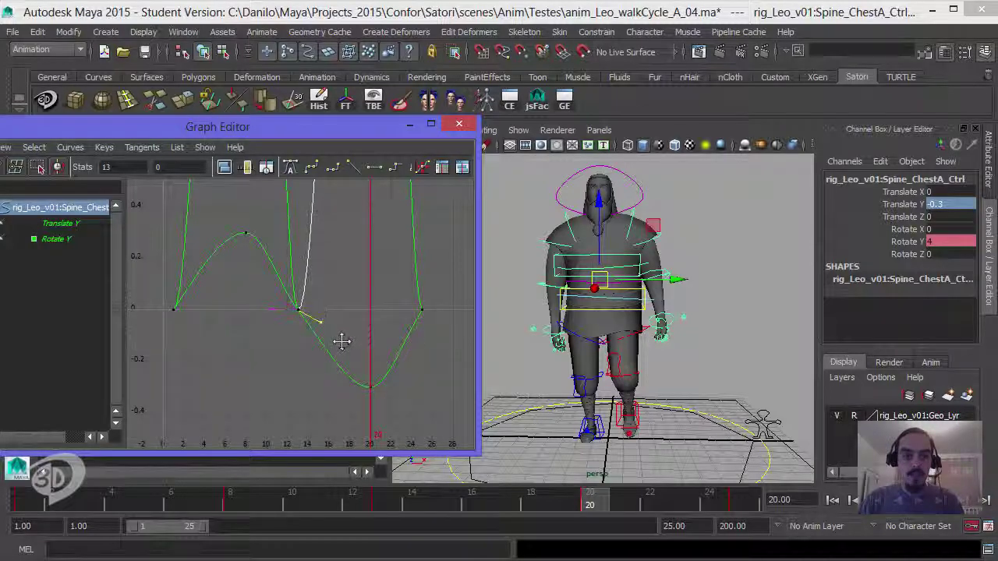
pyautogui.moveTo(337, 342); pyautogui.dragTo(318, 343, button='middle')
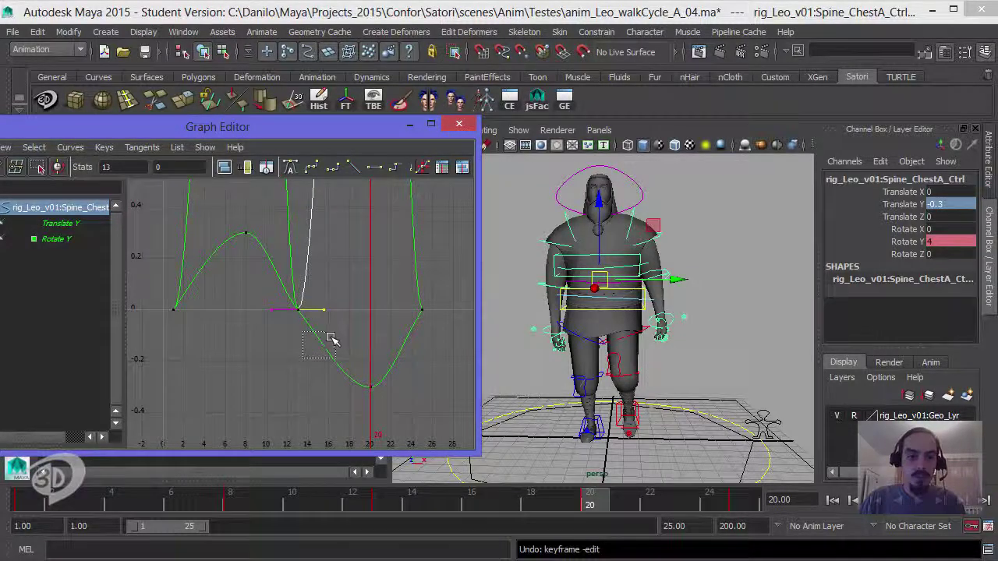
pyautogui.moveTo(330, 339); pyautogui.dragTo(318, 334)
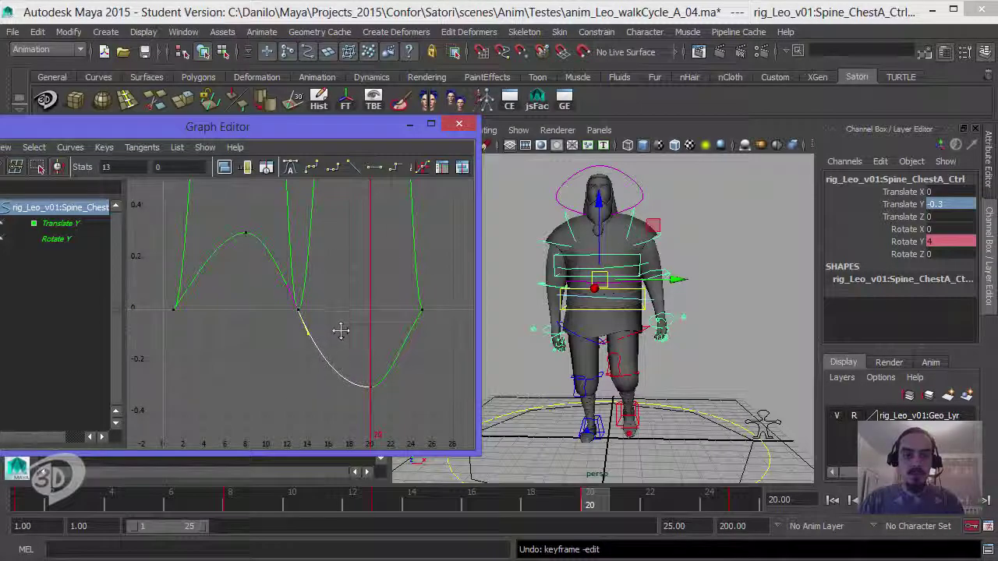
pyautogui.click(408, 350)
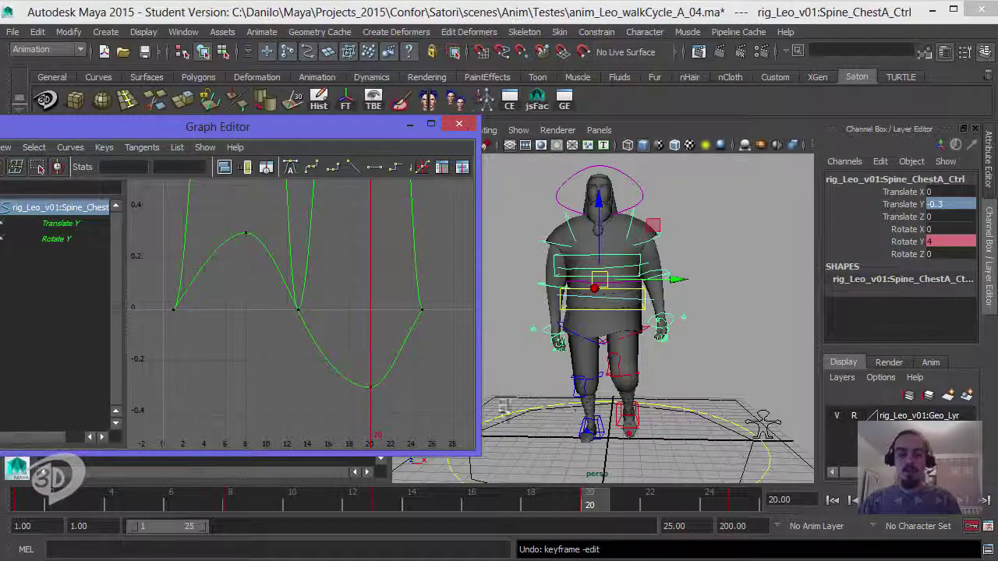
pyautogui.keyDown('alt'); pyautogui.moveTo(642, 355); pyautogui.dragTo(651, 347); pyautogui.keyUp('alt')
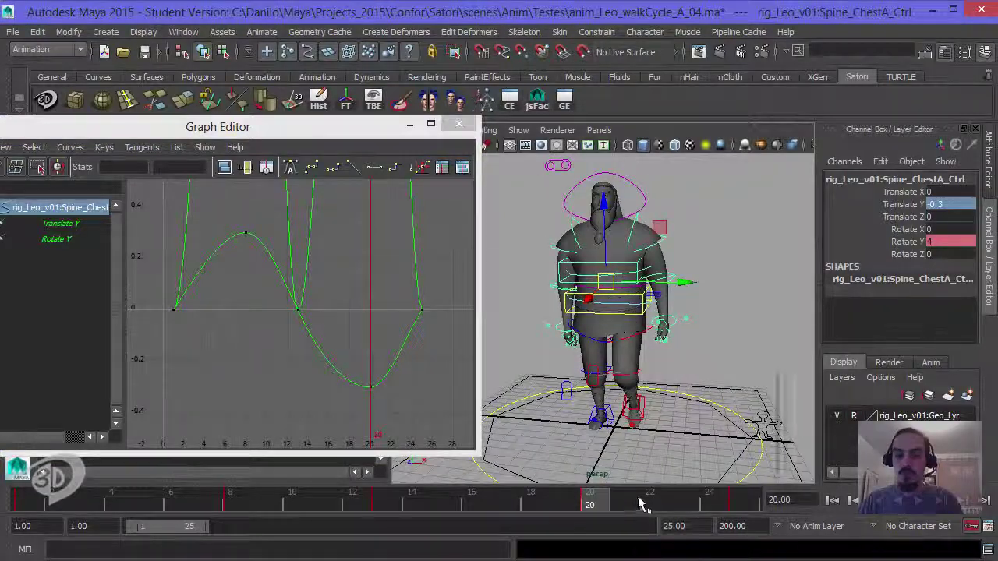
# Playblast the walk cycle to movie file anim_Leo_walkCycle_A_04a, then stop and close the player
pyautogui.rightClick(643, 507)
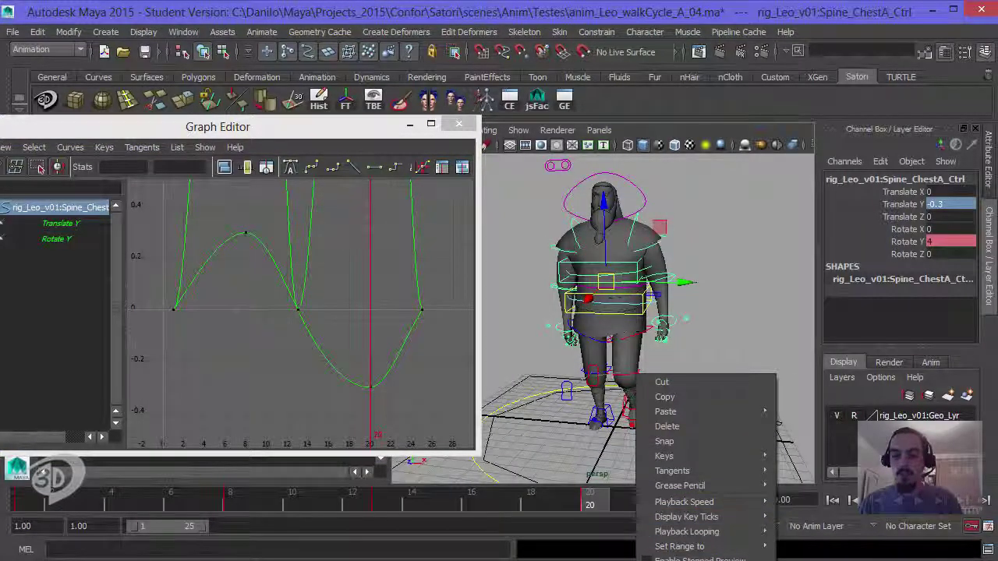
pyautogui.click(764, 558)
pyautogui.scroll(-2, 752, 346)
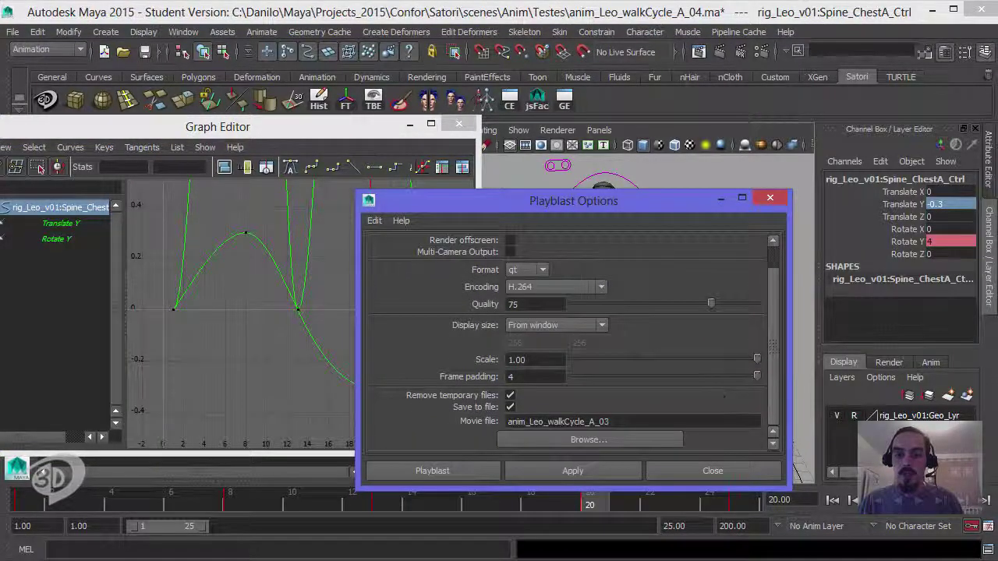
pyautogui.click(635, 418)
pyautogui.write('4a')
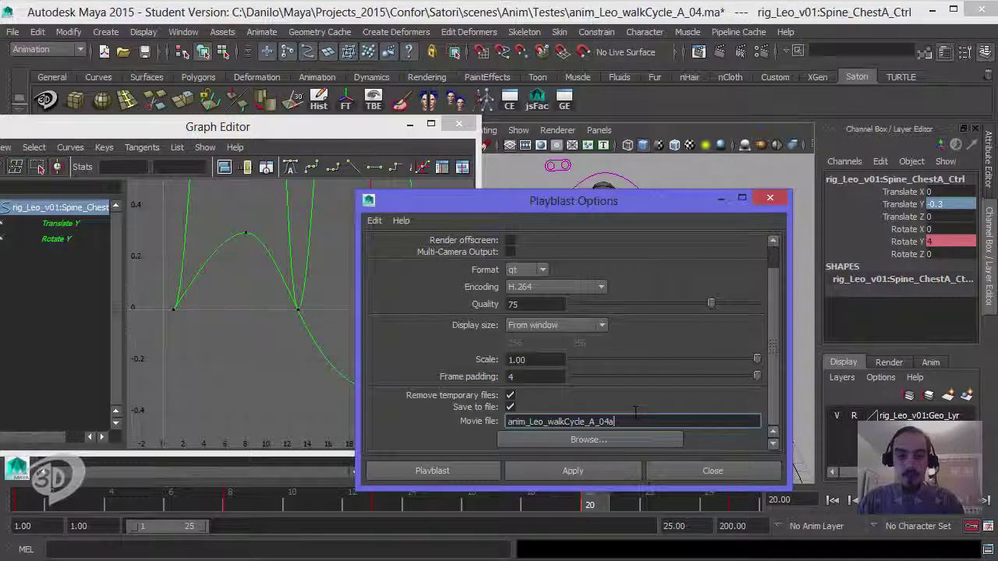
pyautogui.click(421, 470)
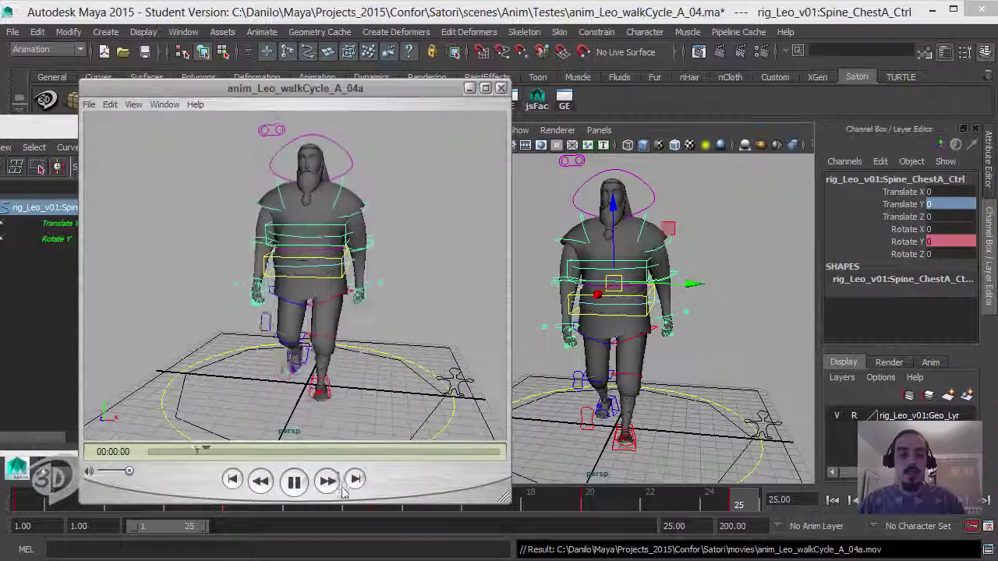
pyautogui.press('space')
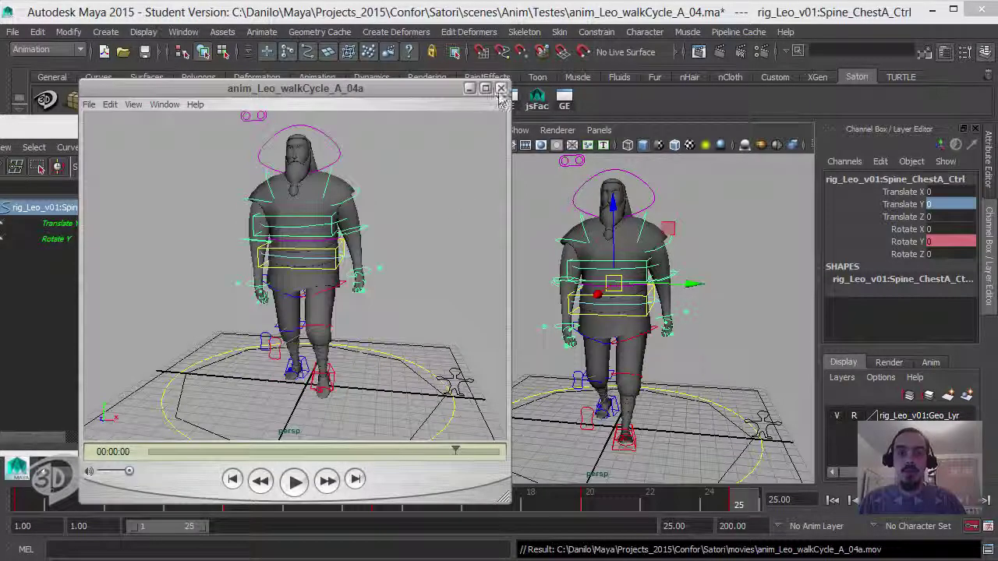
pyautogui.click(500, 89)
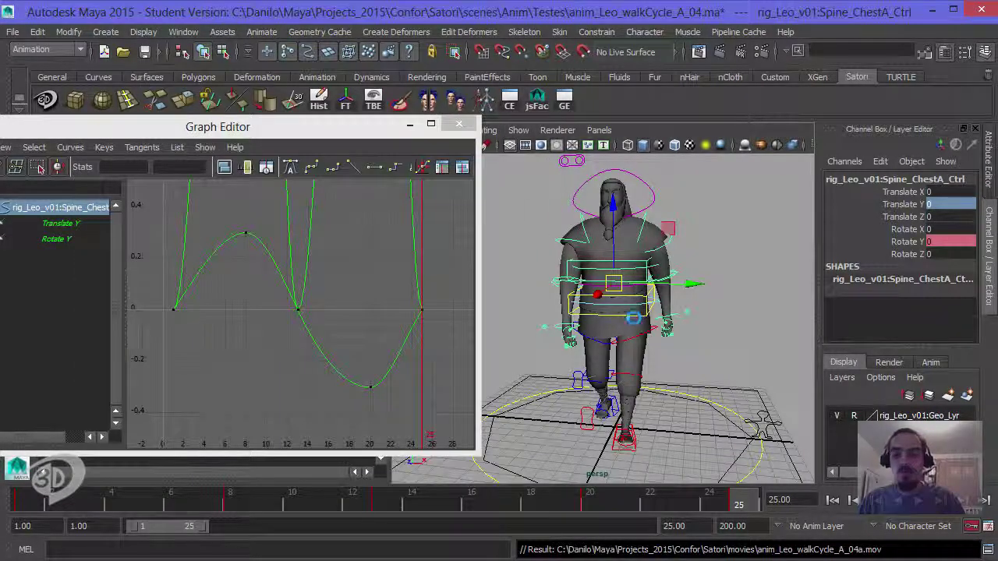
# Save the scene, then select R_Foot_Middle_Ctrl and frame its Rotate Y curve
pyautogui.hotkey('ctrl', 's')
pyautogui.click(498, 301)
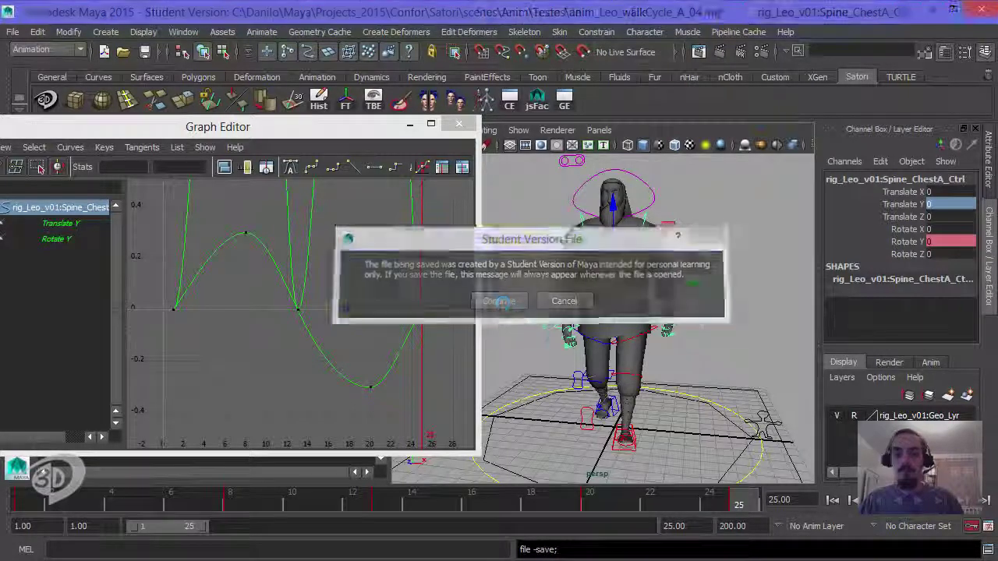
pyautogui.keyDown('alt'); pyautogui.moveTo(546, 328); pyautogui.dragTo(662, 364); pyautogui.keyUp('alt')
pyautogui.scroll(3, 651, 357)
pyautogui.click(665, 353)
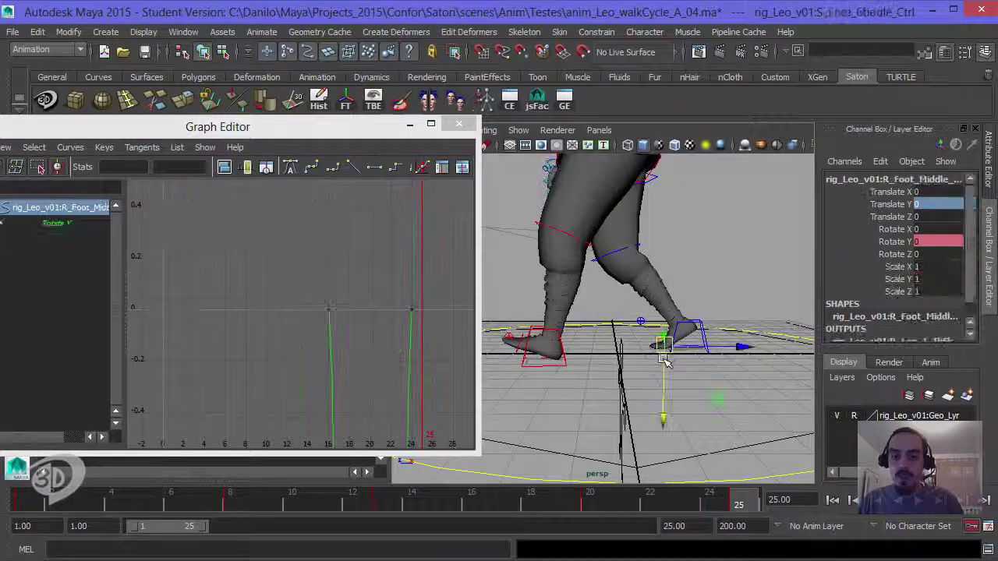
pyautogui.press('f')
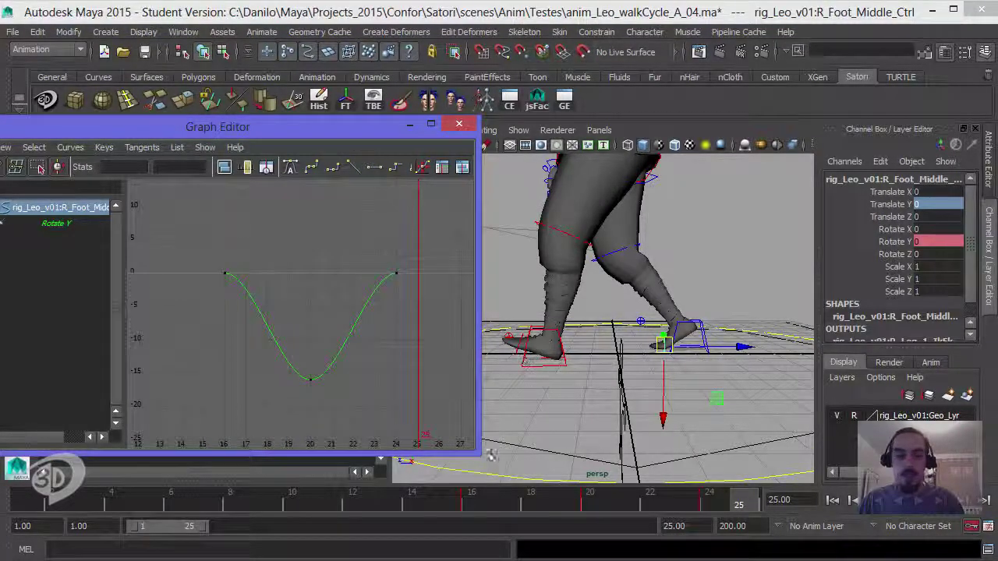
# Shift the right foot's Rotate Y keys 12 frames earlier so the dip lands on frame 8
pyautogui.moveTo(70, 503); pyautogui.dragTo(651, 503)
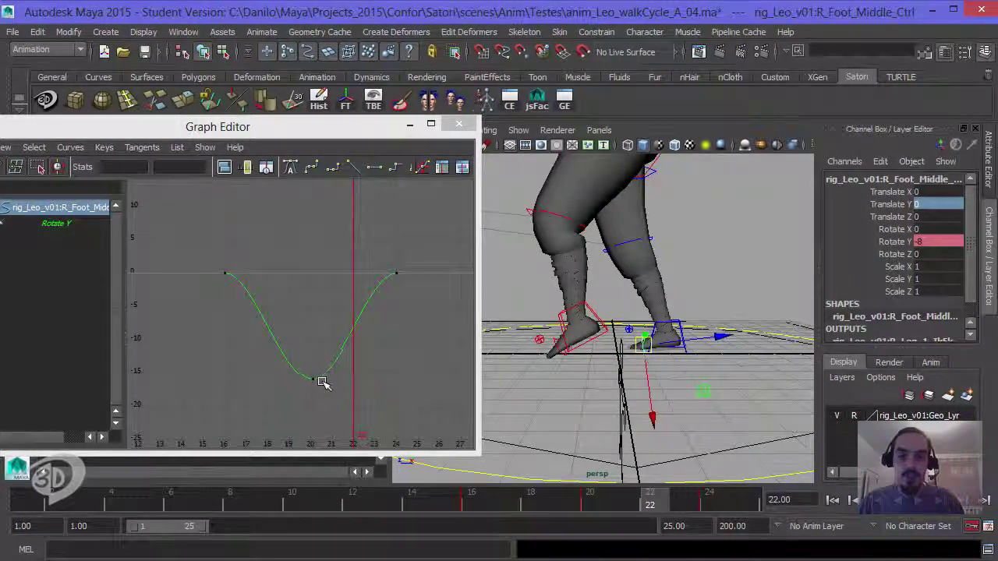
pyautogui.click(590, 507)
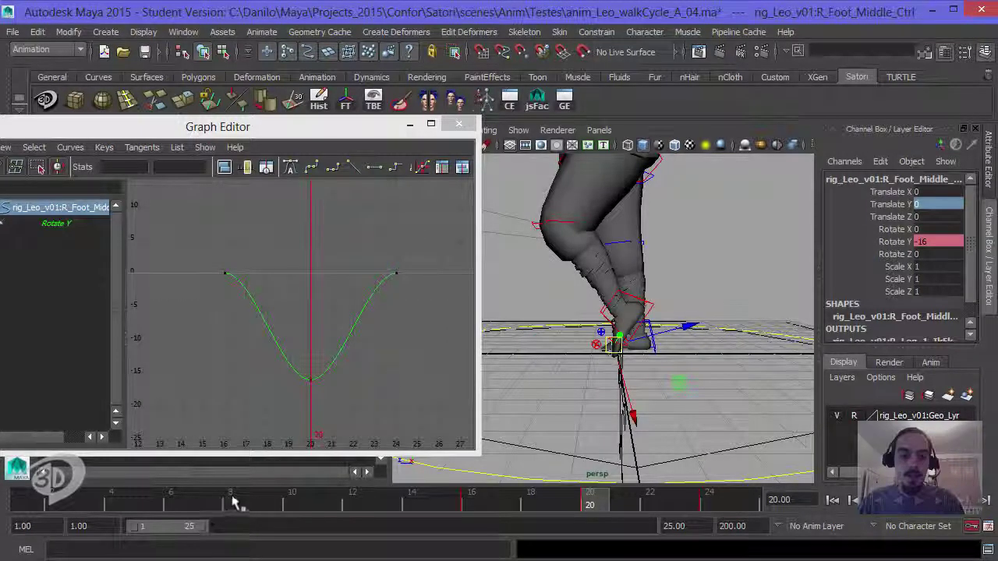
pyautogui.click(248, 295)
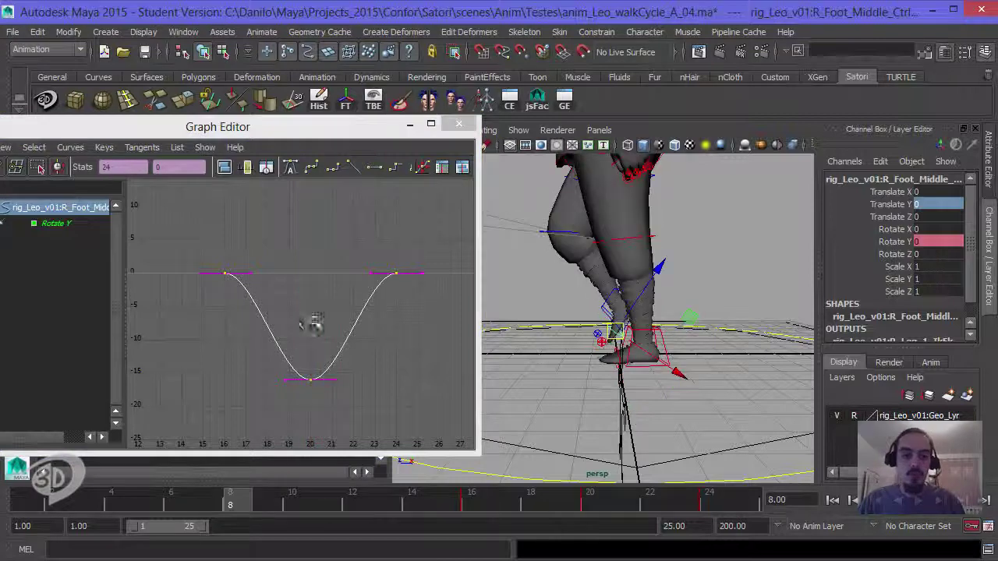
pyautogui.keyDown('alt'); pyautogui.moveTo(312, 323); pyautogui.dragTo(322, 268, button='right'); pyautogui.keyUp('alt')
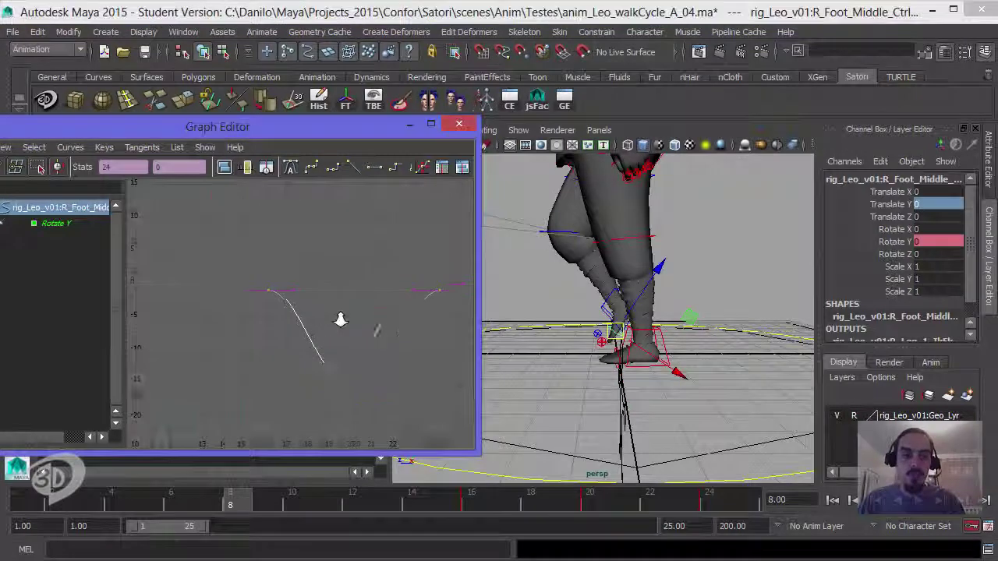
pyautogui.keyDown('shift'); pyautogui.moveTo(323, 269); pyautogui.dragTo(220, 273, button='middle'); pyautogui.keyUp('shift')
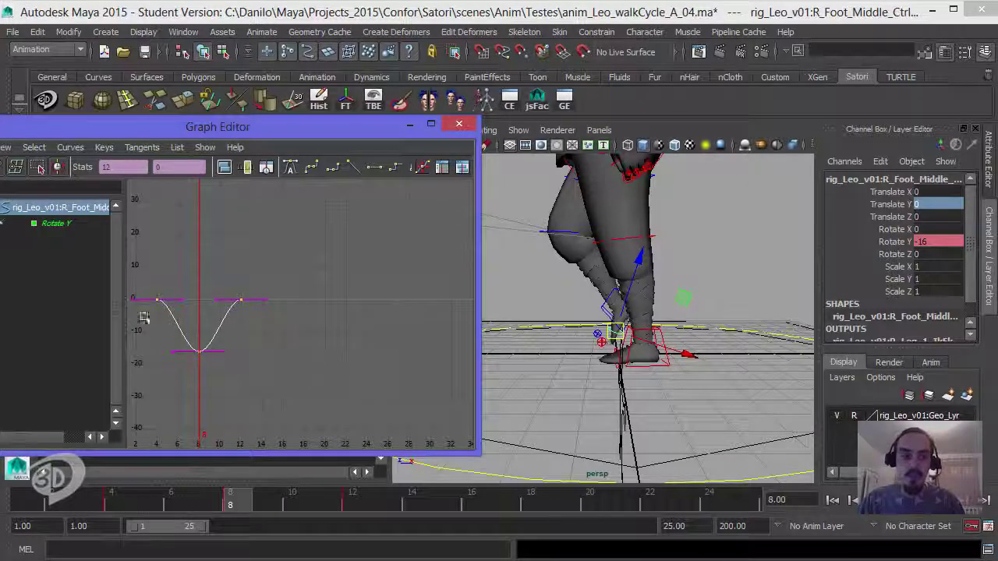
# Scrub from frame 1 to 25 to check the right foot's motion
pyautogui.click(24, 503)
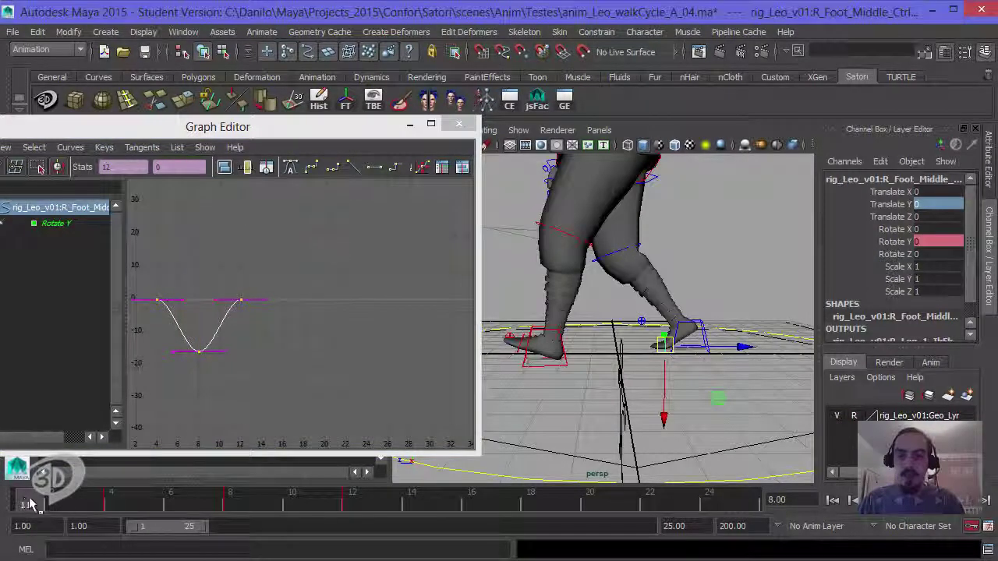
pyautogui.moveTo(85, 503); pyautogui.dragTo(321, 503)
pyautogui.moveTo(439, 479)
pyautogui.mouseDown()
pyautogui.moveTo(510, 499)
pyautogui.moveTo(583, 499)
pyautogui.moveTo(727, 472)
pyautogui.moveTo(738, 499)
pyautogui.mouseUp()
pyautogui.press('w')
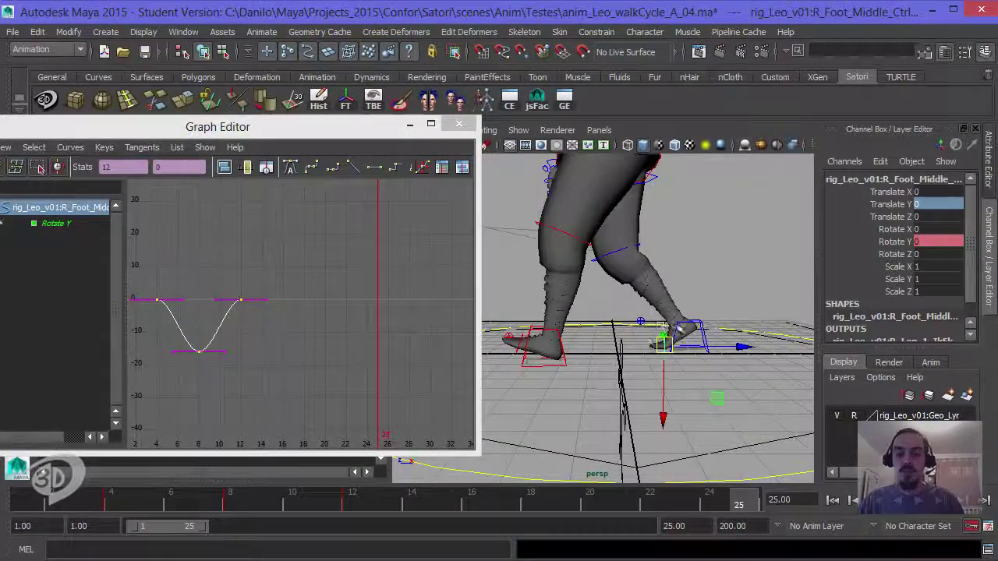
pyautogui.moveTo(672, 368)
pyautogui.keyDown('alt'); pyautogui.mouseDown()
pyautogui.moveTo(737, 278)
pyautogui.moveTo(679, 348)
pyautogui.mouseUp(); pyautogui.keyUp('alt')
pyautogui.click(737, 278)
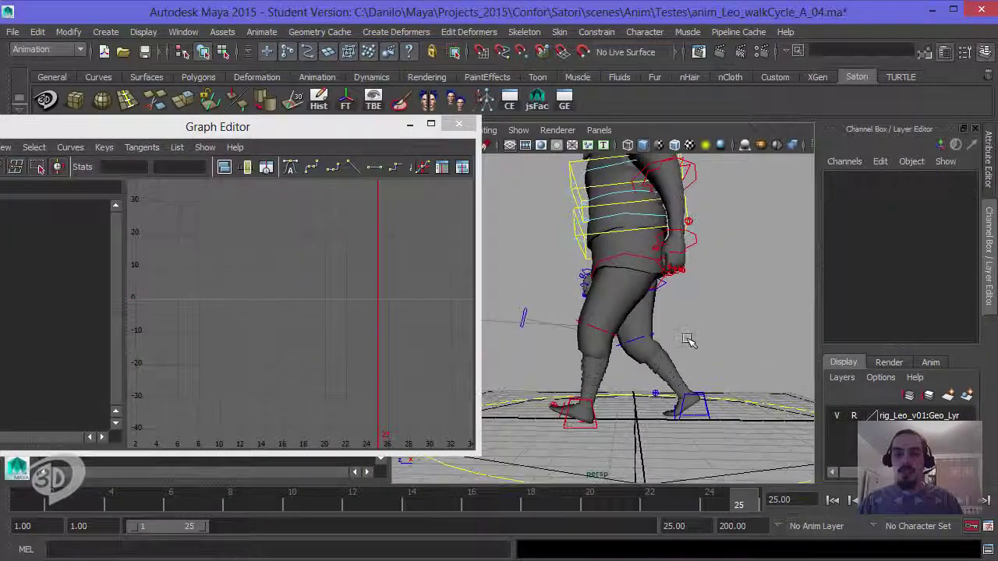
# Playblast the walk to movie file anim_Leo_walkCycle_A_04b, watch it, then close the player
pyautogui.rightClick(684, 503)
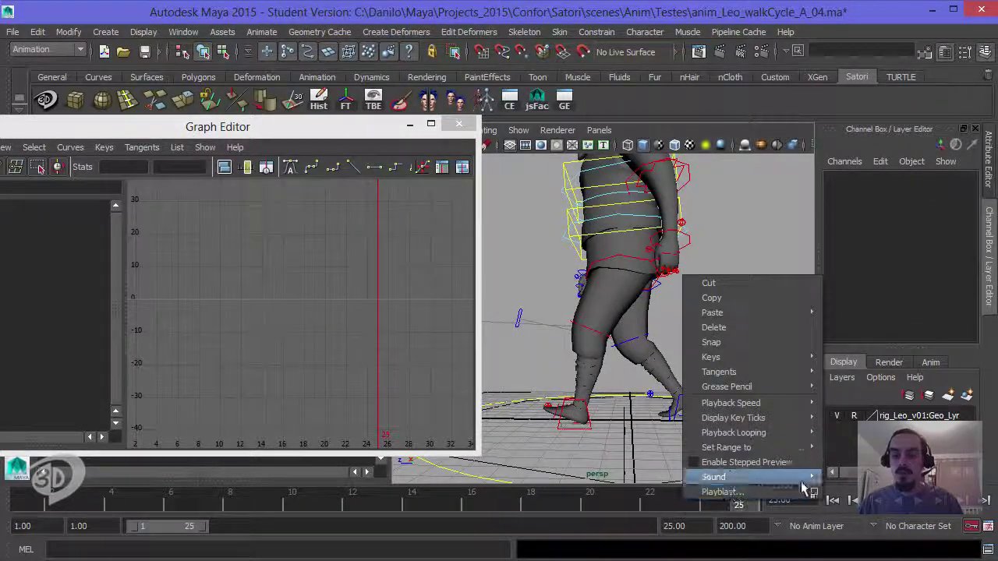
pyautogui.click(824, 496)
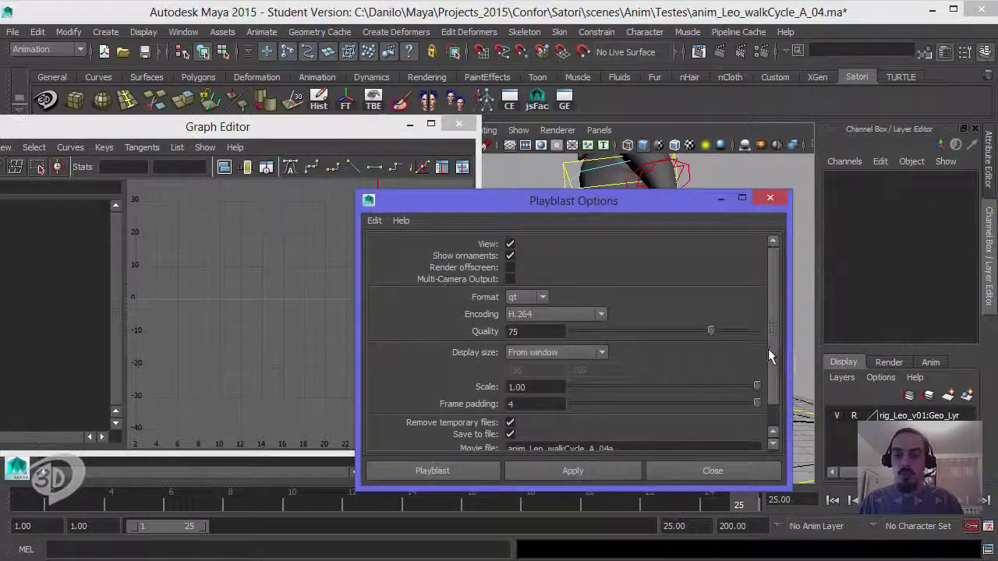
pyautogui.scroll(-2, 771, 366)
pyautogui.click(633, 420)
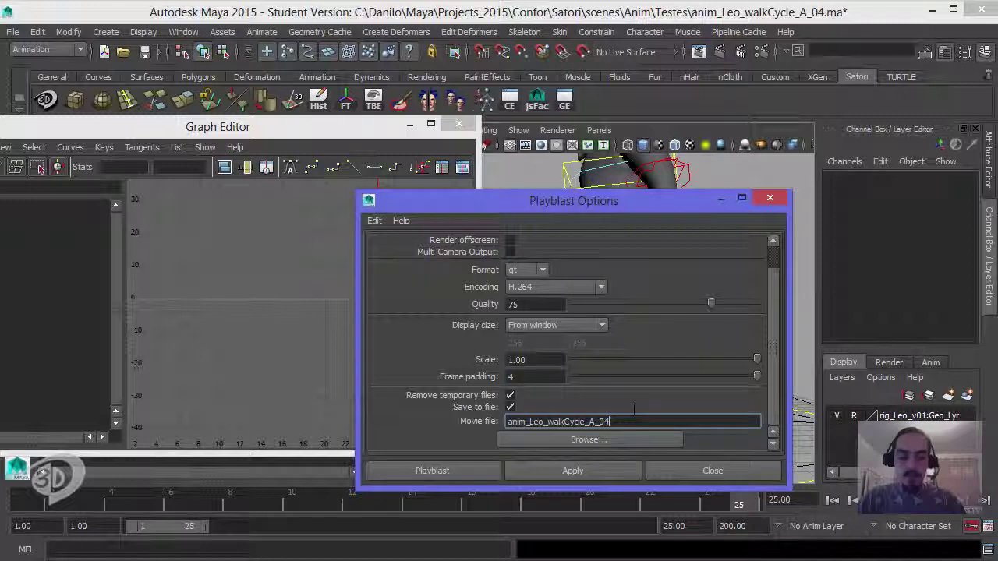
pyautogui.write('b')
pyautogui.click(459, 471)
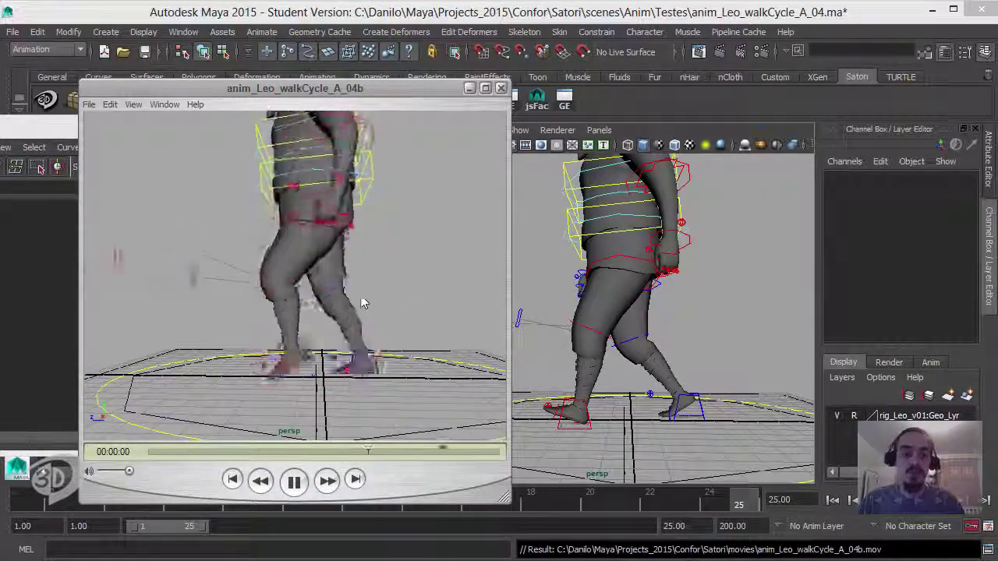
pyautogui.press('space')
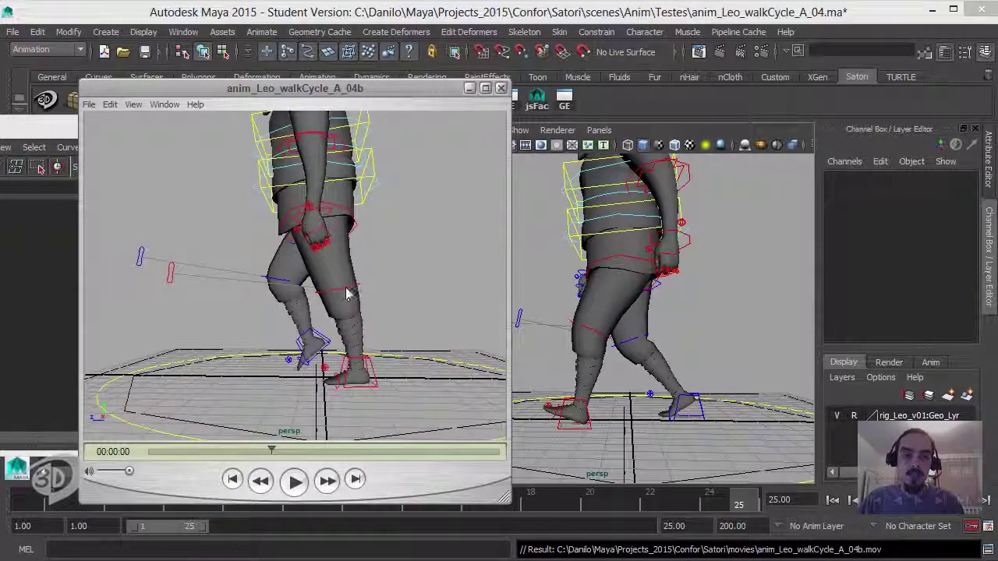
pyautogui.click(501, 89)
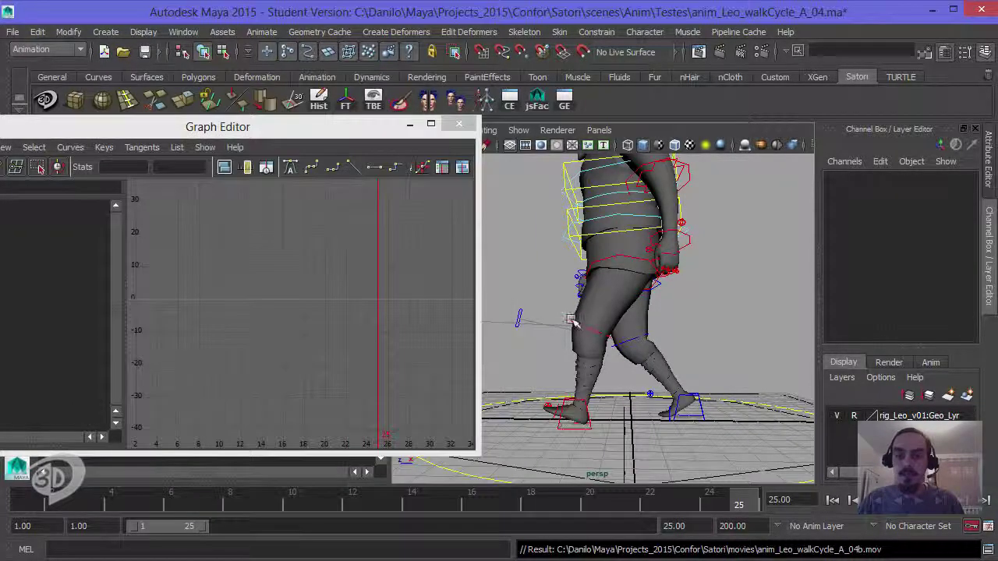
# Select both leg offset controls, try and undo test moves, and return to frame 1
pyautogui.click(583, 328)
pyautogui.keyDown('shift'); pyautogui.click(627, 341); pyautogui.keyUp('shift')
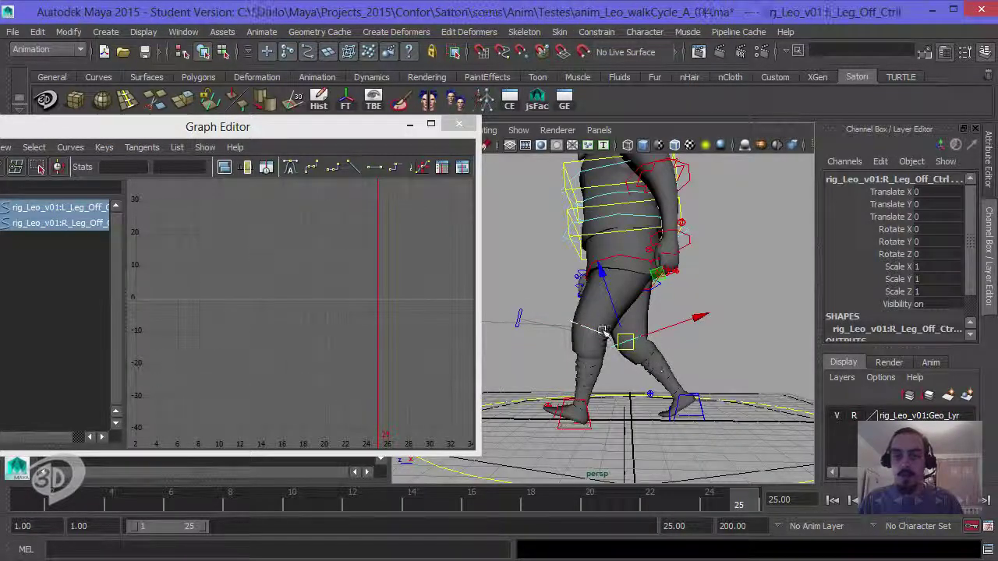
pyautogui.moveTo(691, 319); pyautogui.dragTo(705, 315)
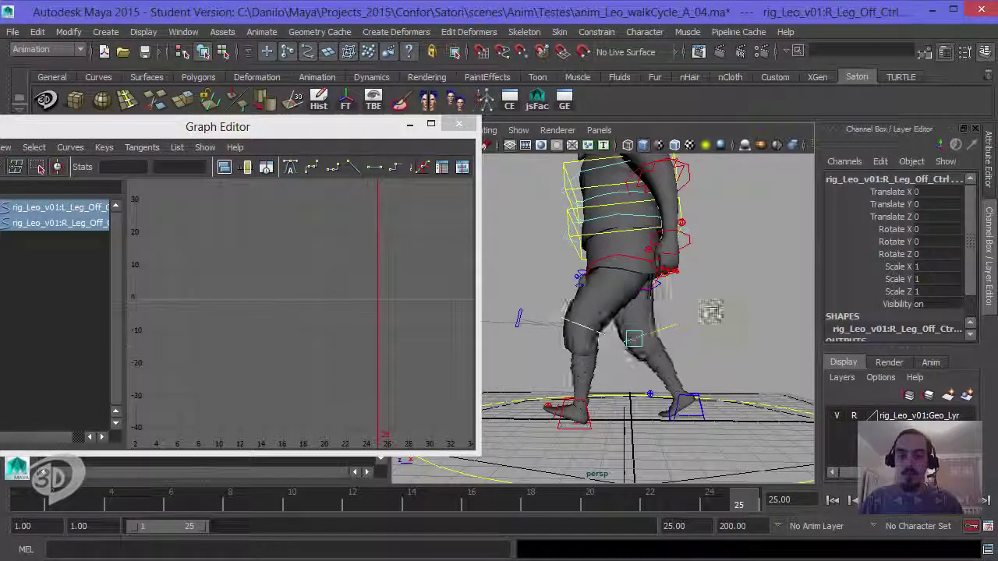
pyautogui.hotkey('ctrl', 'z')
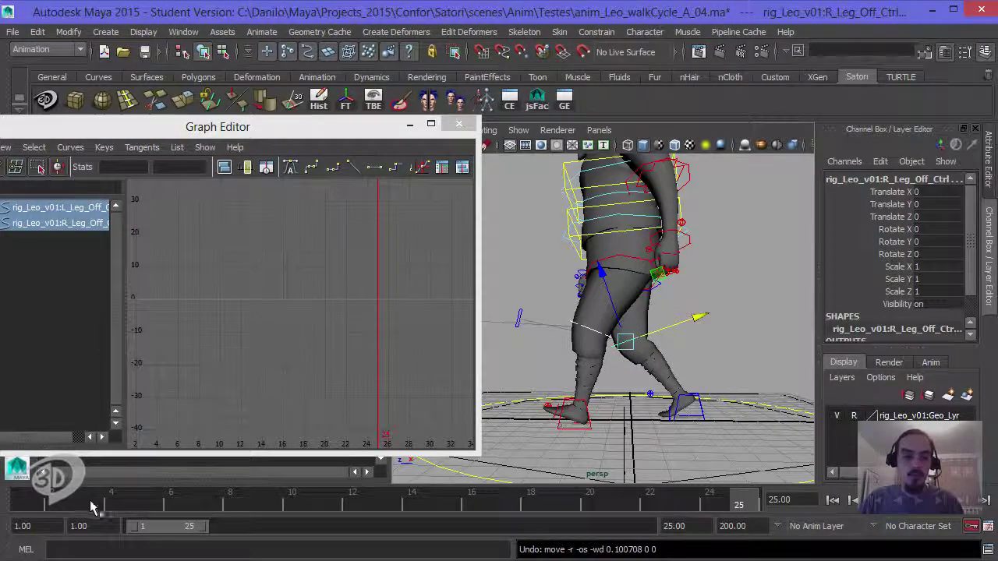
pyautogui.moveTo(35, 502); pyautogui.dragTo(22, 507)
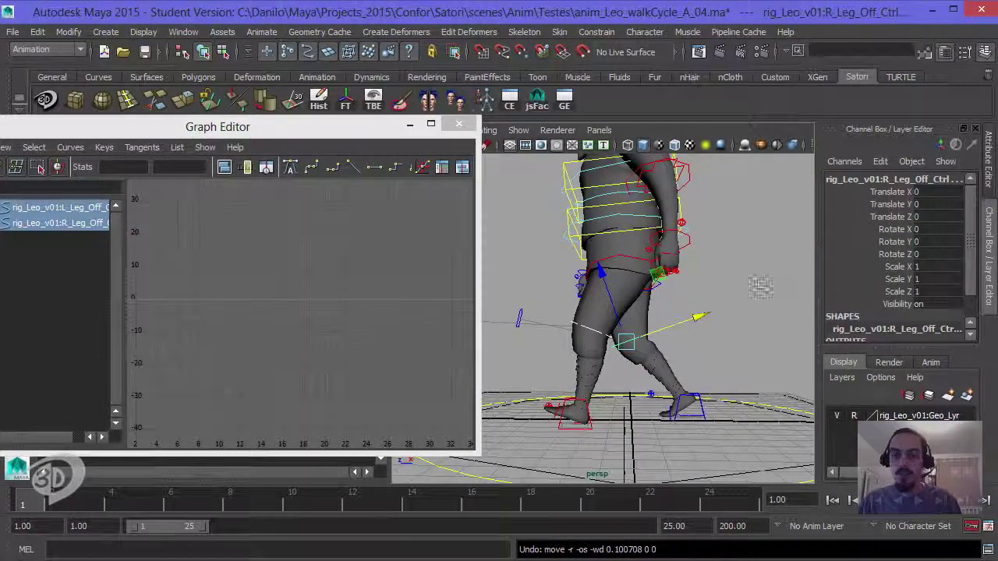
pyautogui.moveTo(701, 317); pyautogui.dragTo(696, 319)
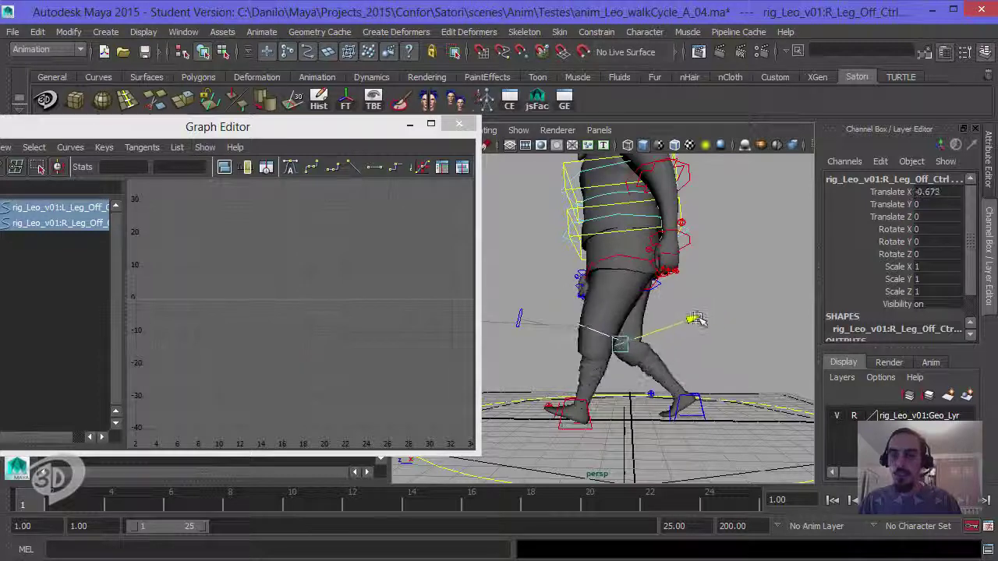
pyautogui.hotkey('ctrl', 'z')
# Key the right leg offset's Translate X at 0 on frames 1 and 25
pyautogui.click(879, 192)
pyautogui.rightClick(880, 192)
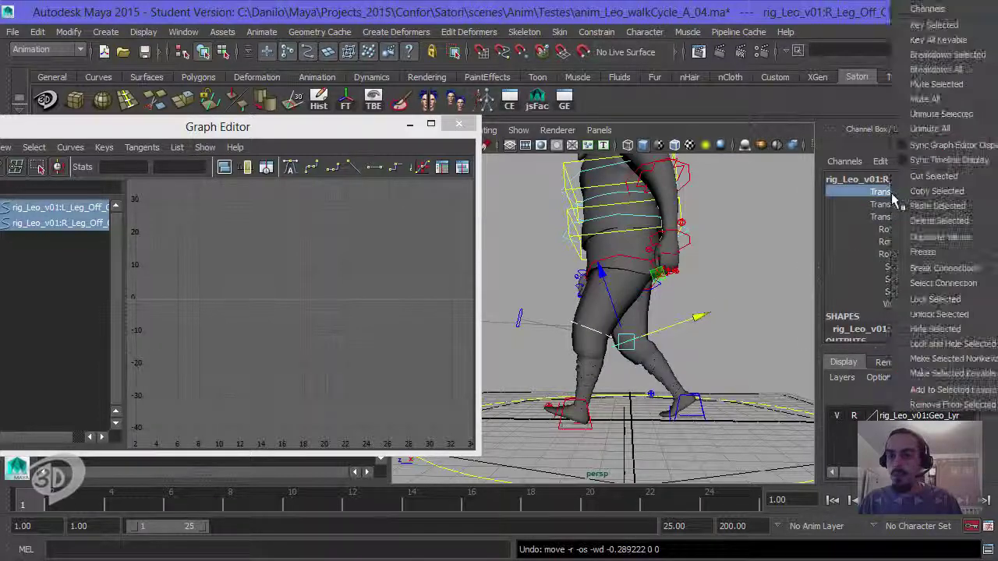
pyautogui.click(933, 25)
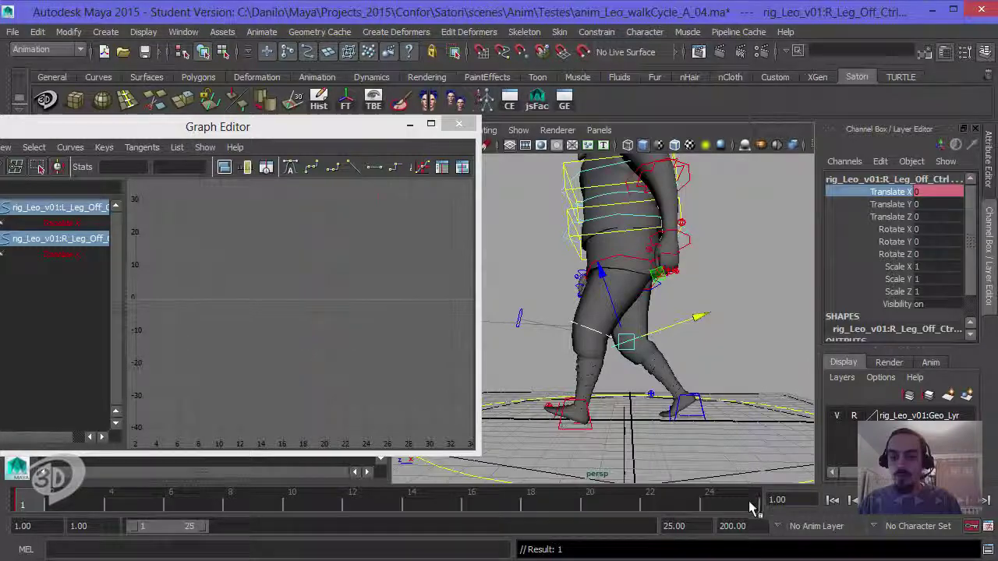
pyautogui.click(739, 502)
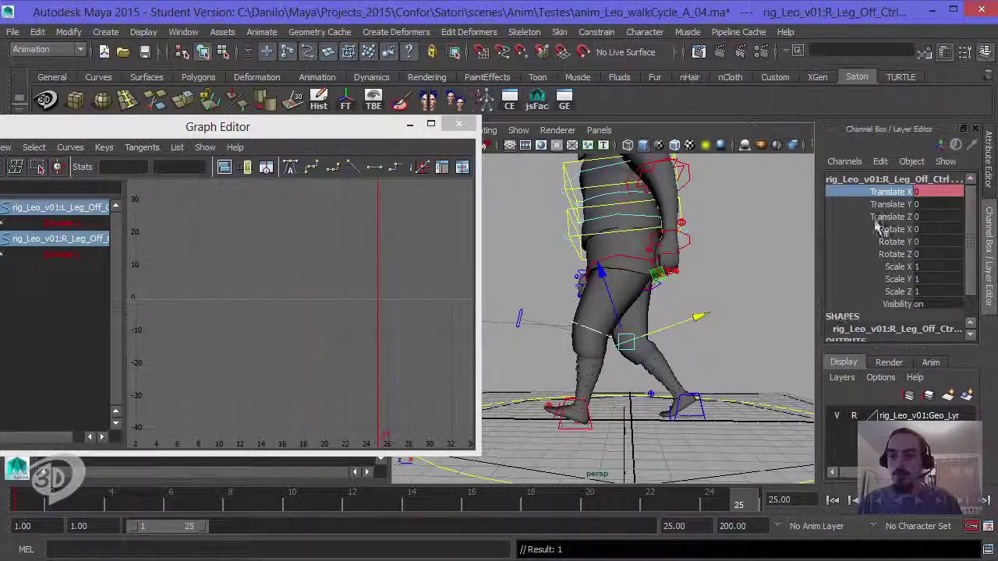
pyautogui.rightClick(900, 195)
pyautogui.click(933, 25)
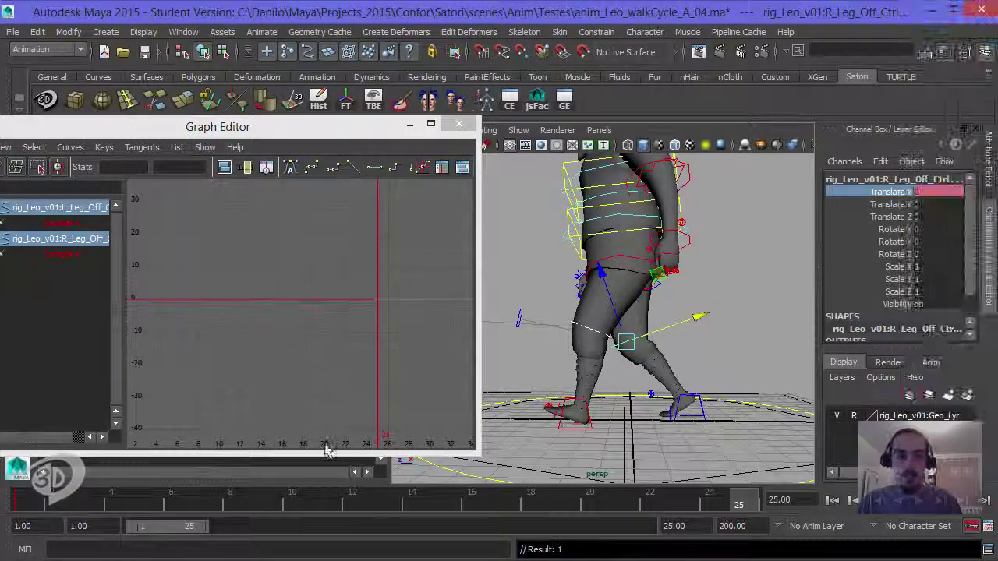
# Key Translate X at 0 on frames 8 and 10
pyautogui.moveTo(75, 498)
pyautogui.mouseDown()
pyautogui.moveTo(303, 503)
pyautogui.moveTo(266, 520)
pyautogui.moveTo(243, 510)
pyautogui.mouseUp()
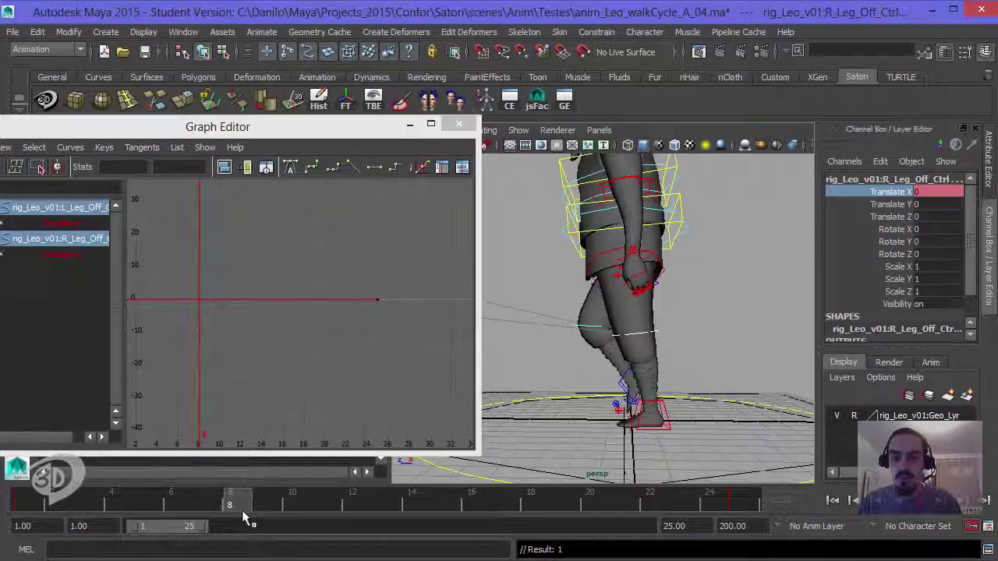
pyautogui.press('w')
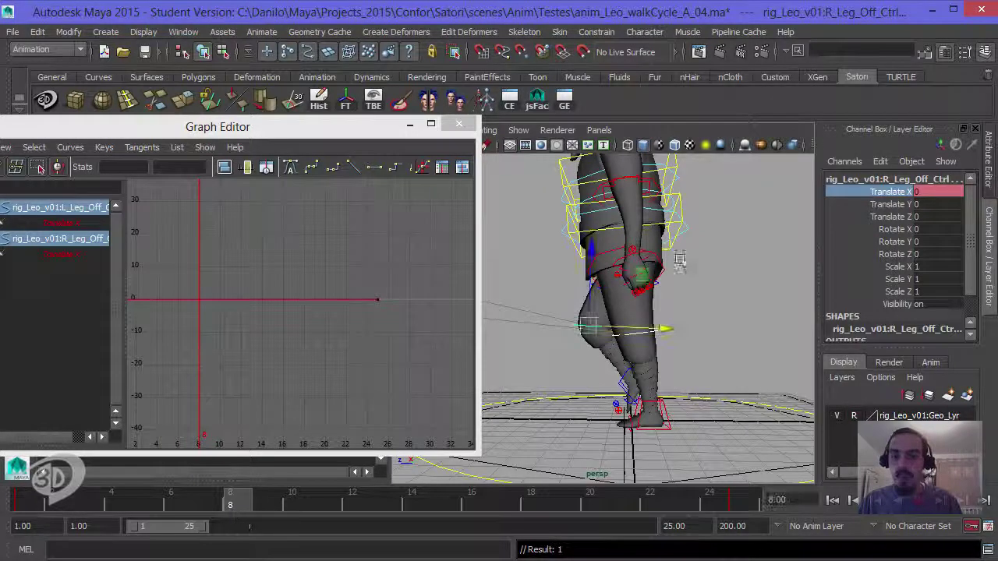
pyautogui.rightClick(888, 191)
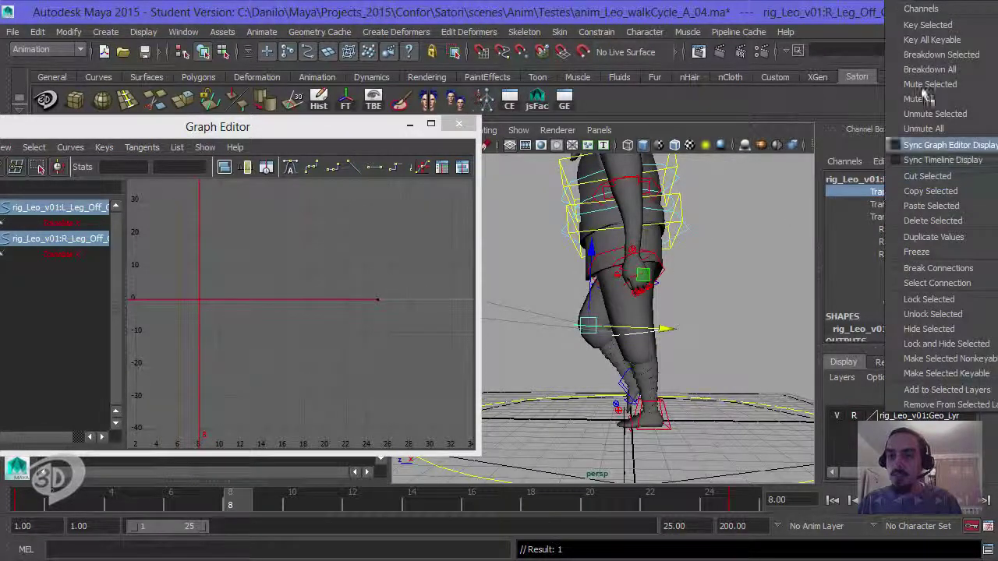
pyautogui.click(927, 25)
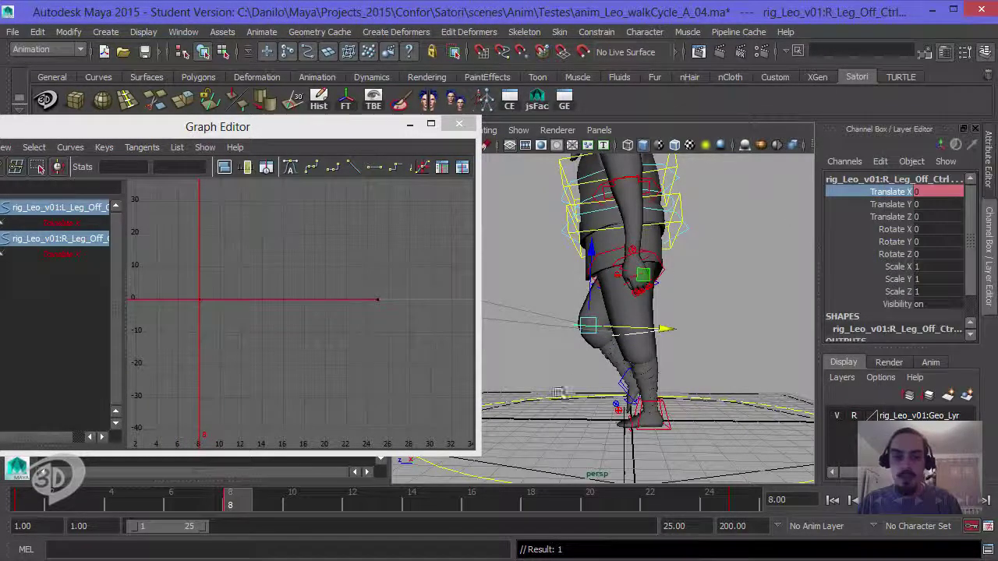
pyautogui.click(270, 499)
pyautogui.click(299, 498)
pyautogui.click(314, 500)
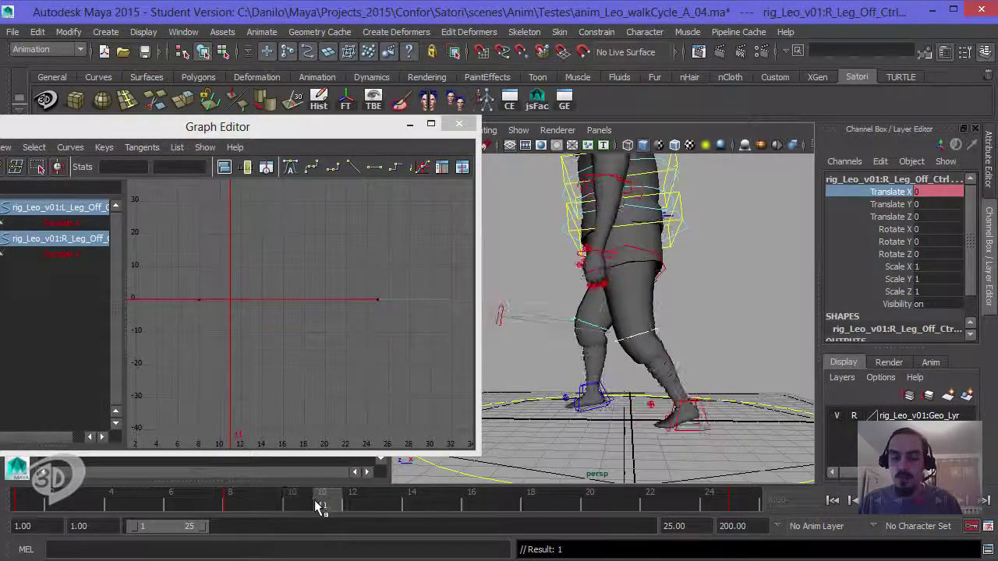
pyautogui.click(303, 501)
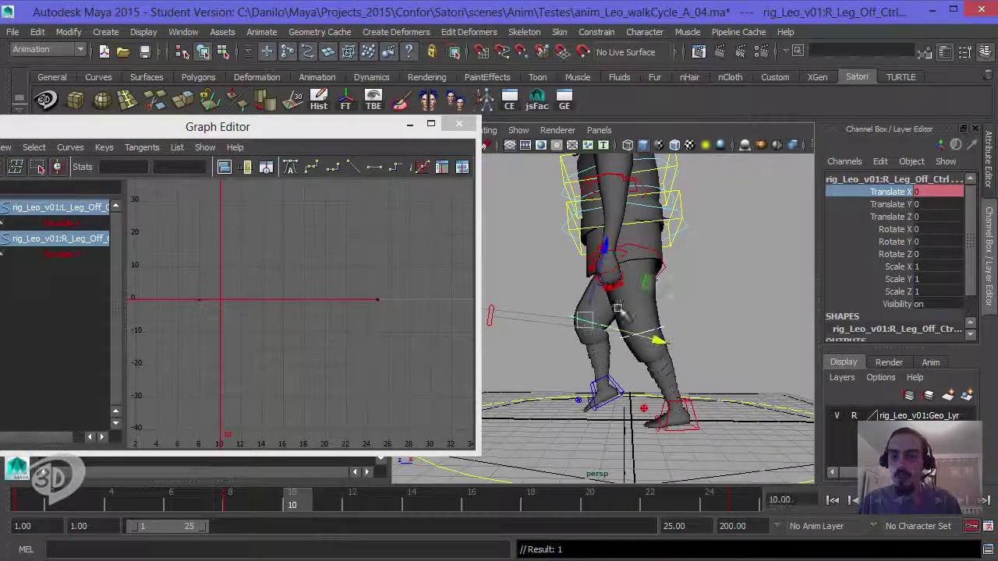
pyautogui.press('w')
pyautogui.rightClick(893, 200)
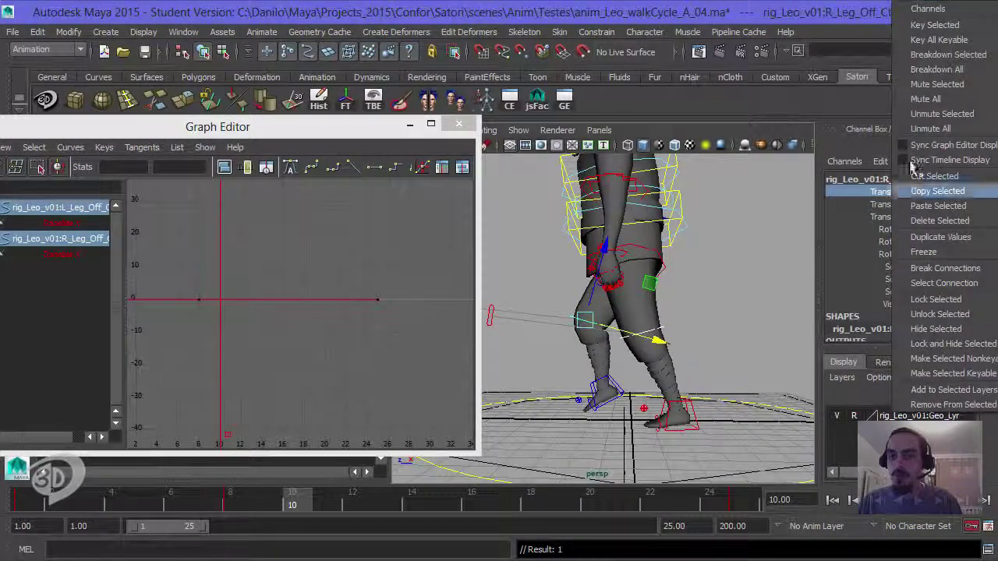
pyautogui.click(888, 25)
# Go to frame 9 with the Move tool active on the leg control
pyautogui.click(250, 510)
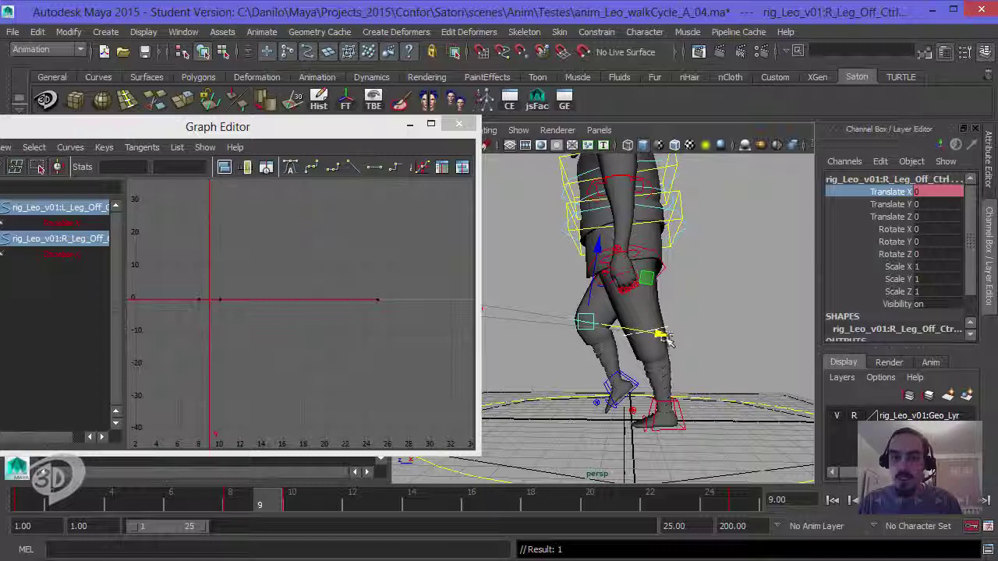
pyautogui.press('w')
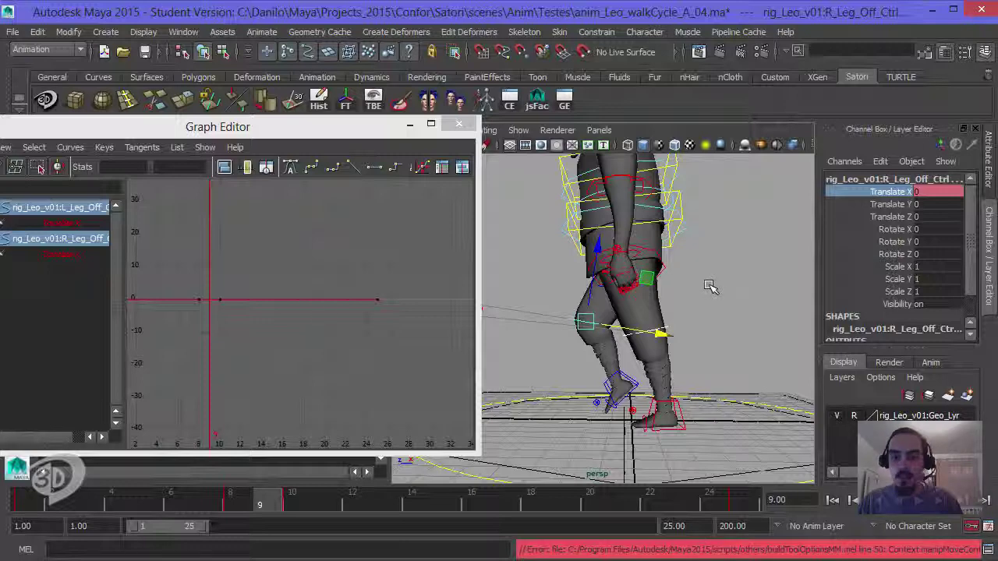
pyautogui.rightClick(711, 286)
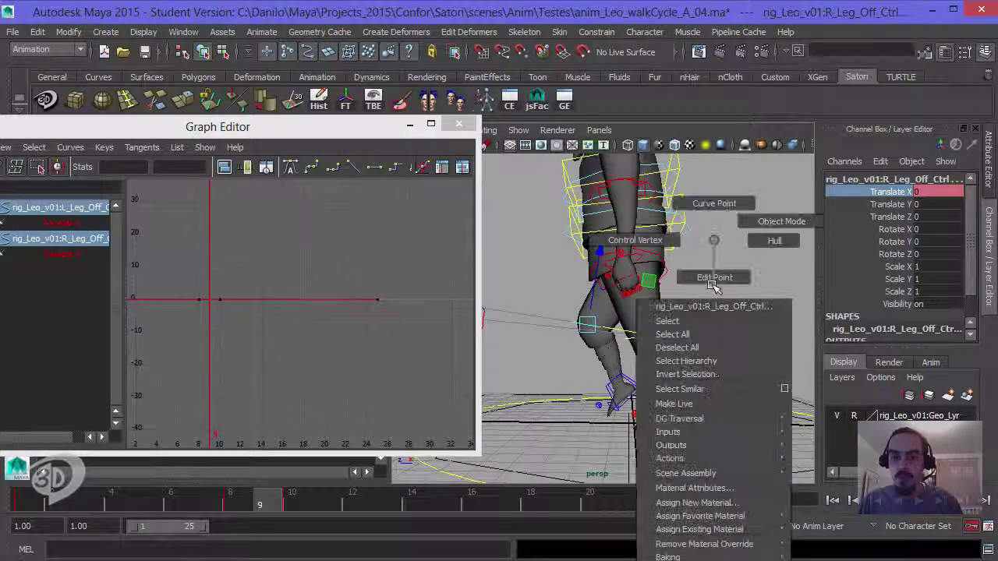
pyautogui.press('w')
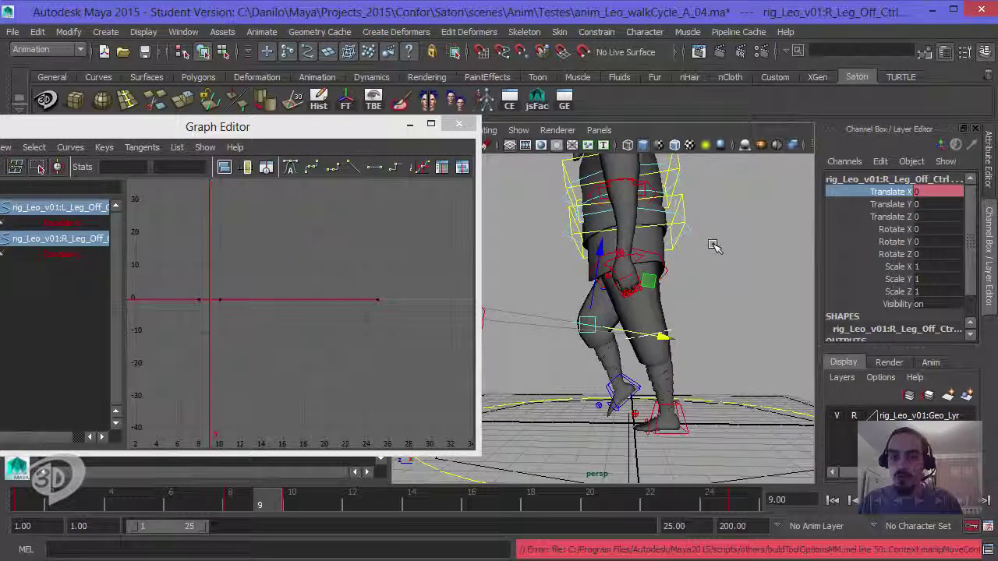
# Minimize the Graph Editor and reset the Move tool to its default settings
pyautogui.click(409, 123)
pyautogui.doubleClick(19, 234)
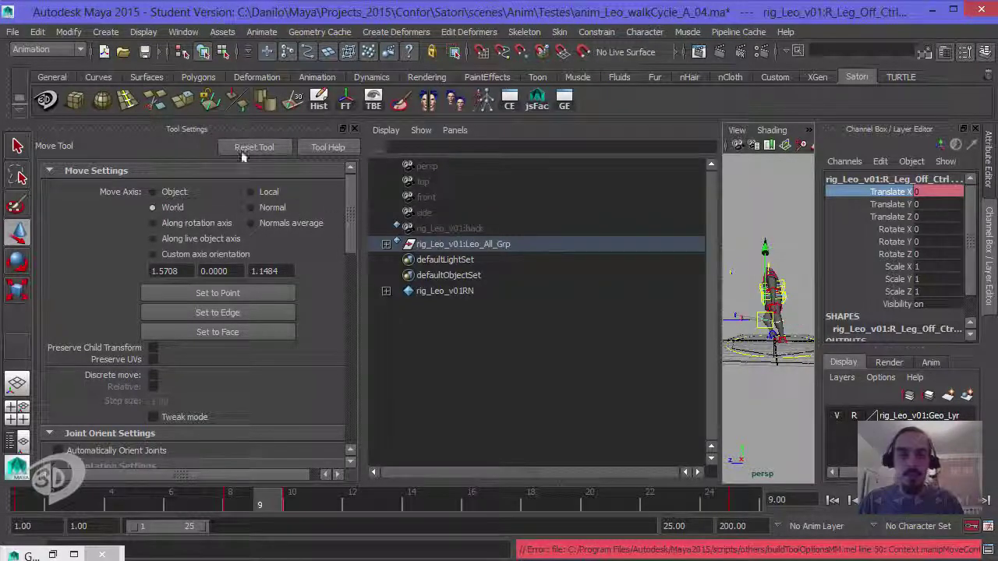
pyautogui.click(353, 128)
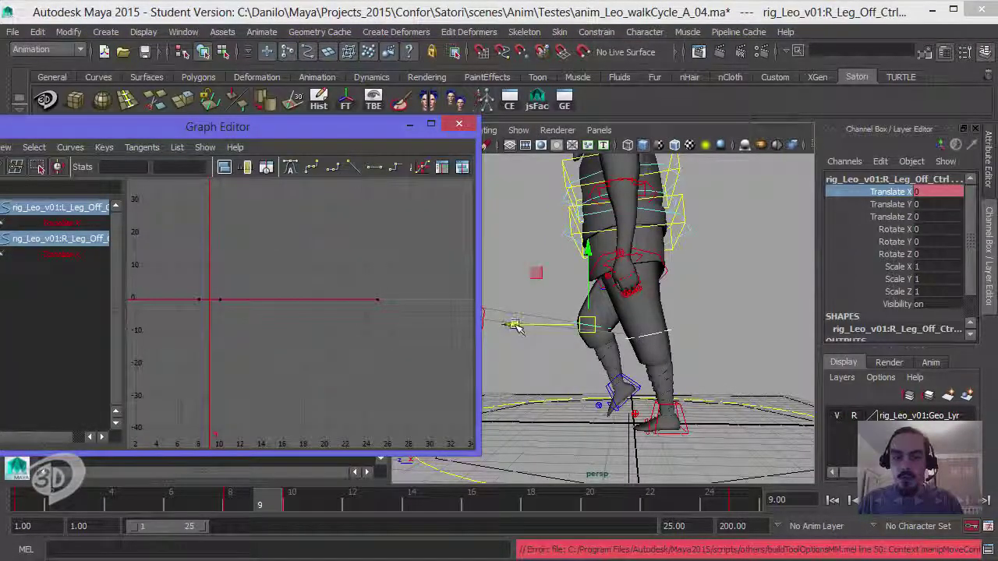
# Set the right leg offset's Translate X to -0.5 and Y/Z to 0, then select the left control
pyautogui.moveTo(513, 328); pyautogui.dragTo(507, 330)
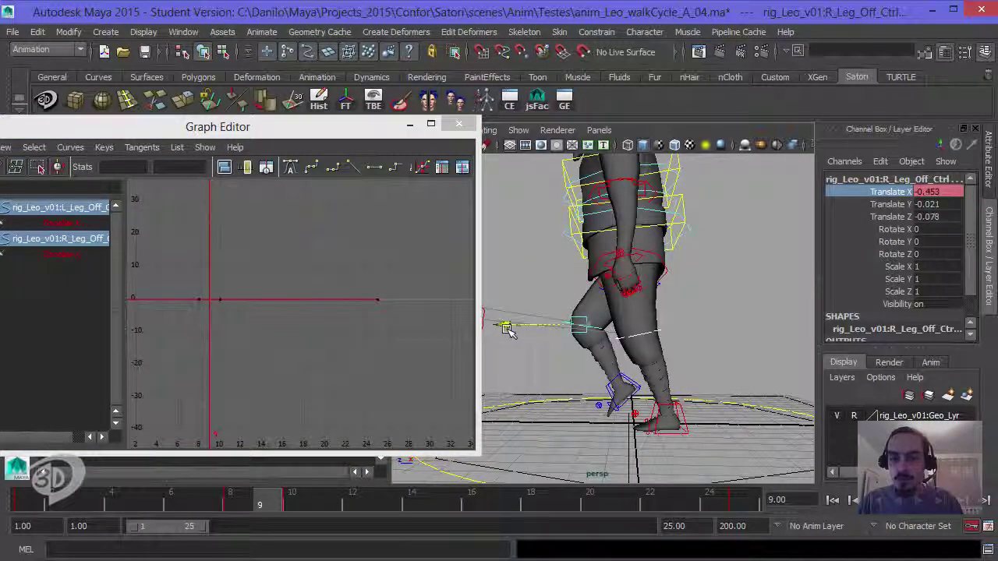
pyautogui.keyDown('shift'); pyautogui.click(932, 219); pyautogui.keyUp('shift')
pyautogui.write('0')
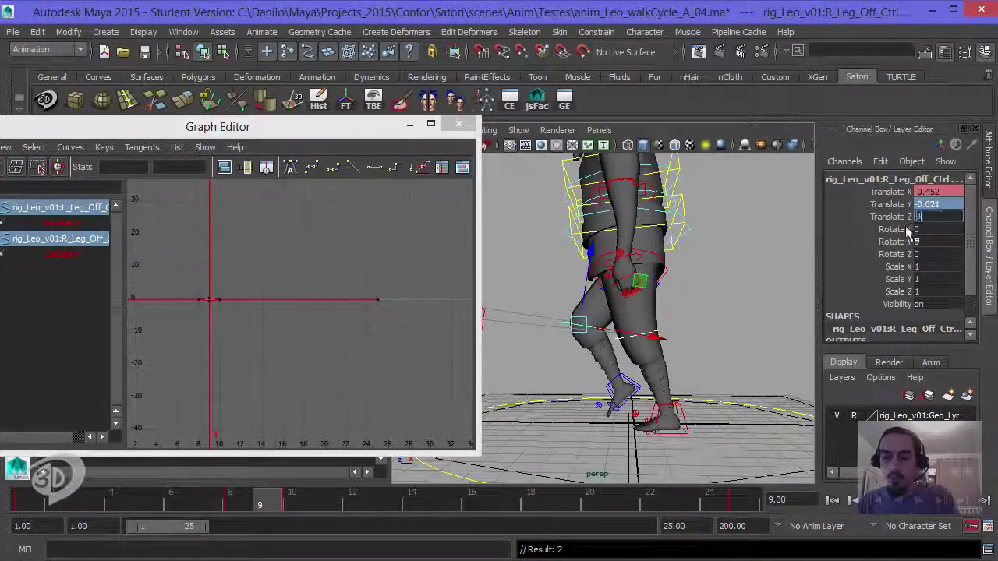
pyautogui.press('Return')
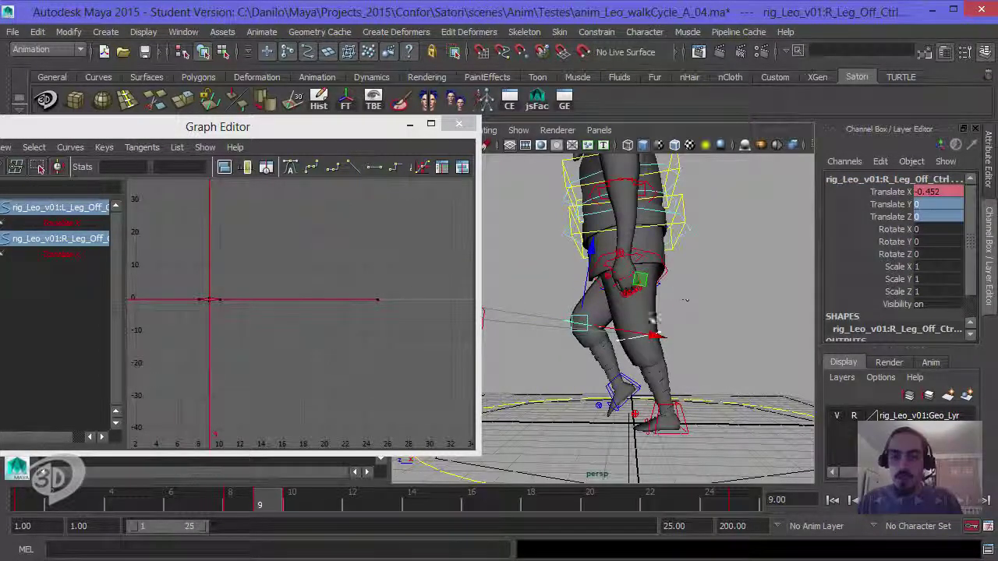
pyautogui.doubleClick(927, 191)
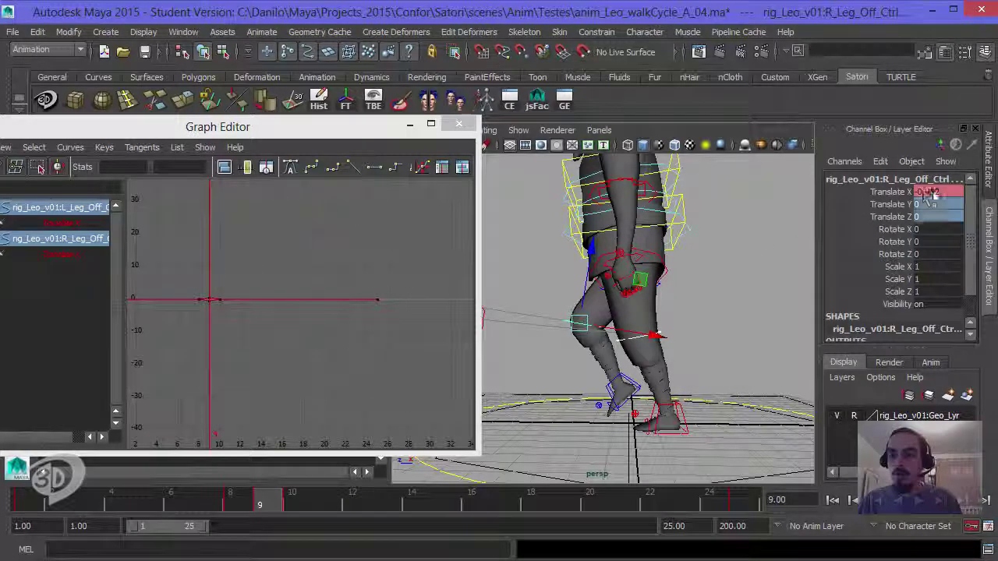
pyautogui.moveTo(922, 191); pyautogui.dragTo(957, 191)
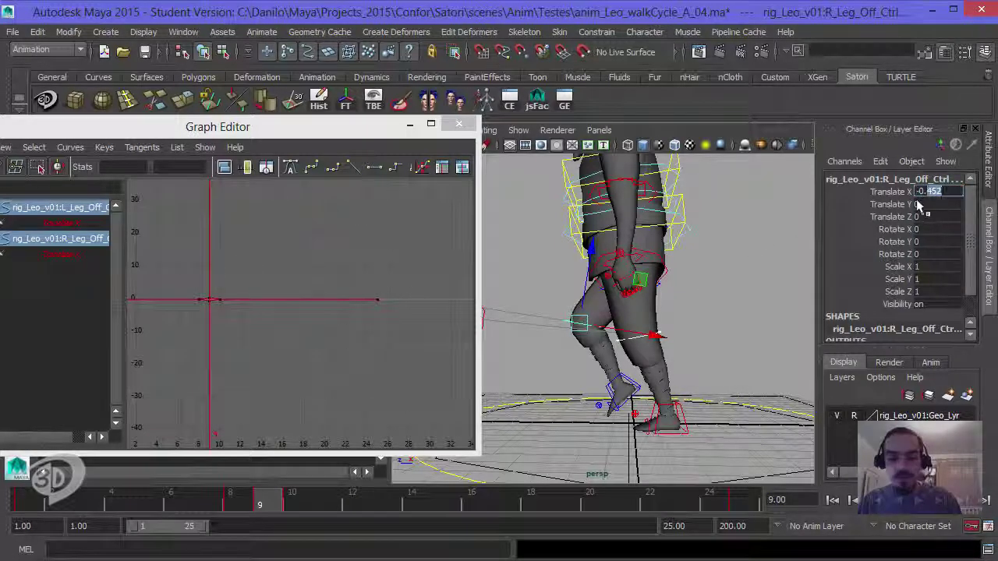
pyautogui.press('Return')
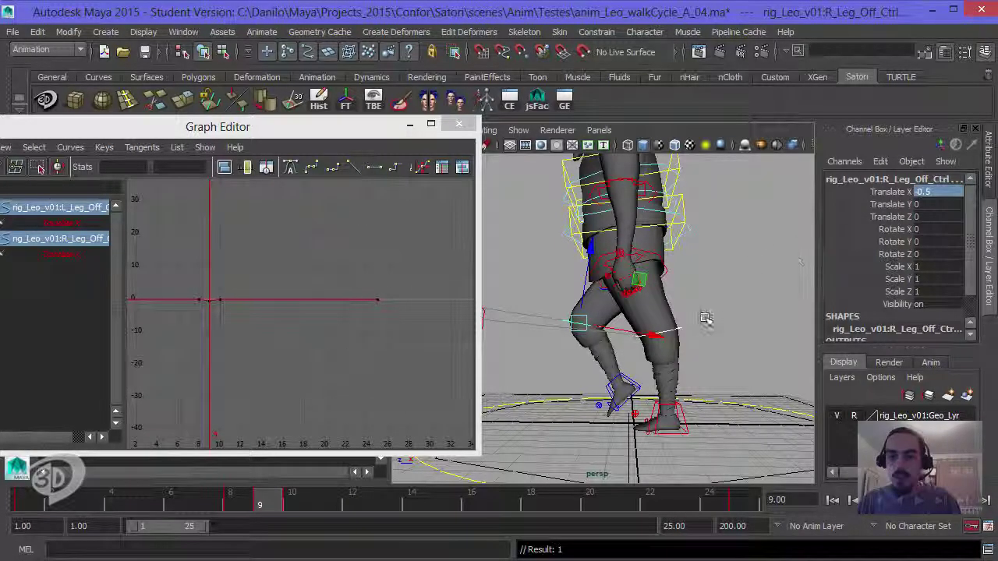
pyautogui.click(682, 331)
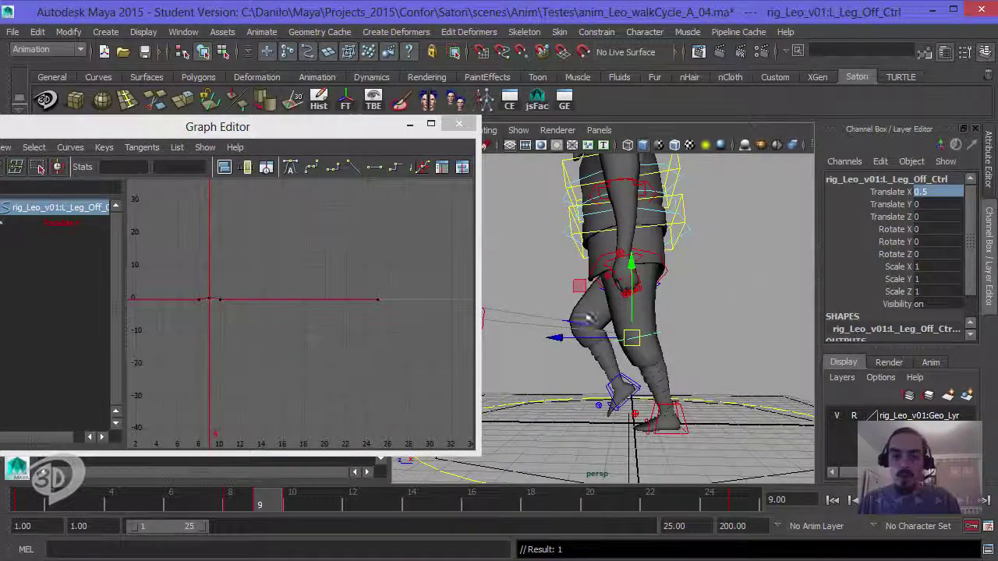
pyautogui.keyDown('shift'); pyautogui.click(573, 350); pyautogui.keyUp('shift')
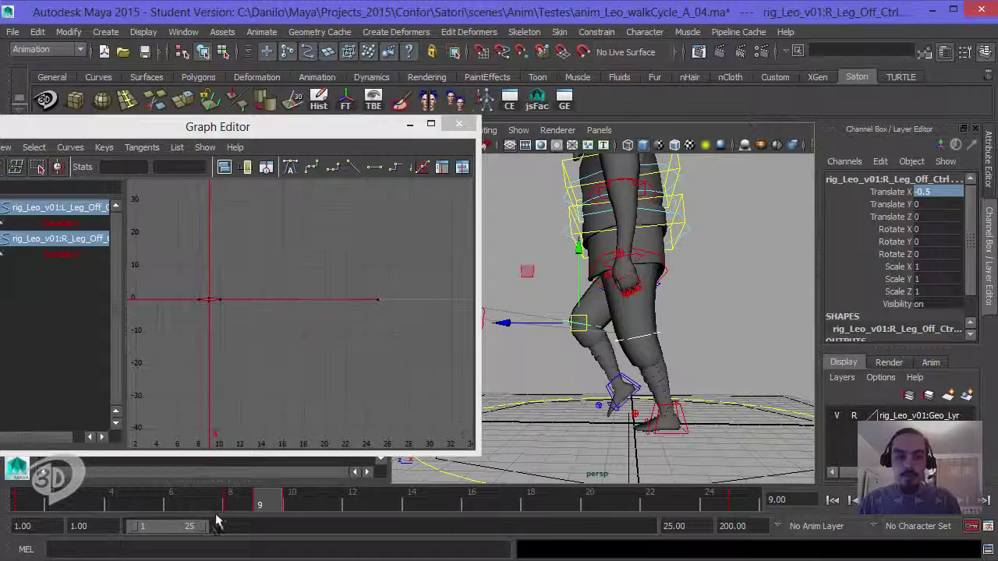
pyautogui.moveTo(191, 506); pyautogui.dragTo(233, 509)
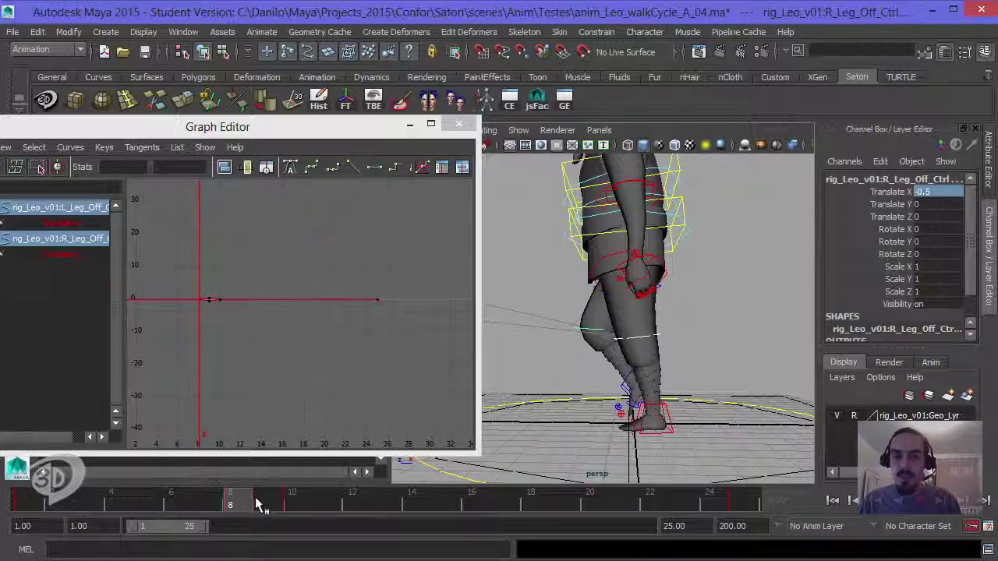
pyautogui.moveTo(257, 505)
pyautogui.mouseDown()
pyautogui.moveTo(468, 477)
pyautogui.moveTo(560, 487)
pyautogui.moveTo(550, 499)
pyautogui.moveTo(349, 508)
pyautogui.moveTo(425, 504)
pyautogui.moveTo(364, 502)
pyautogui.moveTo(182, 525)
pyautogui.moveTo(345, 534)
pyautogui.moveTo(498, 503)
pyautogui.moveTo(430, 523)
pyautogui.moveTo(361, 519)
pyautogui.moveTo(352, 523)
pyautogui.moveTo(505, 502)
pyautogui.moveTo(472, 507)
pyautogui.moveTo(481, 508)
pyautogui.mouseUp()
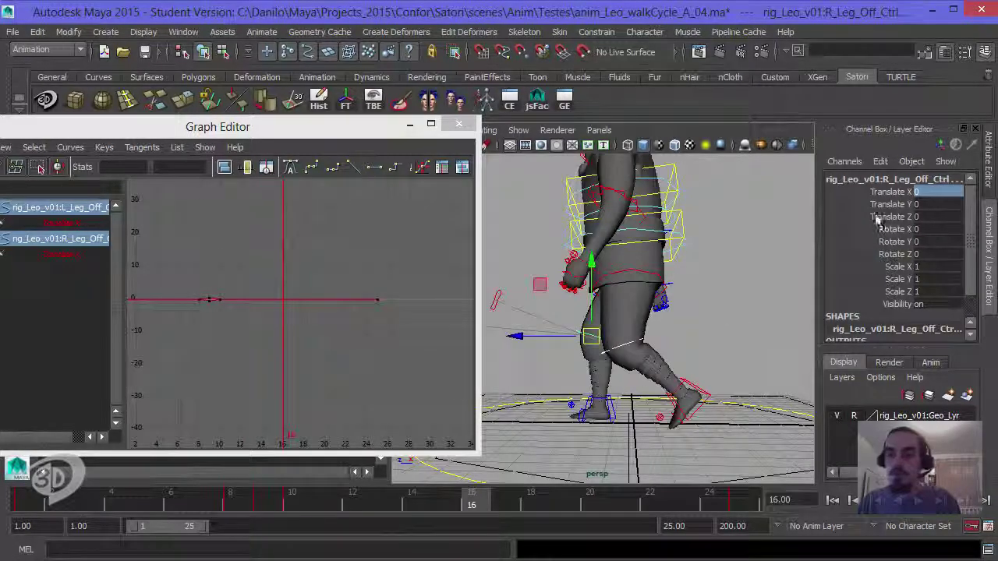
# Key Translate X on frame 16, then go to frame 14
pyautogui.click(889, 191)
pyautogui.rightClick(888, 191)
pyautogui.click(872, 24)
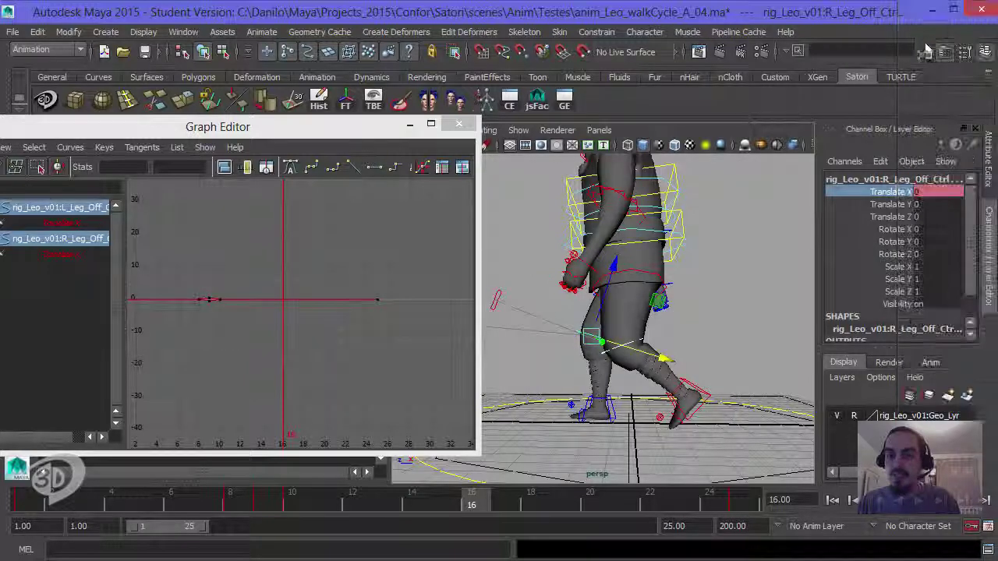
pyautogui.moveTo(367, 507); pyautogui.dragTo(327, 508)
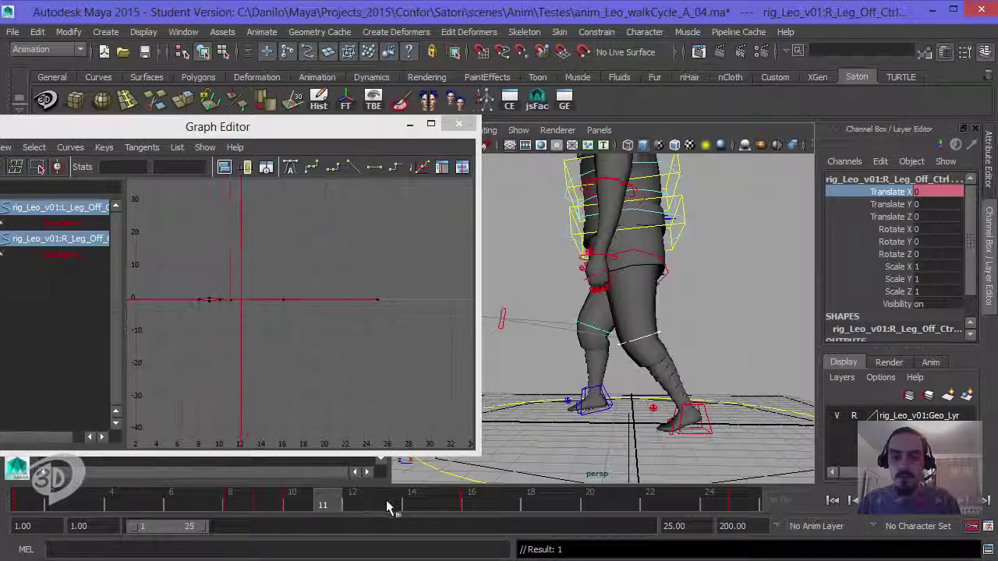
pyautogui.click(412, 507)
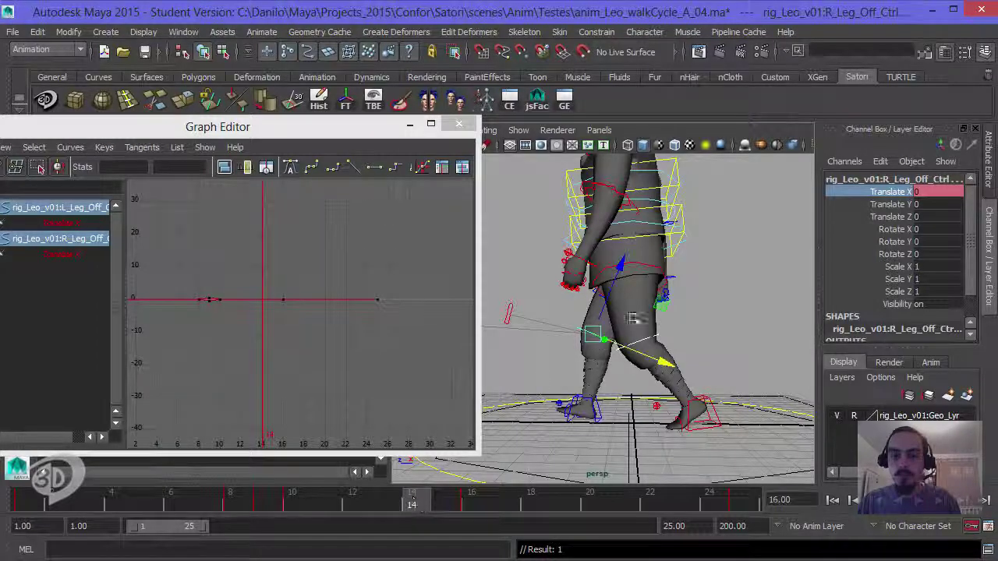
pyautogui.moveTo(667, 363); pyautogui.dragTo(705, 323)
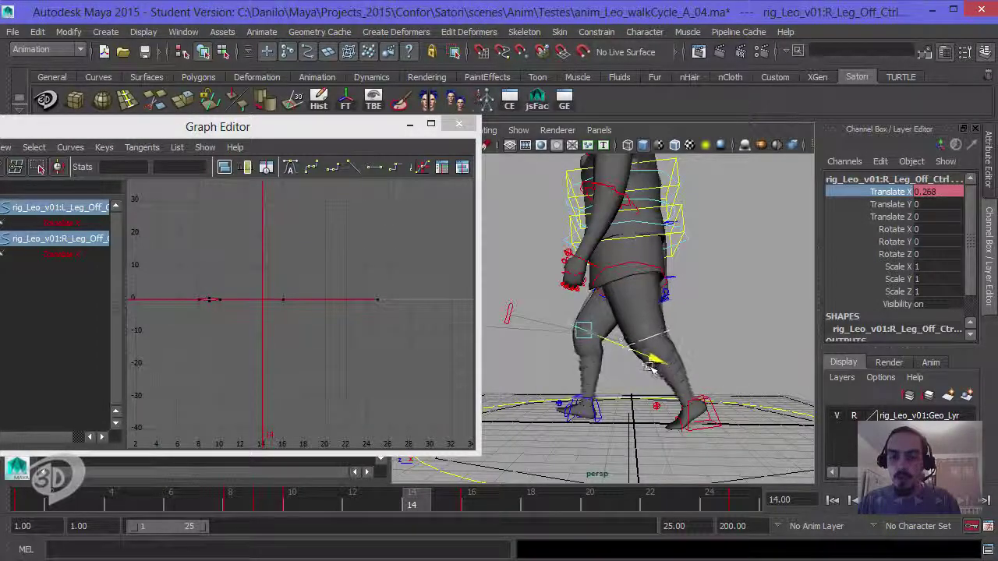
pyautogui.hotkey('ctrl', 'z')
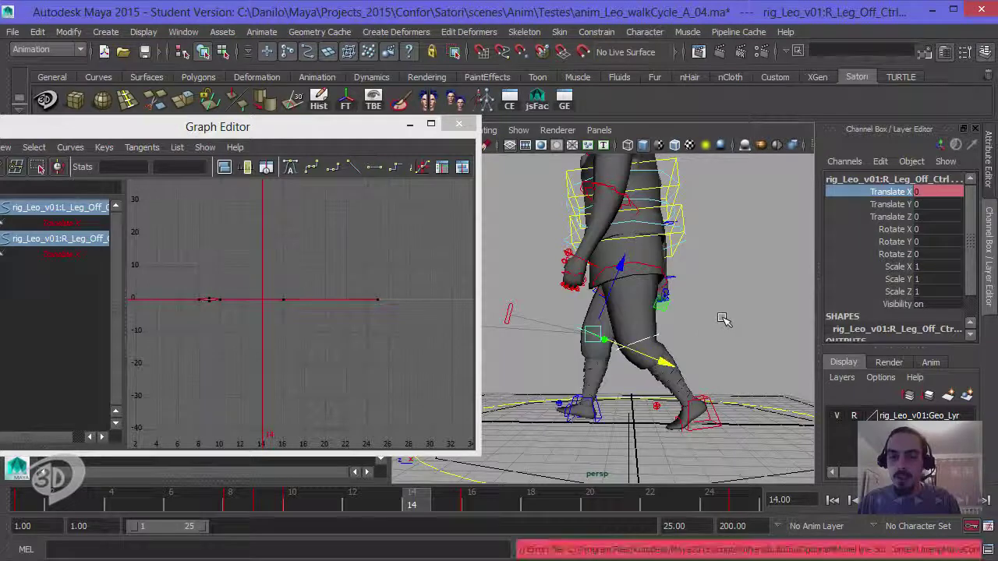
# At frame 14, move and key the control at Translate X 0.661 with Y/Z at 0
pyautogui.click(399, 133)
pyautogui.click(407, 126)
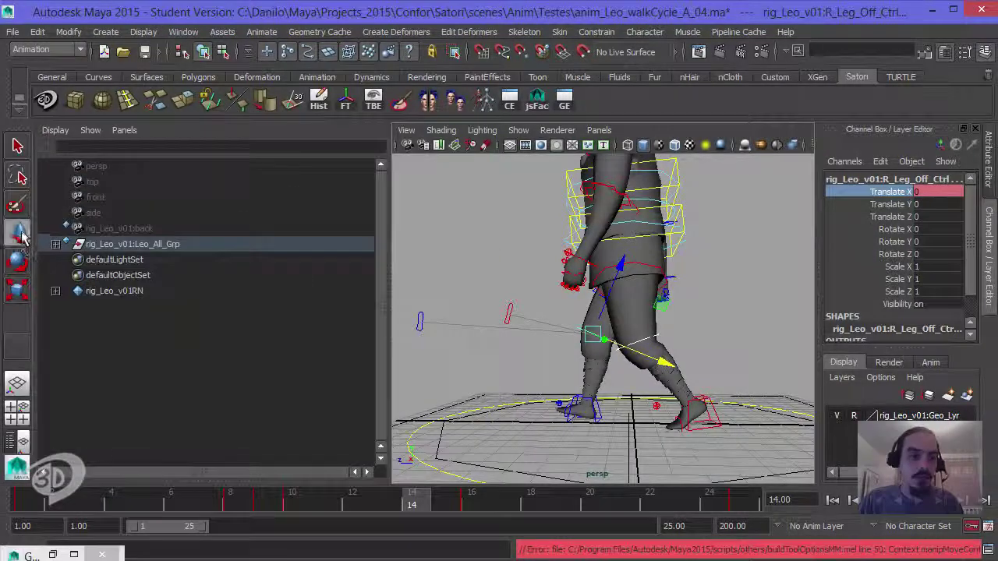
pyautogui.doubleClick(18, 231)
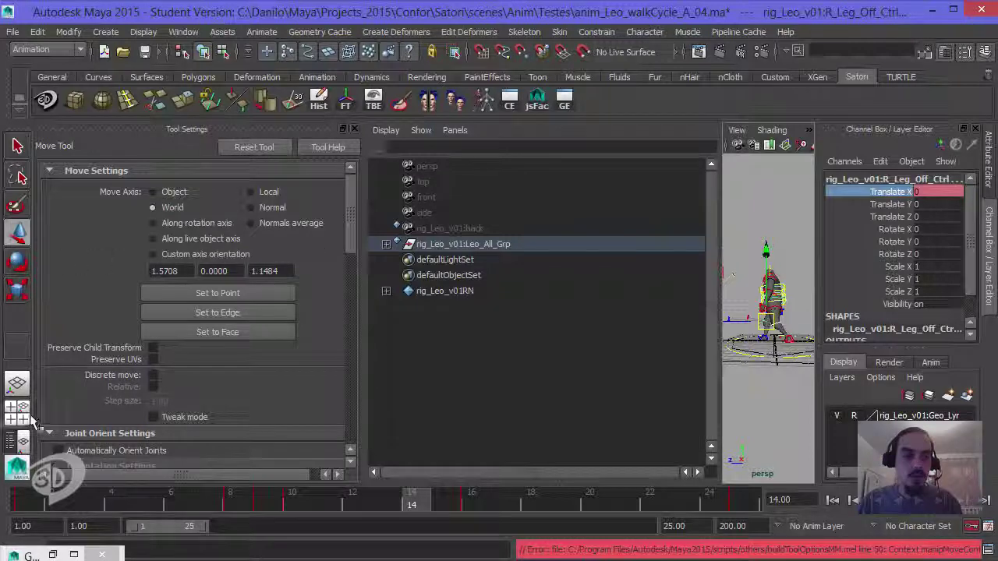
pyautogui.click(355, 130)
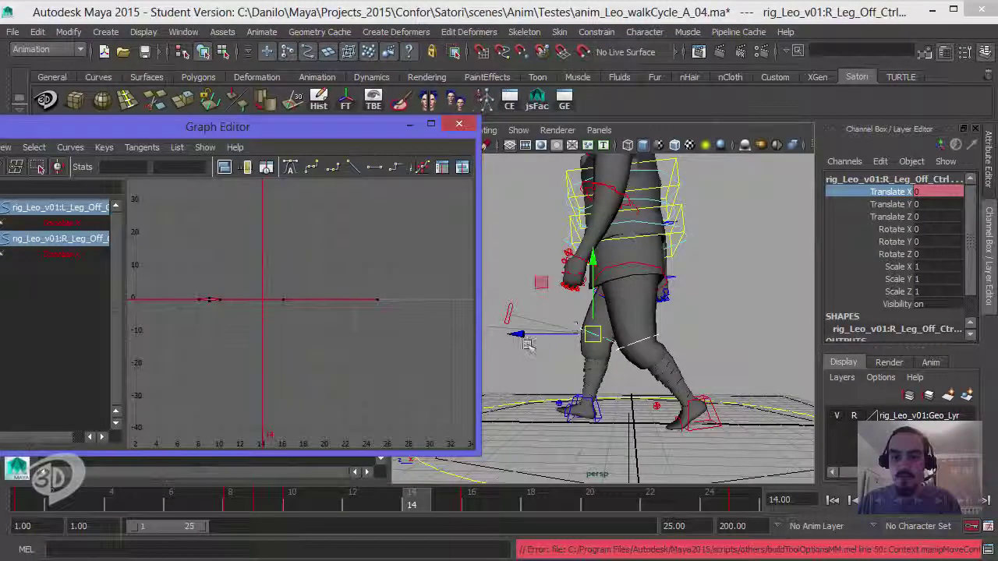
pyautogui.moveTo(523, 336); pyautogui.dragTo(537, 337)
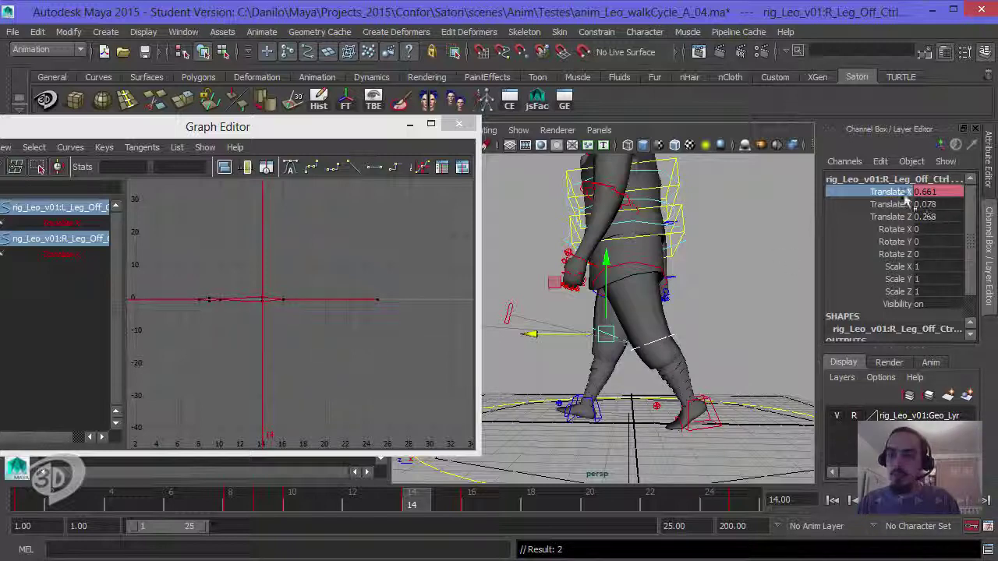
pyautogui.rightClick(904, 199)
pyautogui.click(891, 39)
pyautogui.click(926, 204)
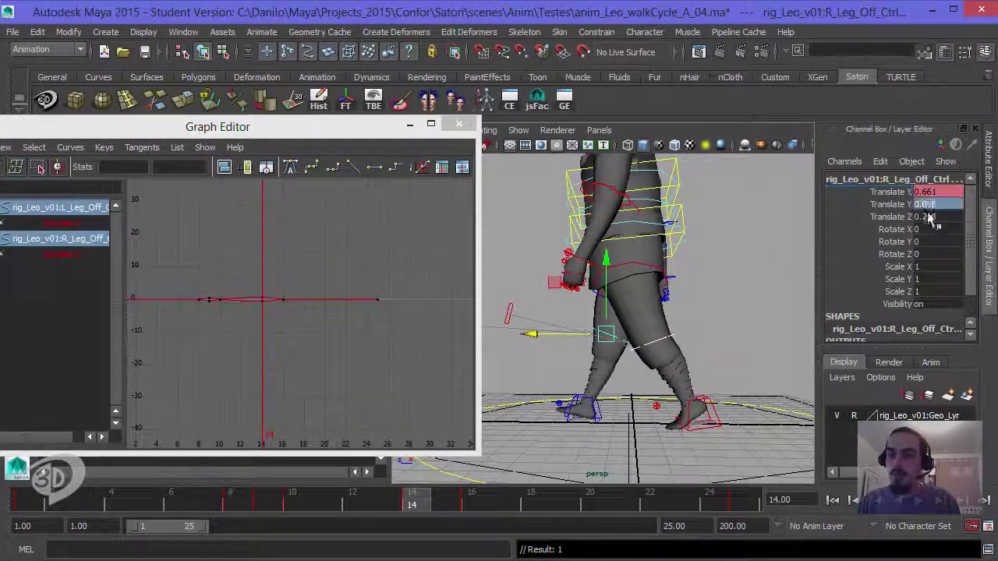
pyautogui.write('0')
pyautogui.press('Return')
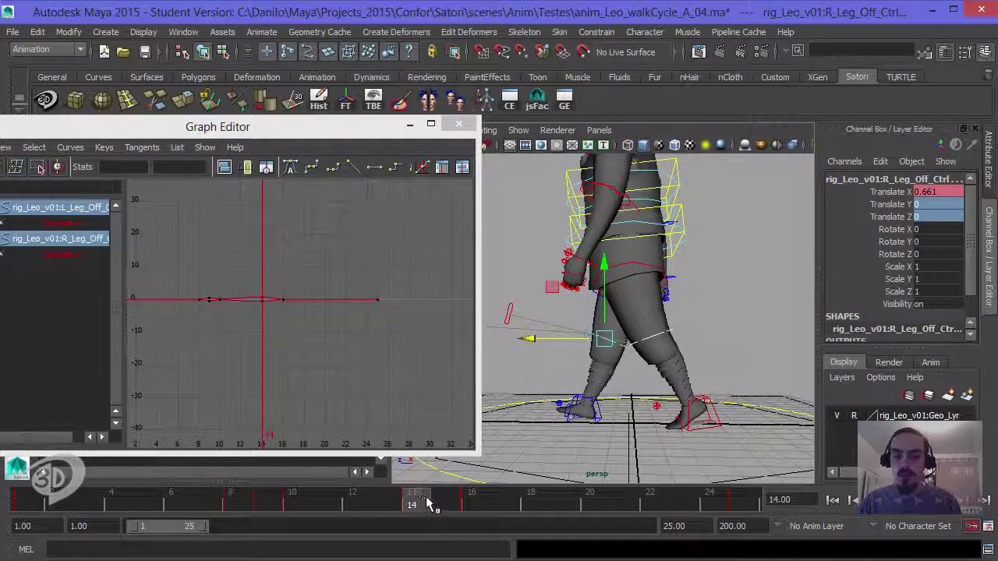
pyautogui.moveTo(442, 505); pyautogui.dragTo(501, 502)
pyautogui.hotkey('alt', '.')
# Playblast the walk again, overwriting anim_Leo_walkCycle_A_04b.mov
pyautogui.press('w')
pyautogui.rightClick(649, 507)
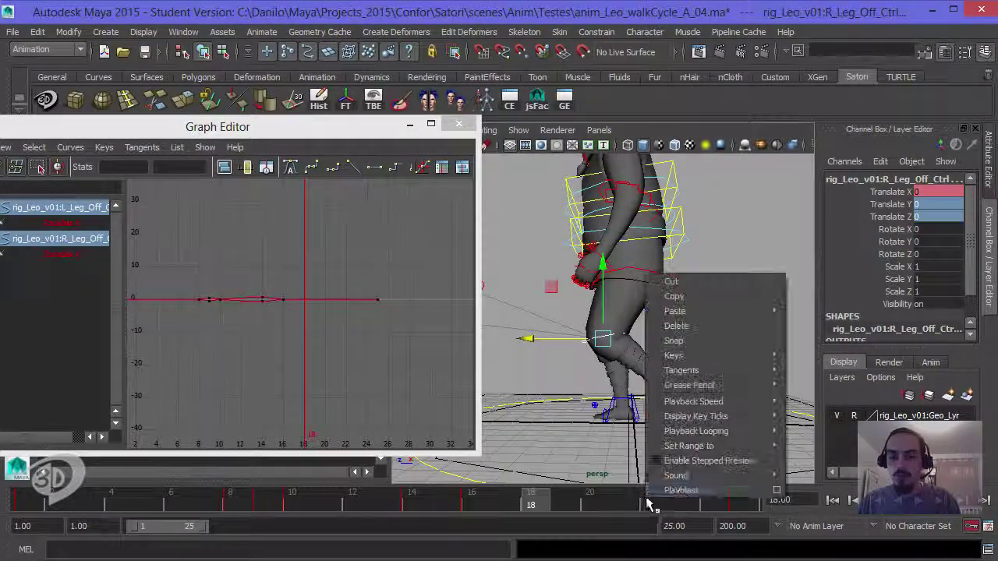
pyautogui.click(722, 491)
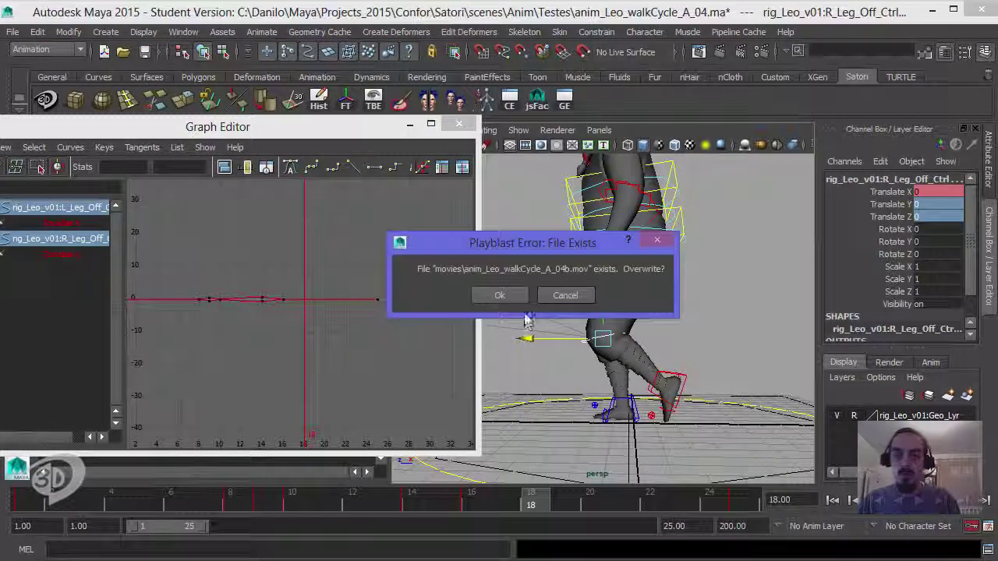
pyautogui.click(504, 296)
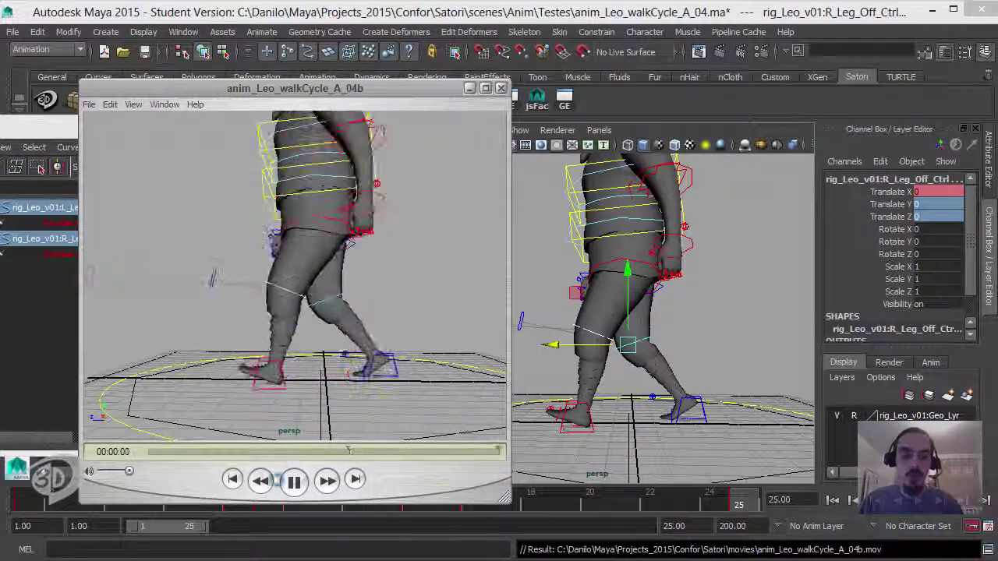
# Pause the movie, step through it frame by frame, and close the player
pyautogui.click(295, 481)
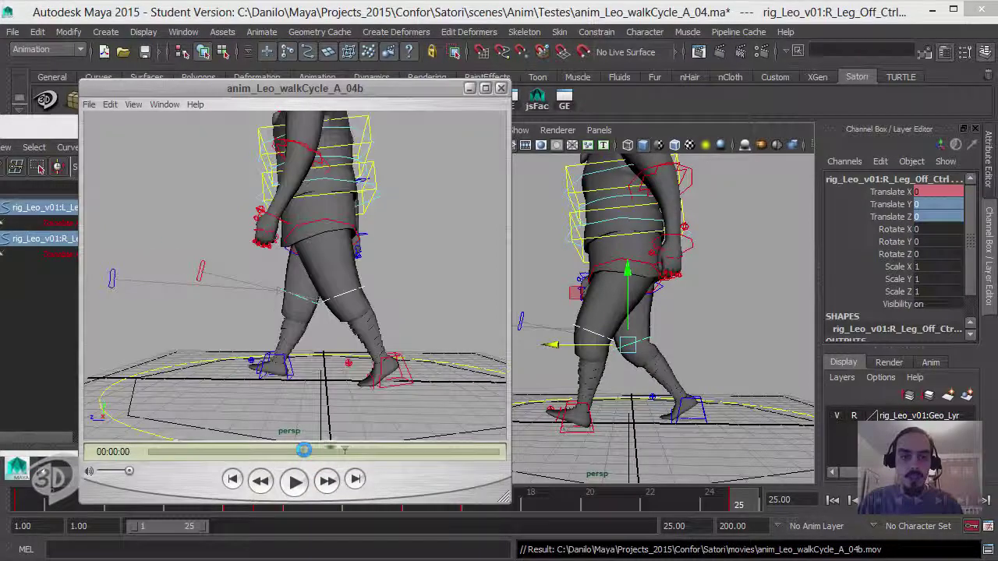
pyautogui.press('Left')
pyautogui.press('Left')
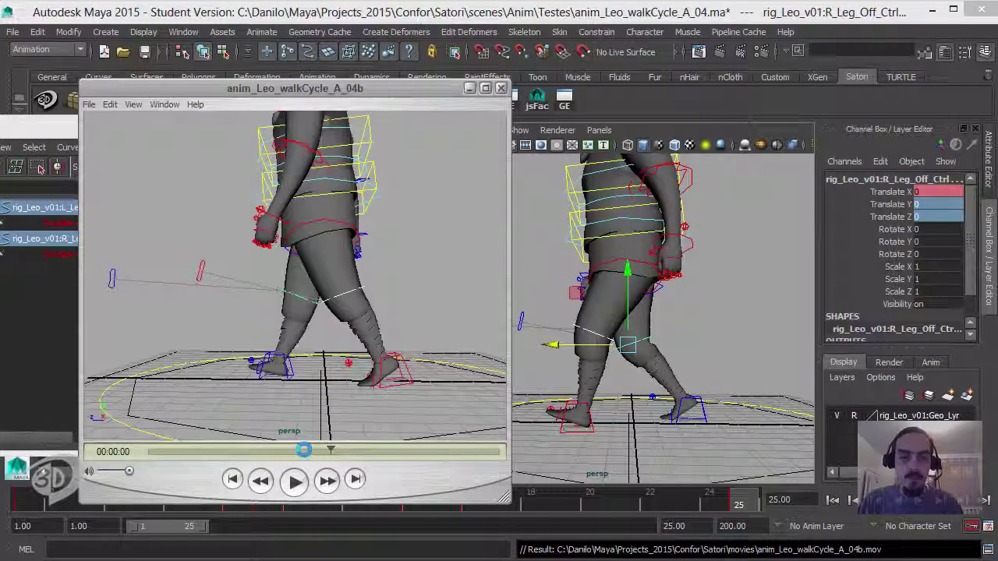
pyautogui.press('Right')
pyautogui.press('Right')
pyautogui.press('Right')
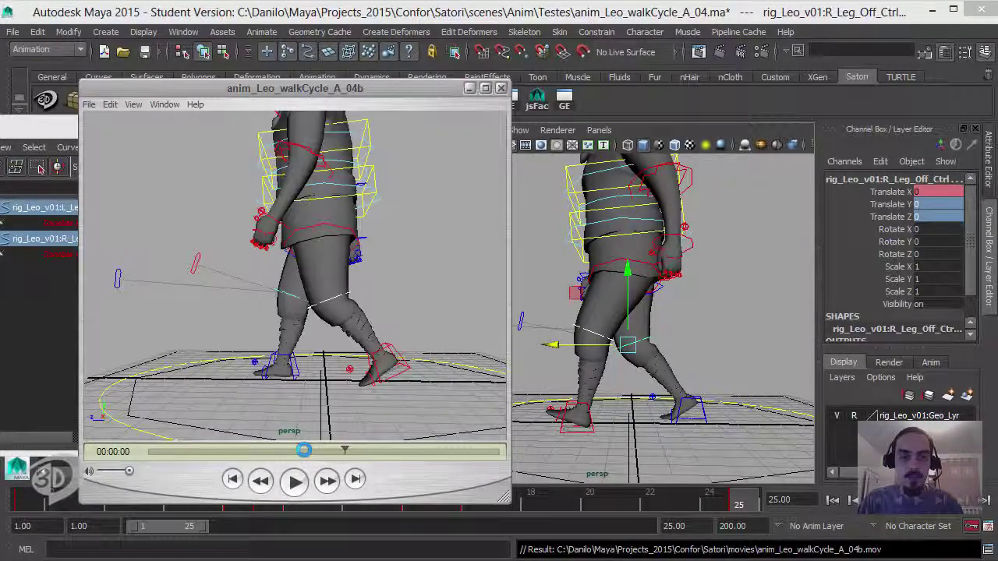
pyautogui.press('Right')
pyautogui.press('Right')
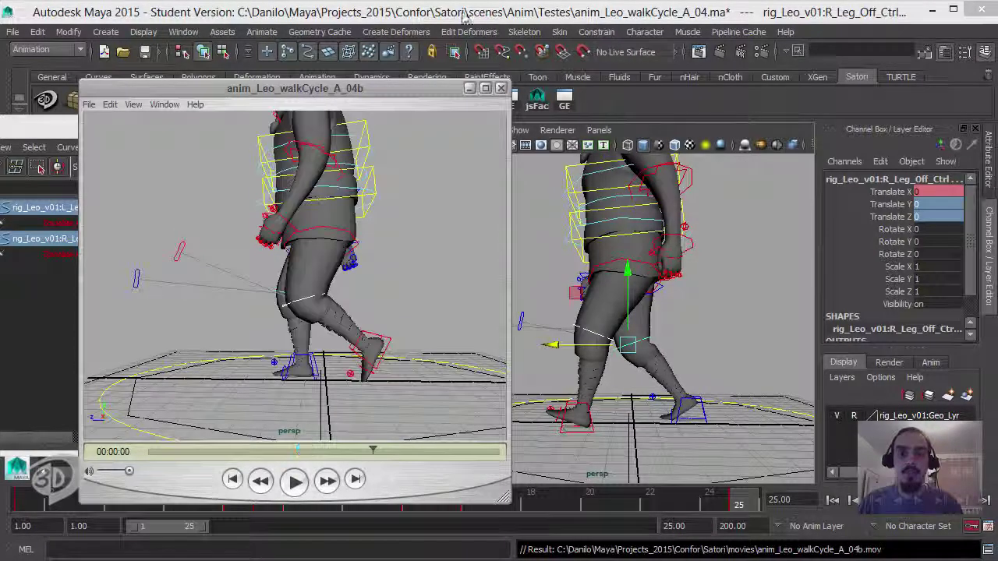
pyautogui.click(501, 87)
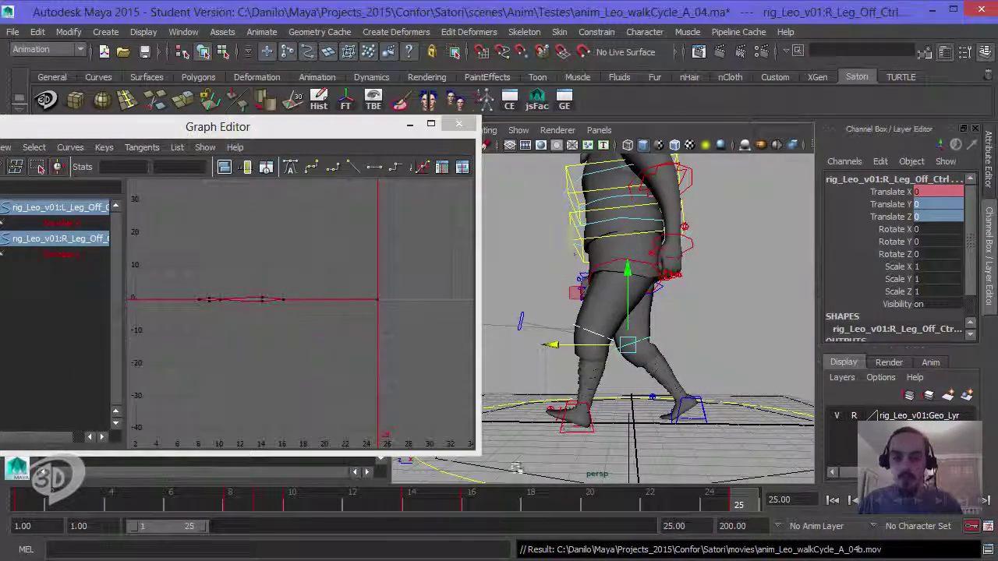
# Key the leg offset Translate X at frame 13
pyautogui.click(477, 505)
pyautogui.moveTo(477, 505)
pyautogui.mouseDown()
pyautogui.moveTo(574, 505)
pyautogui.moveTo(334, 505)
pyautogui.moveTo(456, 504)
pyautogui.moveTo(381, 505)
pyautogui.mouseUp()
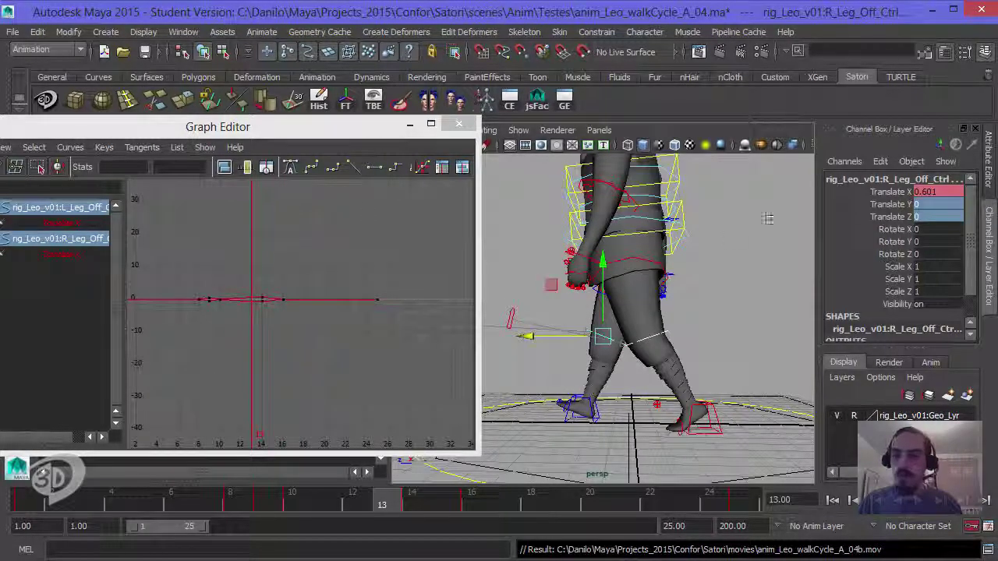
pyautogui.click(888, 191)
pyautogui.rightClick(889, 191)
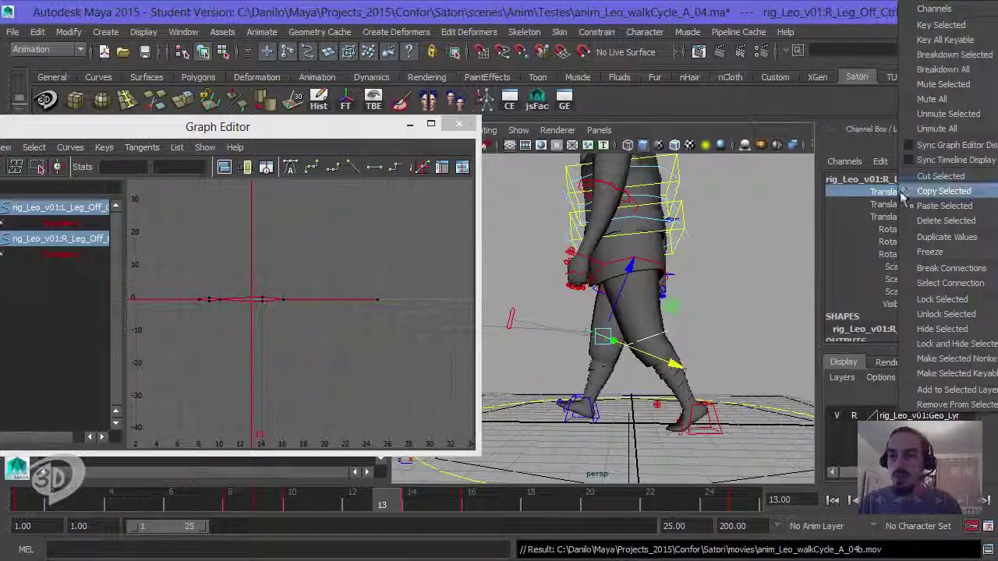
pyautogui.click(960, 34)
# Frame all curves and delete the -0.67 key at frame 14
pyautogui.click(411, 505)
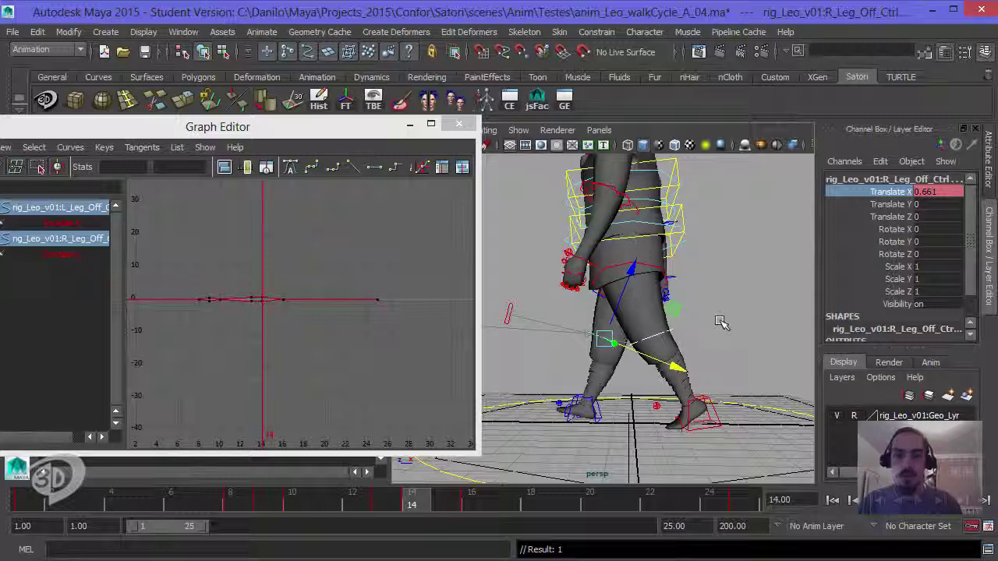
pyautogui.click(347, 278)
pyautogui.press('f')
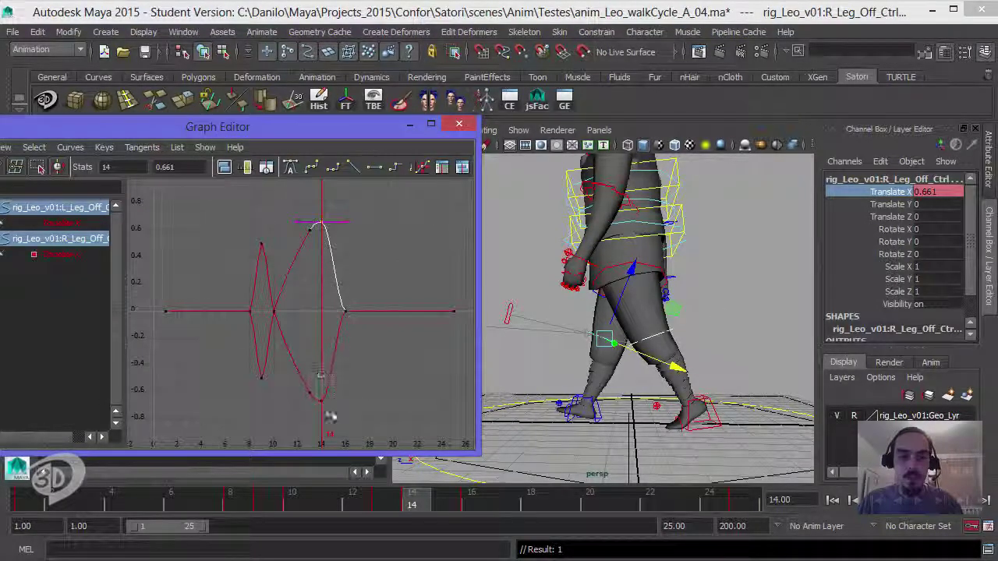
pyautogui.moveTo(331, 417); pyautogui.dragTo(309, 389)
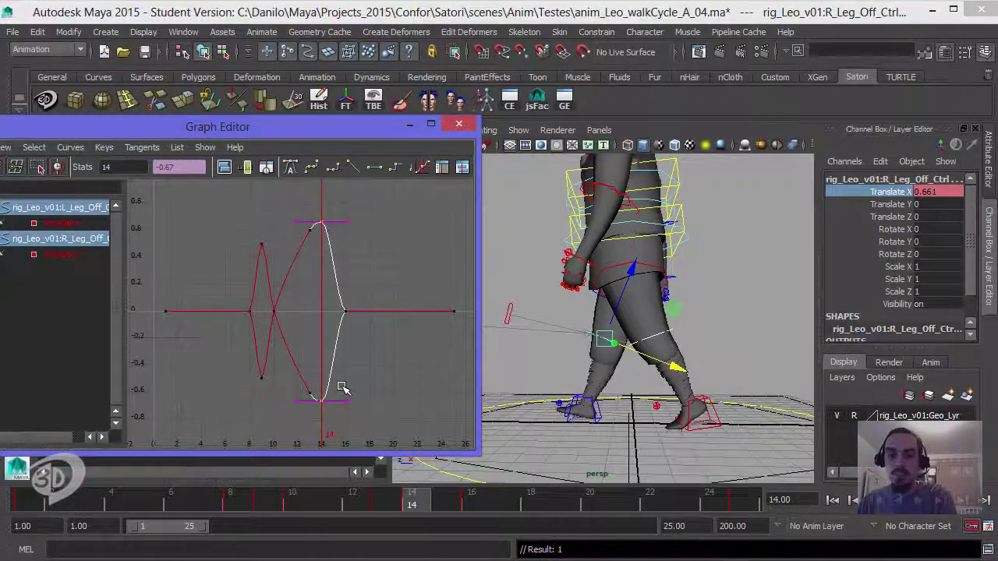
pyautogui.press('Delete')
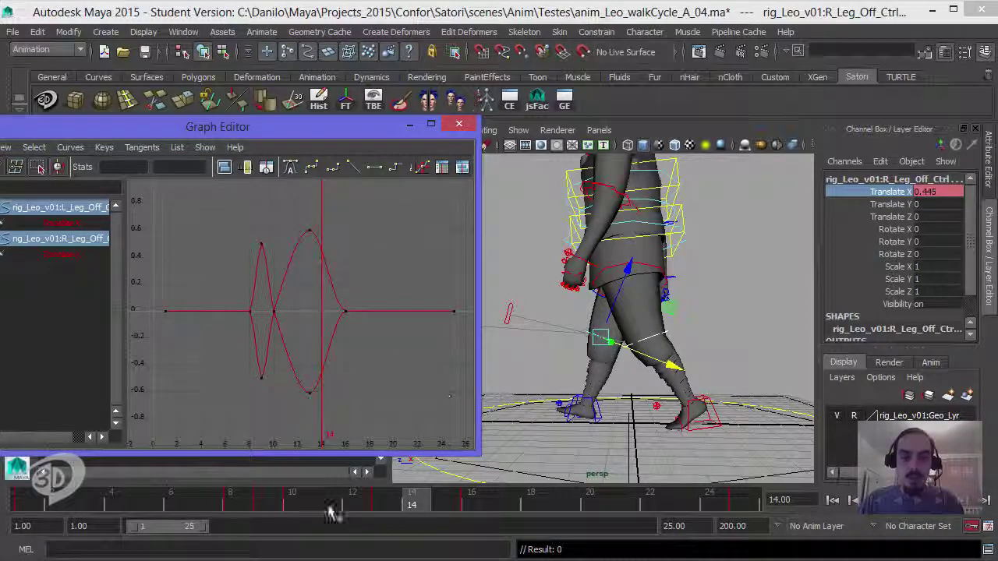
pyautogui.moveTo(331, 510); pyautogui.dragTo(501, 506)
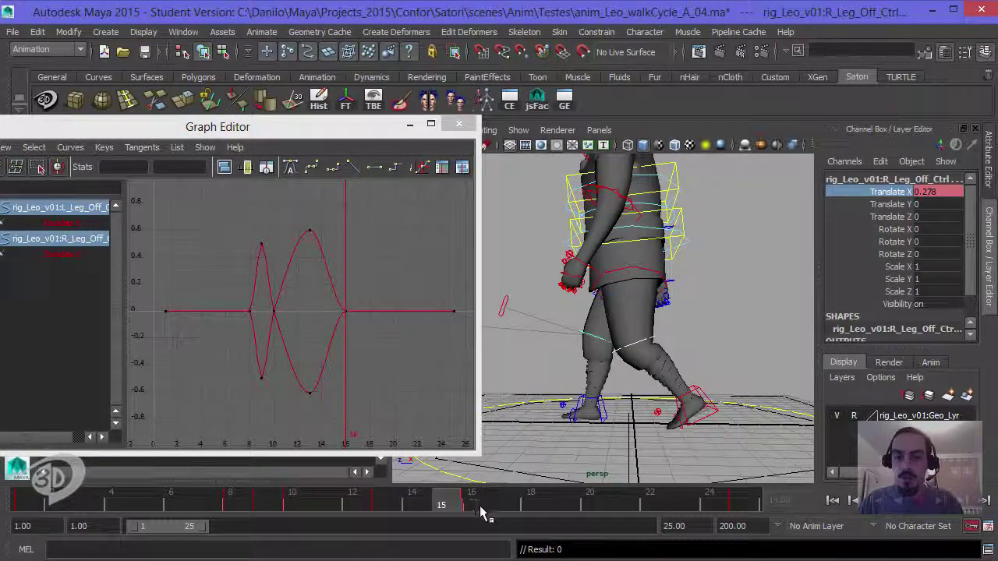
# Playblast the revised walk over anim_Leo_walkCycle_A_04b.mov, watch it and pause
pyautogui.rightClick(677, 507)
pyautogui.click(745, 497)
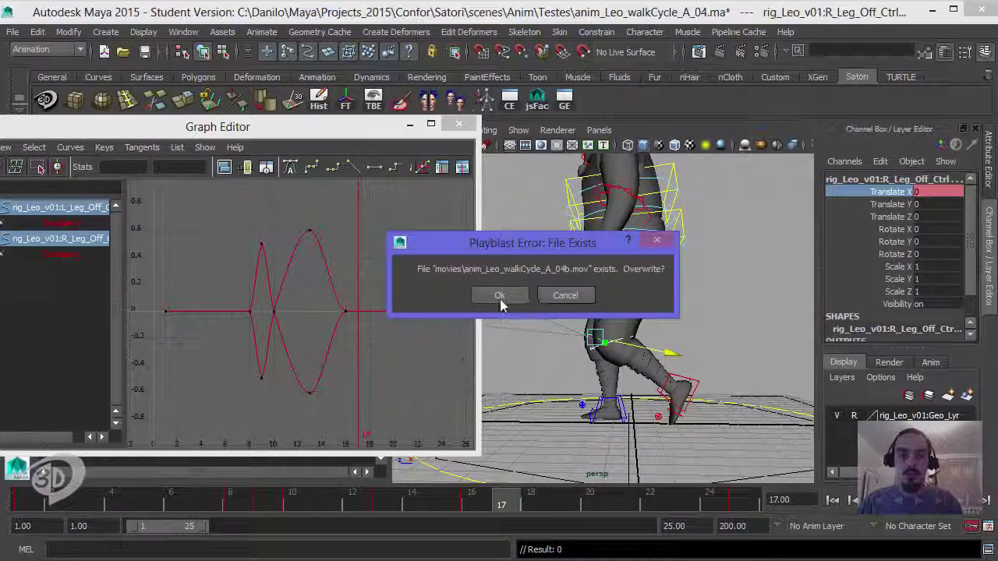
pyautogui.click(499, 298)
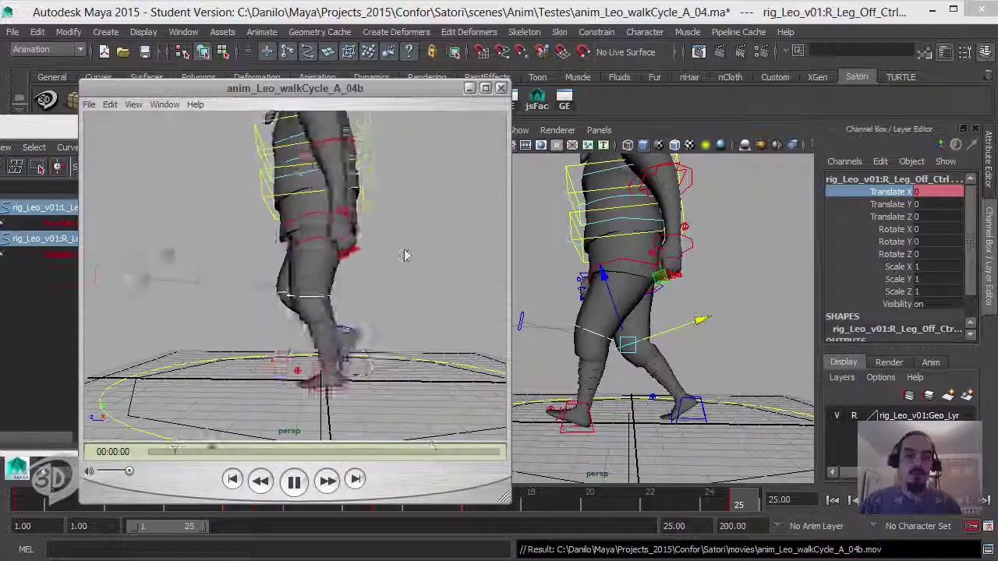
pyautogui.click(294, 481)
# Close the movie player, clear the selection and save the scene past the student-version warning
pyautogui.click(502, 92)
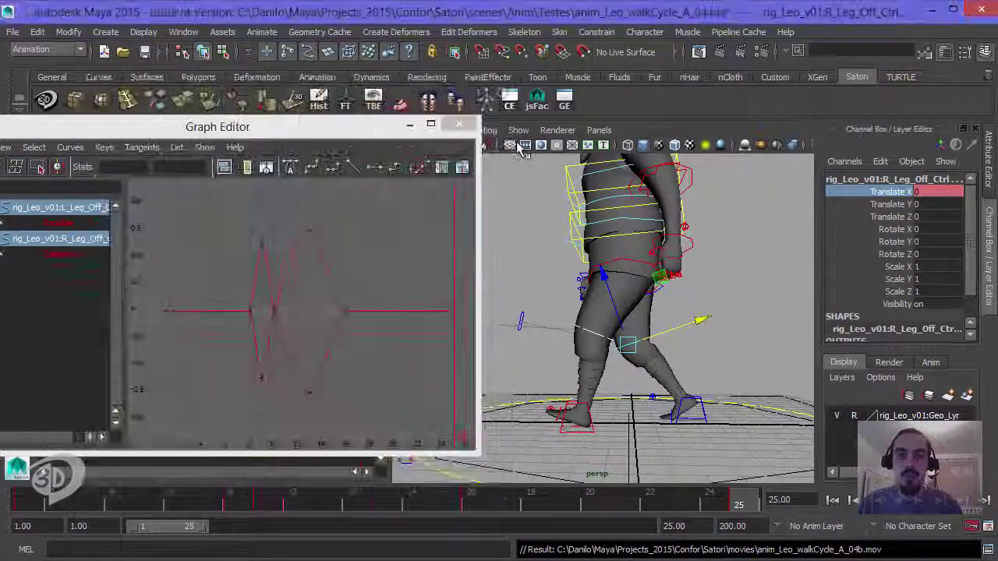
pyautogui.click(711, 281)
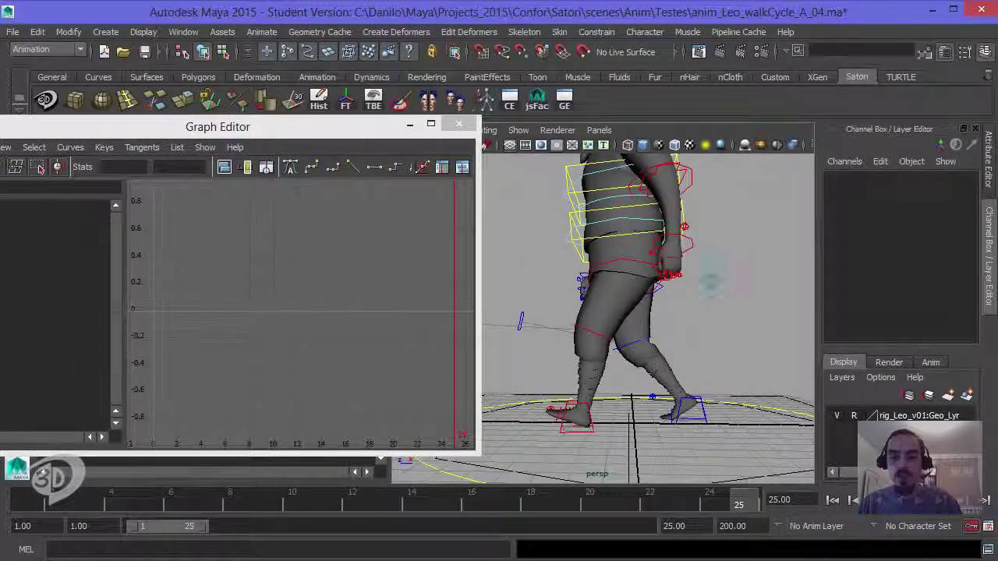
pyautogui.hotkey('ctrl', 's')
pyautogui.click(501, 297)
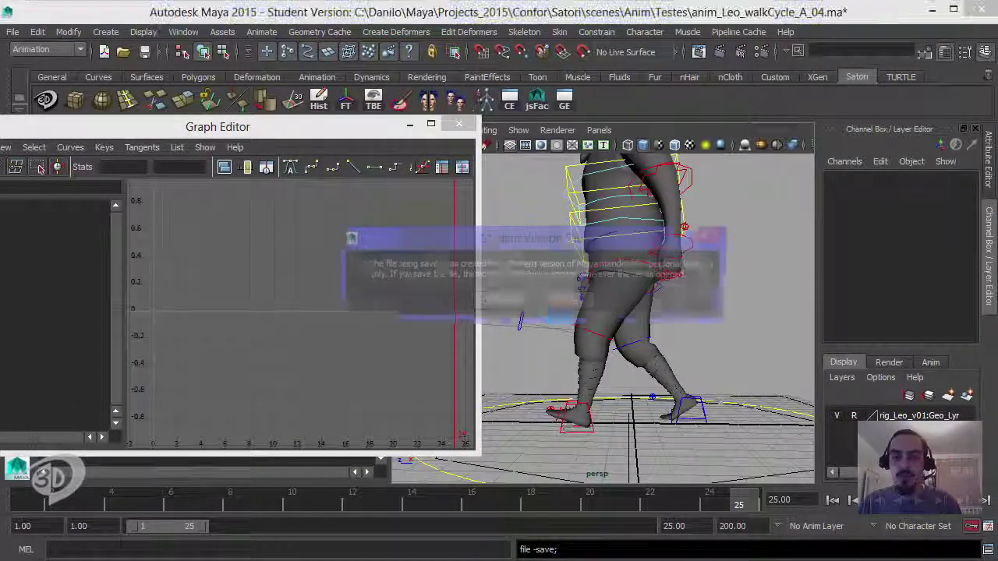
pyautogui.press('Return')
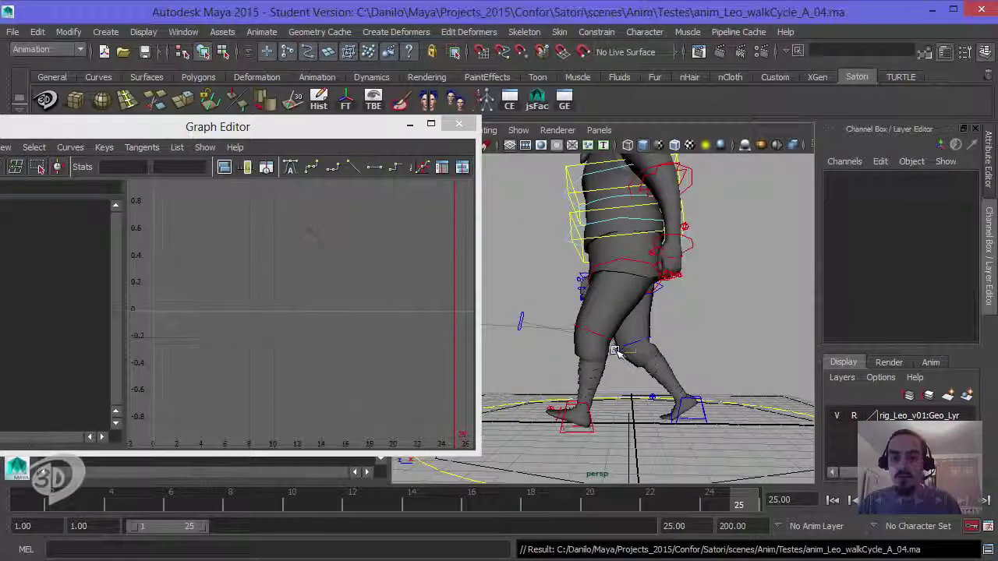
# Copy the right leg offset curve keys, paste them after frame 25, and shift them about 6 frames earlier
pyautogui.click(615, 350)
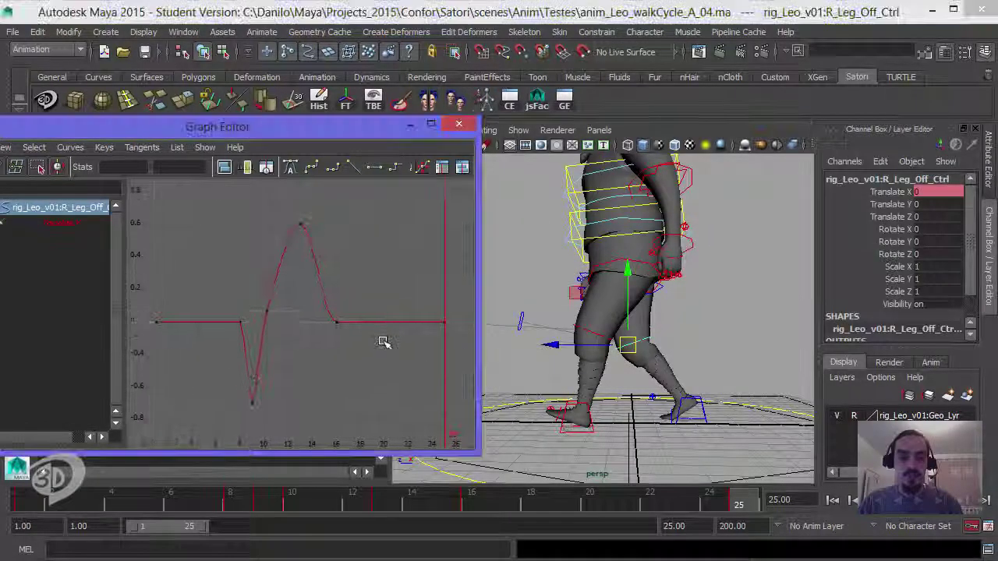
pyautogui.keyDown('alt'); pyautogui.moveTo(381, 339); pyautogui.dragTo(379, 330, button='right'); pyautogui.keyUp('alt')
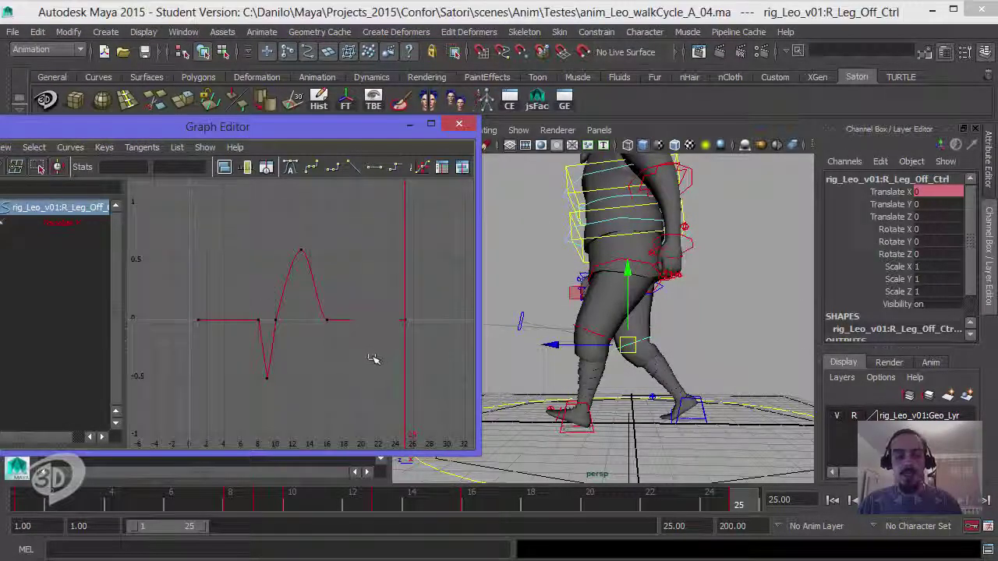
pyautogui.moveTo(373, 304)
pyautogui.mouseDown()
pyautogui.moveTo(361, 313)
pyautogui.moveTo(361, 373)
pyautogui.mouseUp()
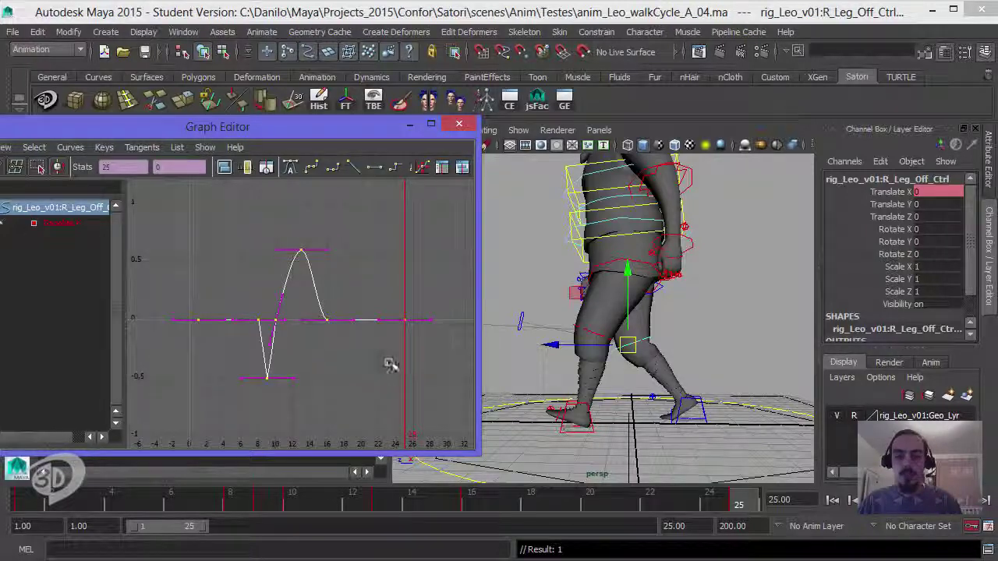
pyautogui.click(382, 335)
pyautogui.hotkey('ctrl', 'v')
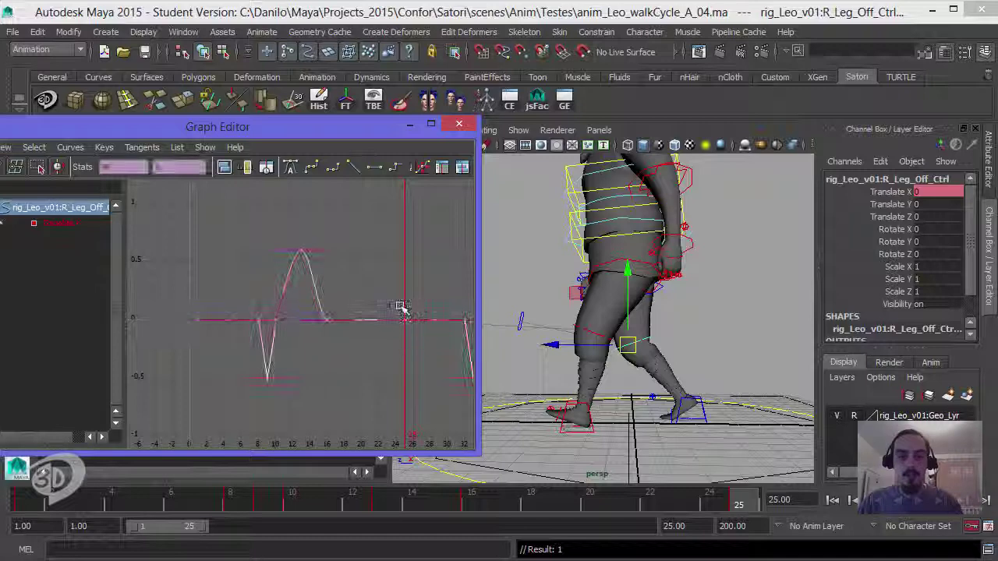
pyautogui.click(382, 505)
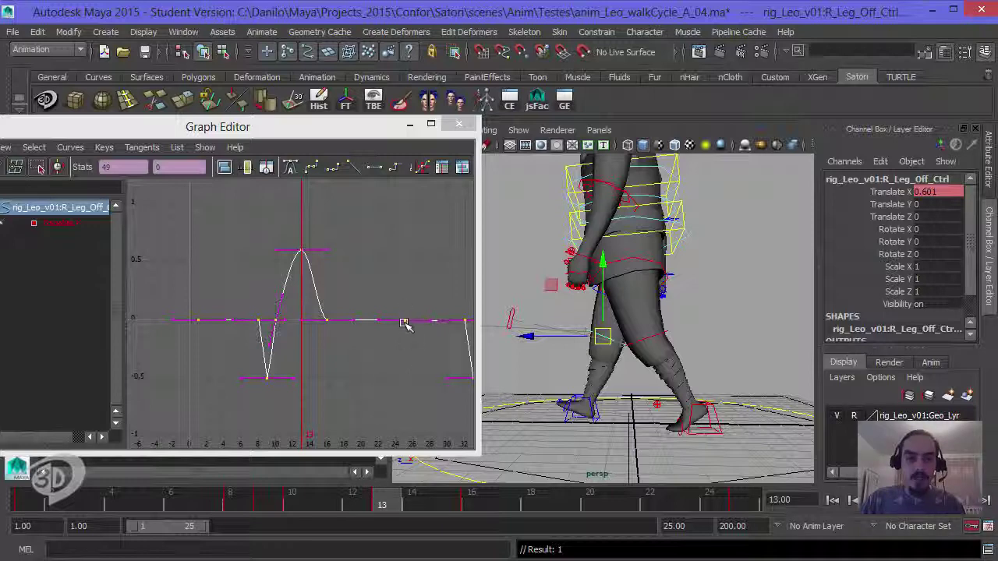
pyautogui.keyDown('shift'); pyautogui.moveTo(396, 356); pyautogui.dragTo(305, 360, button='middle'); pyautogui.keyUp('shift')
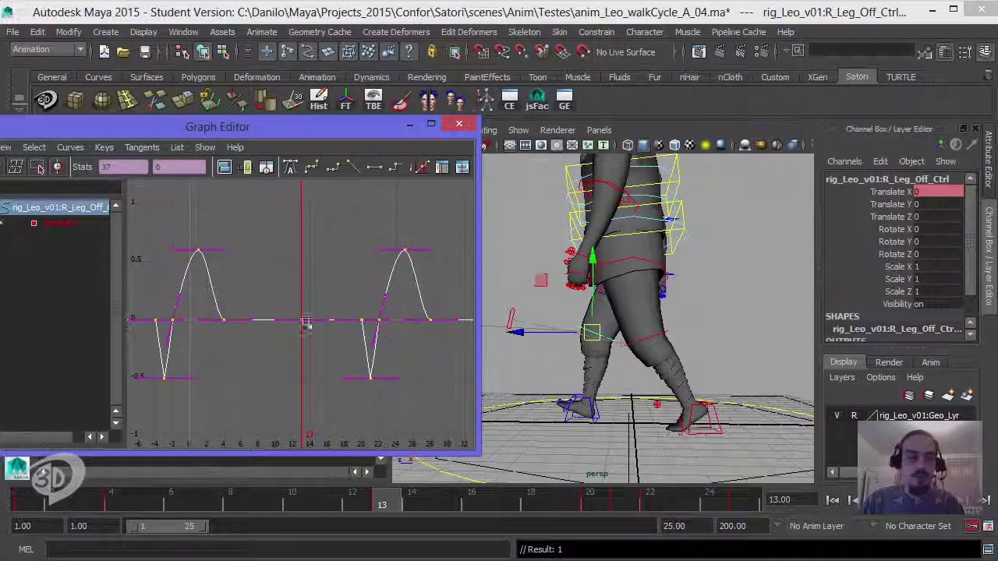
# Delete the keys before frame 0 and past frame 25 on the curve
pyautogui.moveTo(128, 505); pyautogui.dragTo(21, 505)
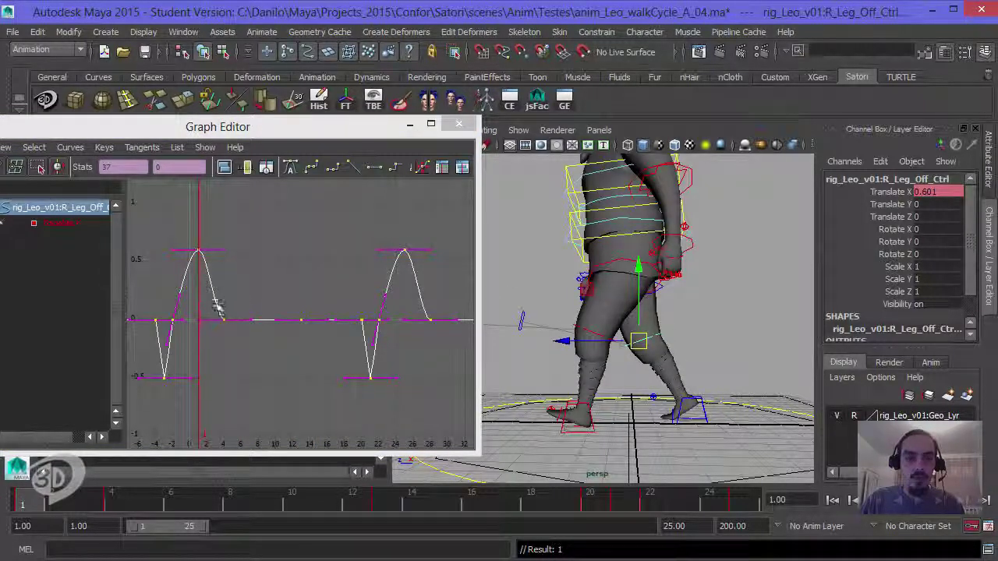
pyautogui.click(156, 230)
pyautogui.moveTo(190, 225); pyautogui.dragTo(138, 404)
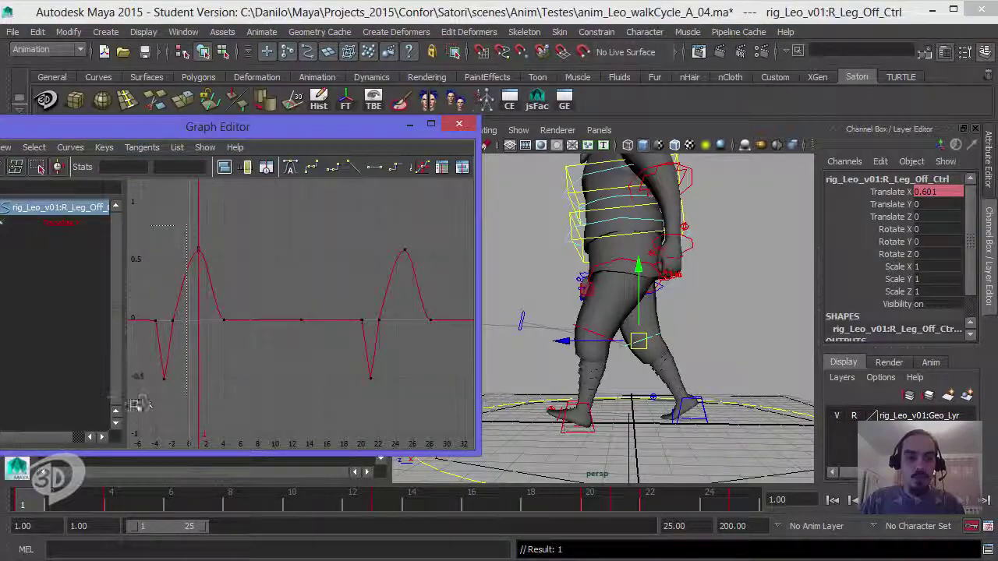
pyautogui.scroll(-5, 243, 346)
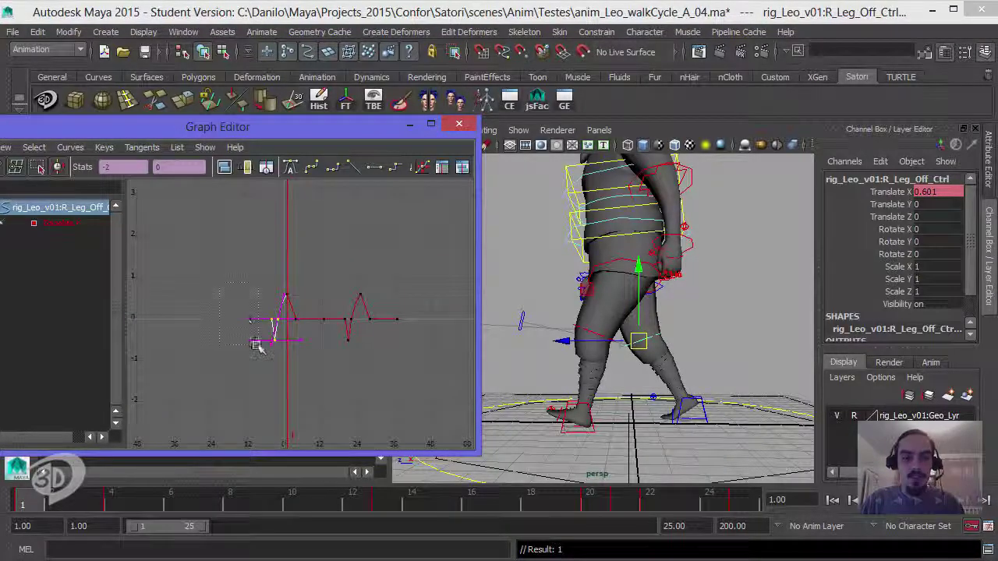
pyautogui.press('Delete')
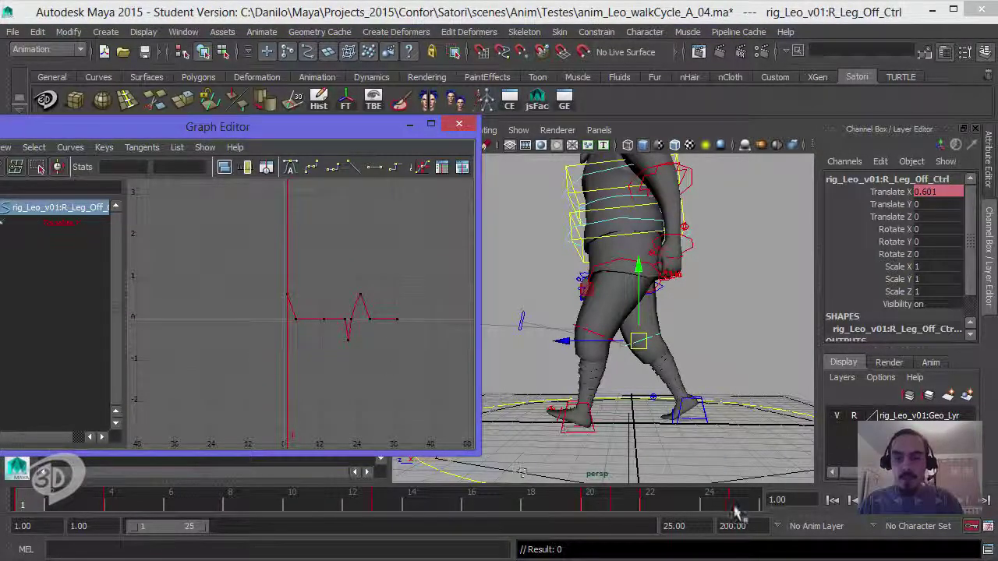
pyautogui.click(747, 508)
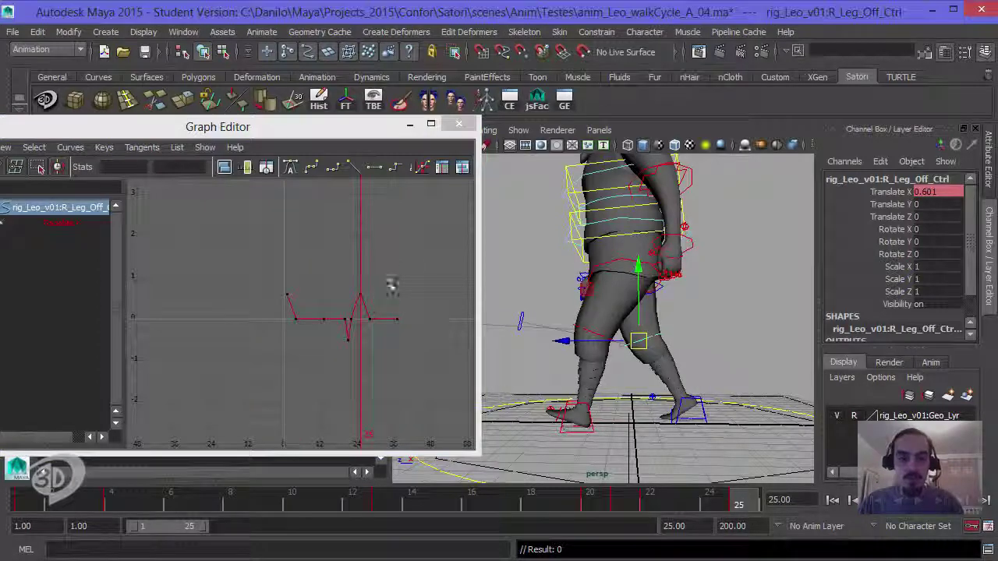
pyautogui.moveTo(392, 286); pyautogui.dragTo(363, 340)
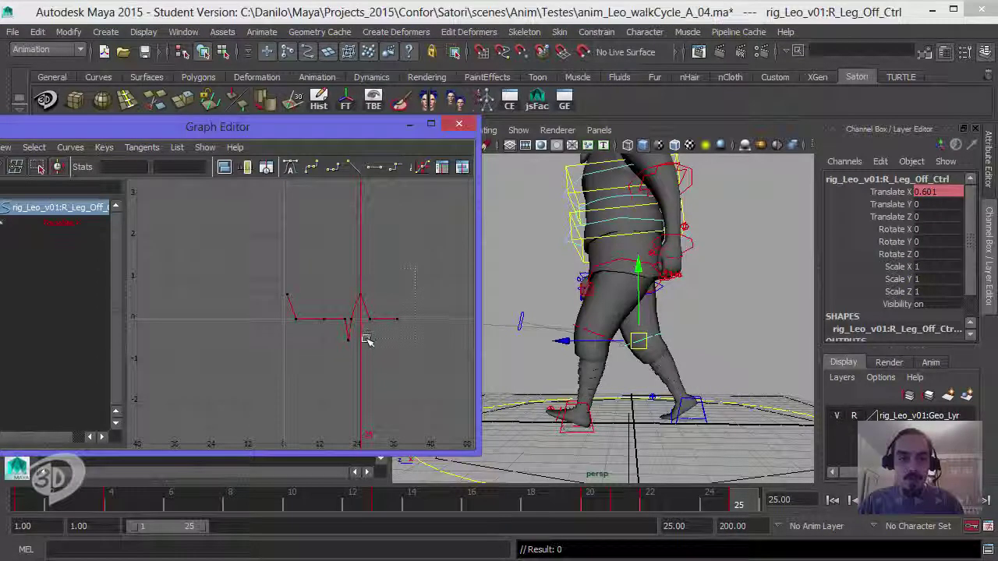
pyautogui.press('Delete')
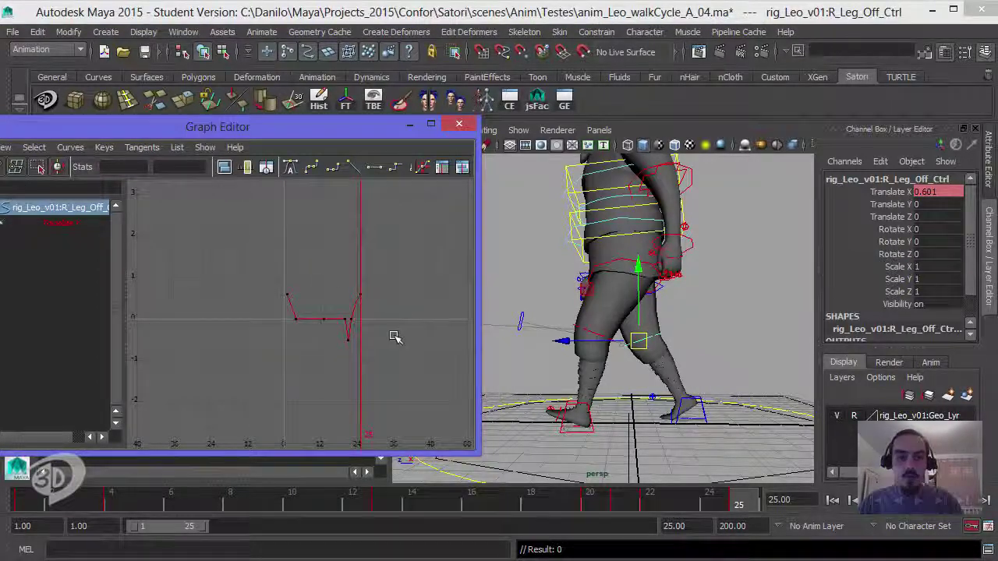
pyautogui.keyDown('alt'); pyautogui.moveTo(396, 338); pyautogui.dragTo(387, 348, button='right'); pyautogui.keyUp('alt')
# Deselect, orbit to a side view, and playblast over anim_Leo_walkCycle_A_04b.mov
pyautogui.click(675, 301)
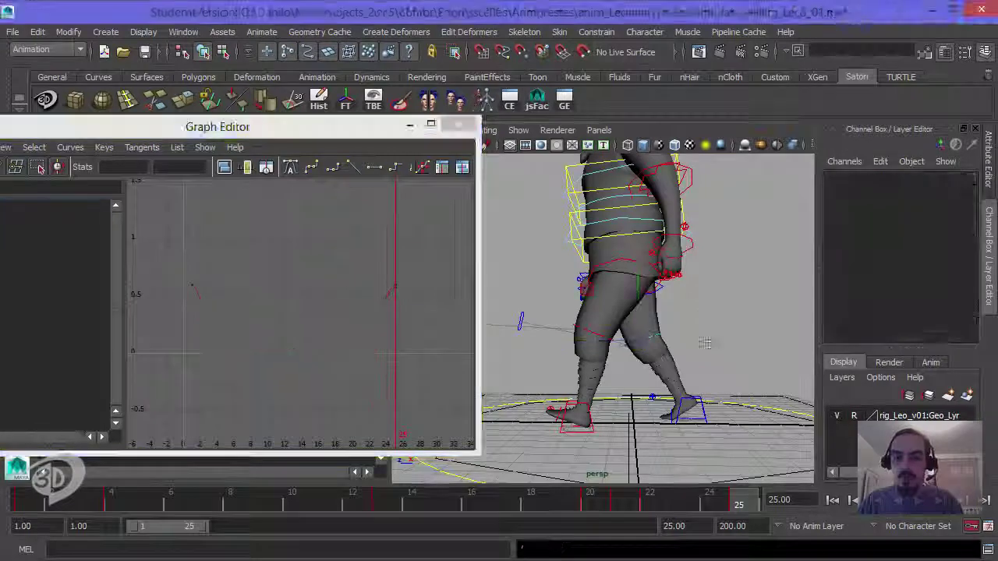
pyautogui.keyDown('alt'); pyautogui.moveTo(679, 478); pyautogui.dragTo(661, 347); pyautogui.keyUp('alt')
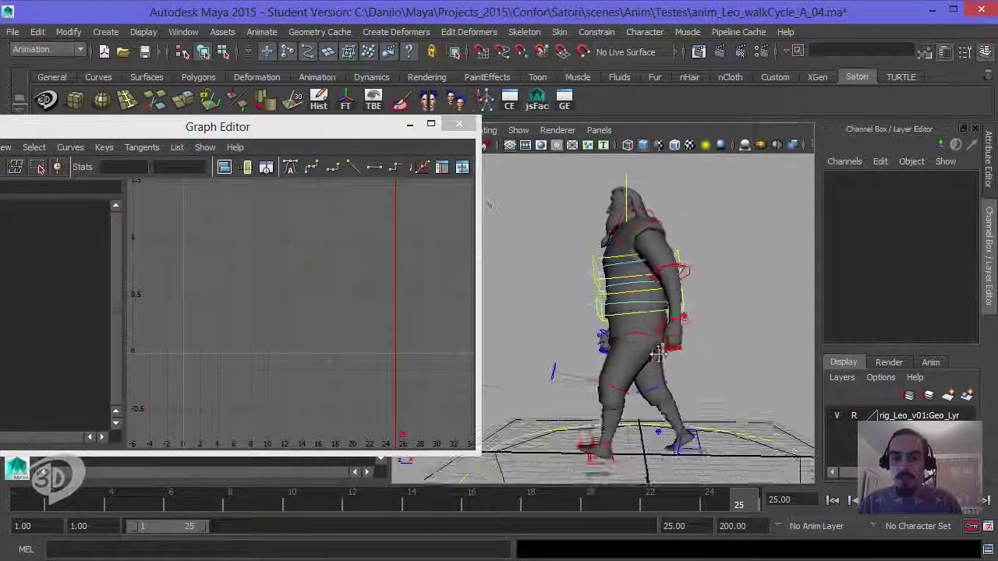
pyautogui.rightClick(672, 503)
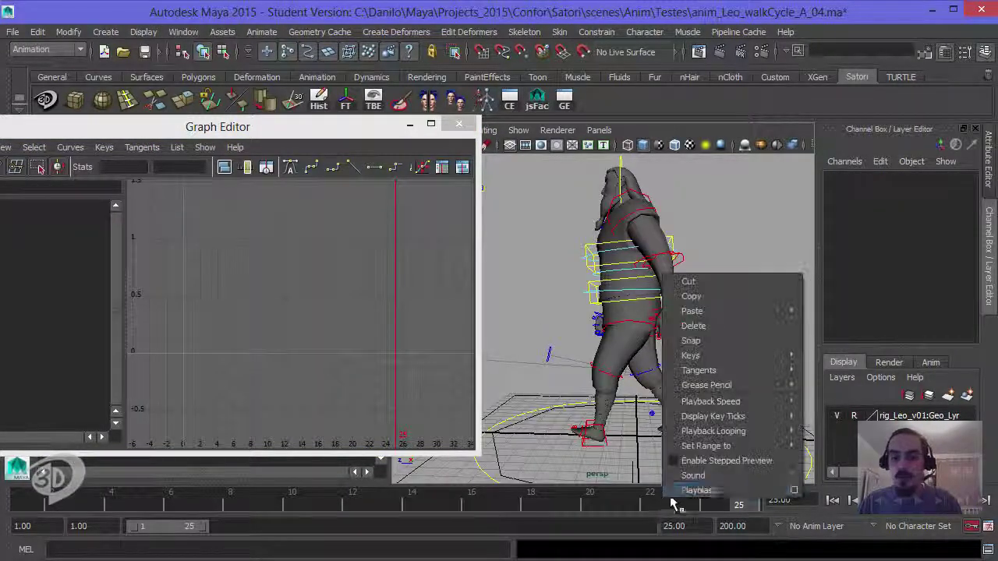
pyautogui.click(762, 491)
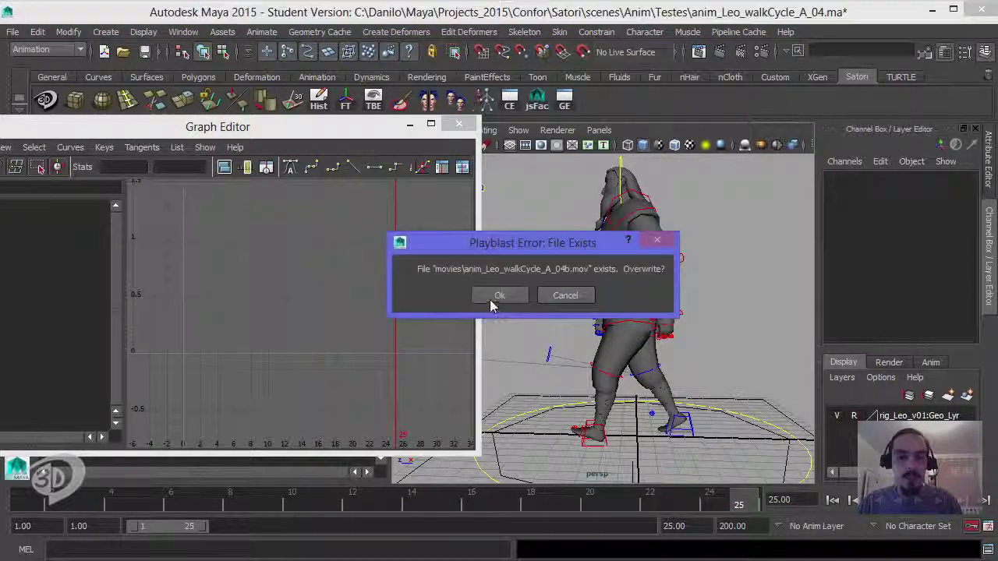
pyautogui.click(494, 298)
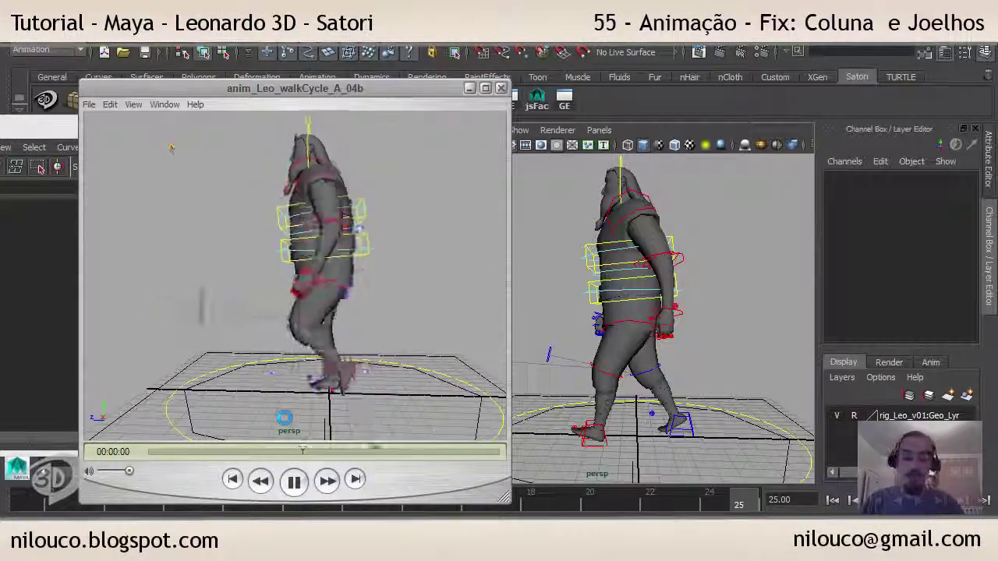
# Delete completed task lines 4–9 and the leftover blank line from vaSatori_WIP.txt
pyautogui.hotkey('alt', 'Tab')
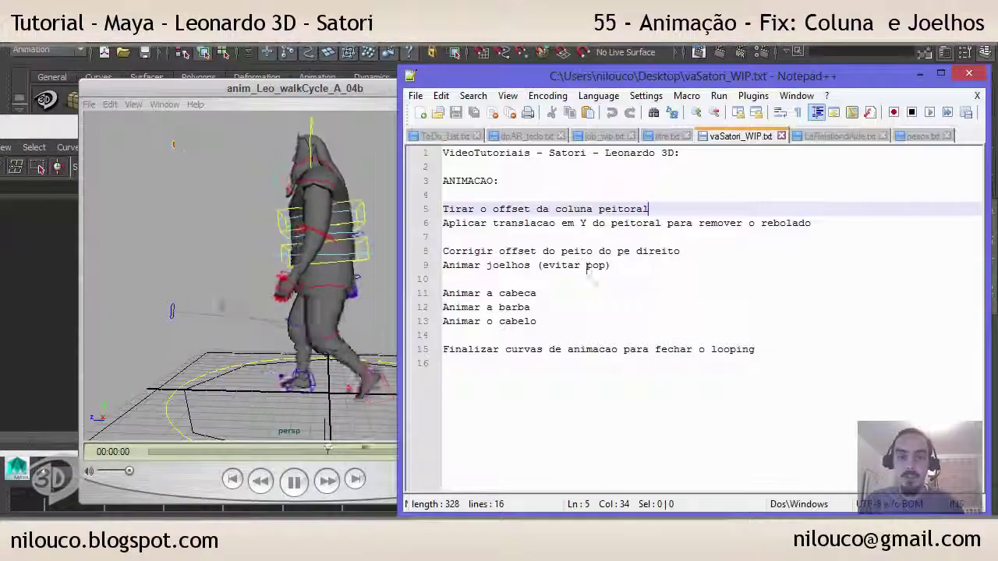
pyautogui.moveTo(468, 237); pyautogui.dragTo(443, 204)
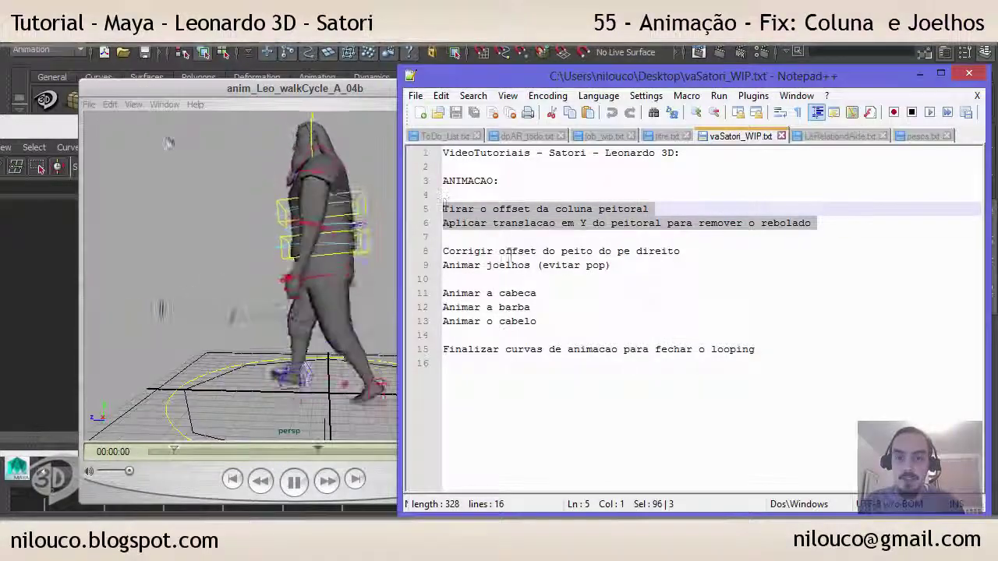
pyautogui.moveTo(681, 251); pyautogui.dragTo(463, 240)
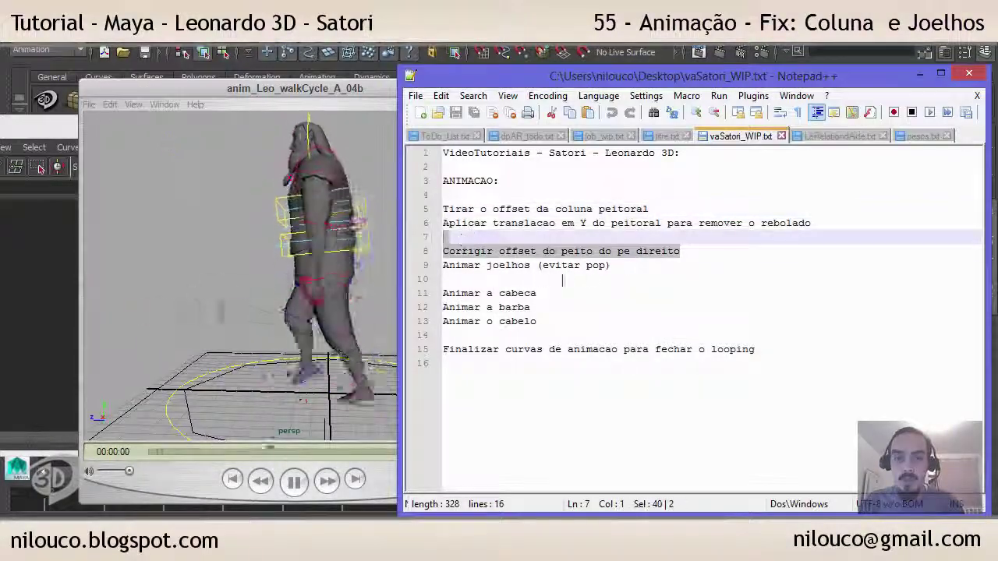
pyautogui.moveTo(612, 265); pyautogui.dragTo(444, 195)
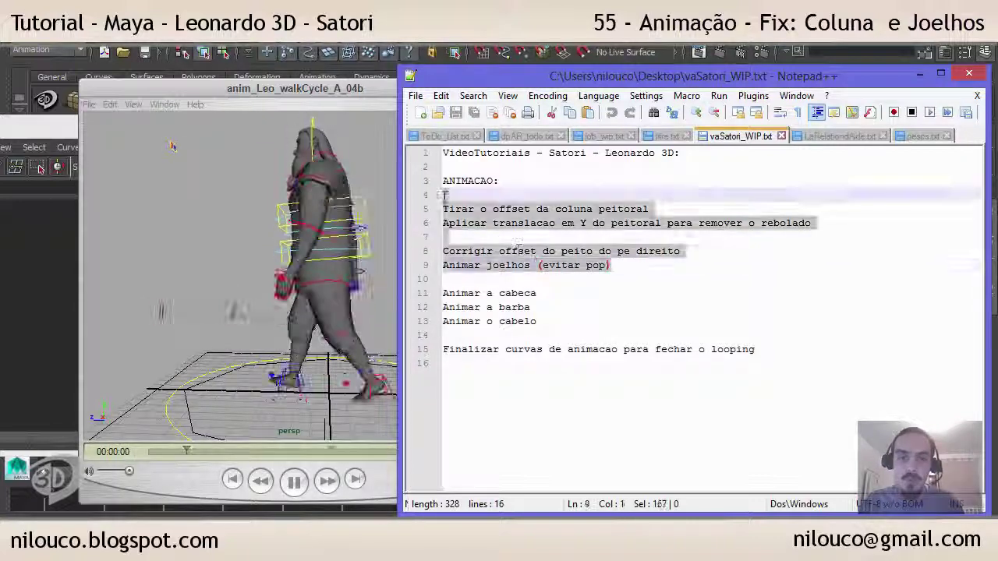
pyautogui.press('Delete')
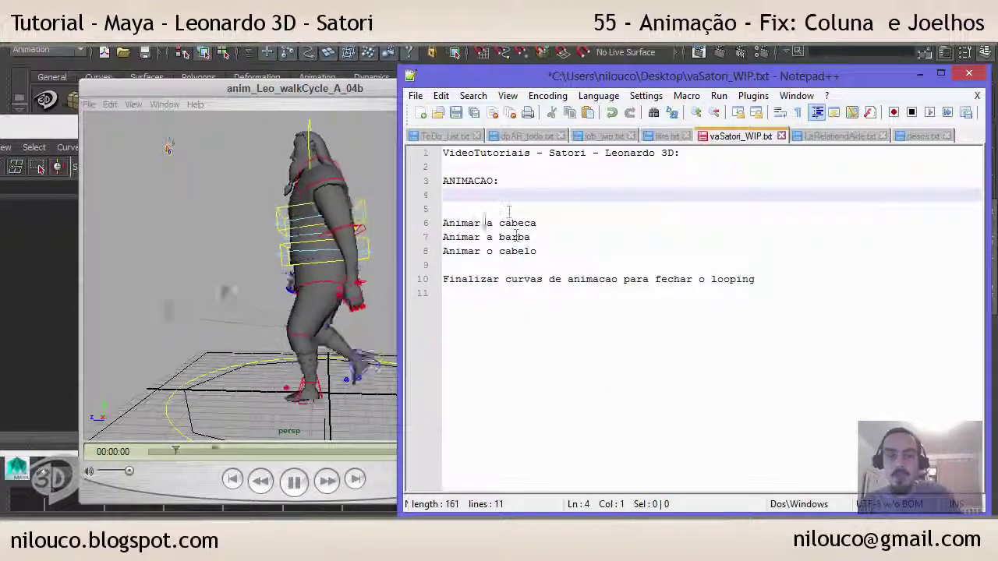
pyautogui.press('Delete')
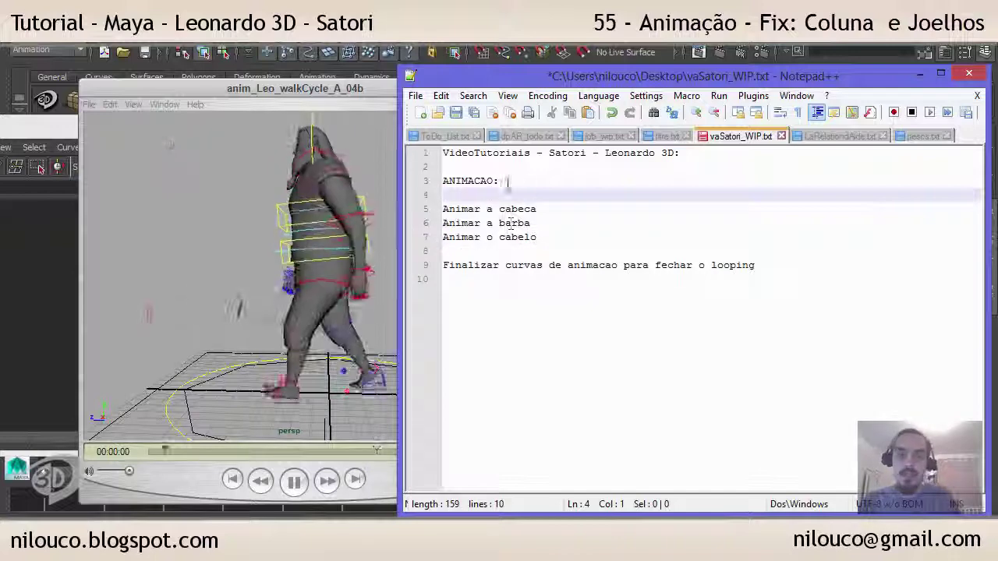